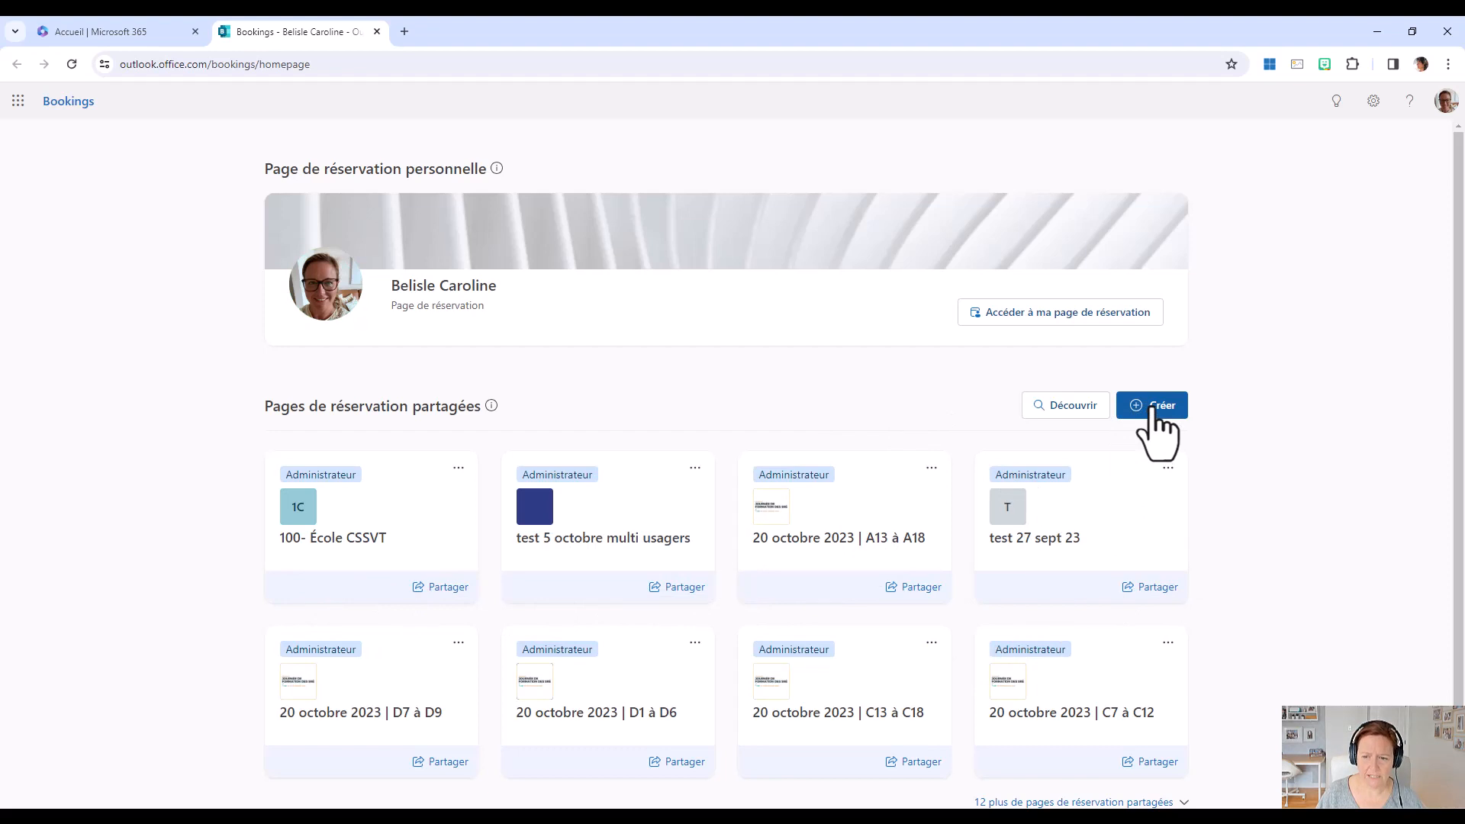
Start a new shared booking page from scratch and name it "100-inscriptions maternelle 2024-2025".
click(1154, 412)
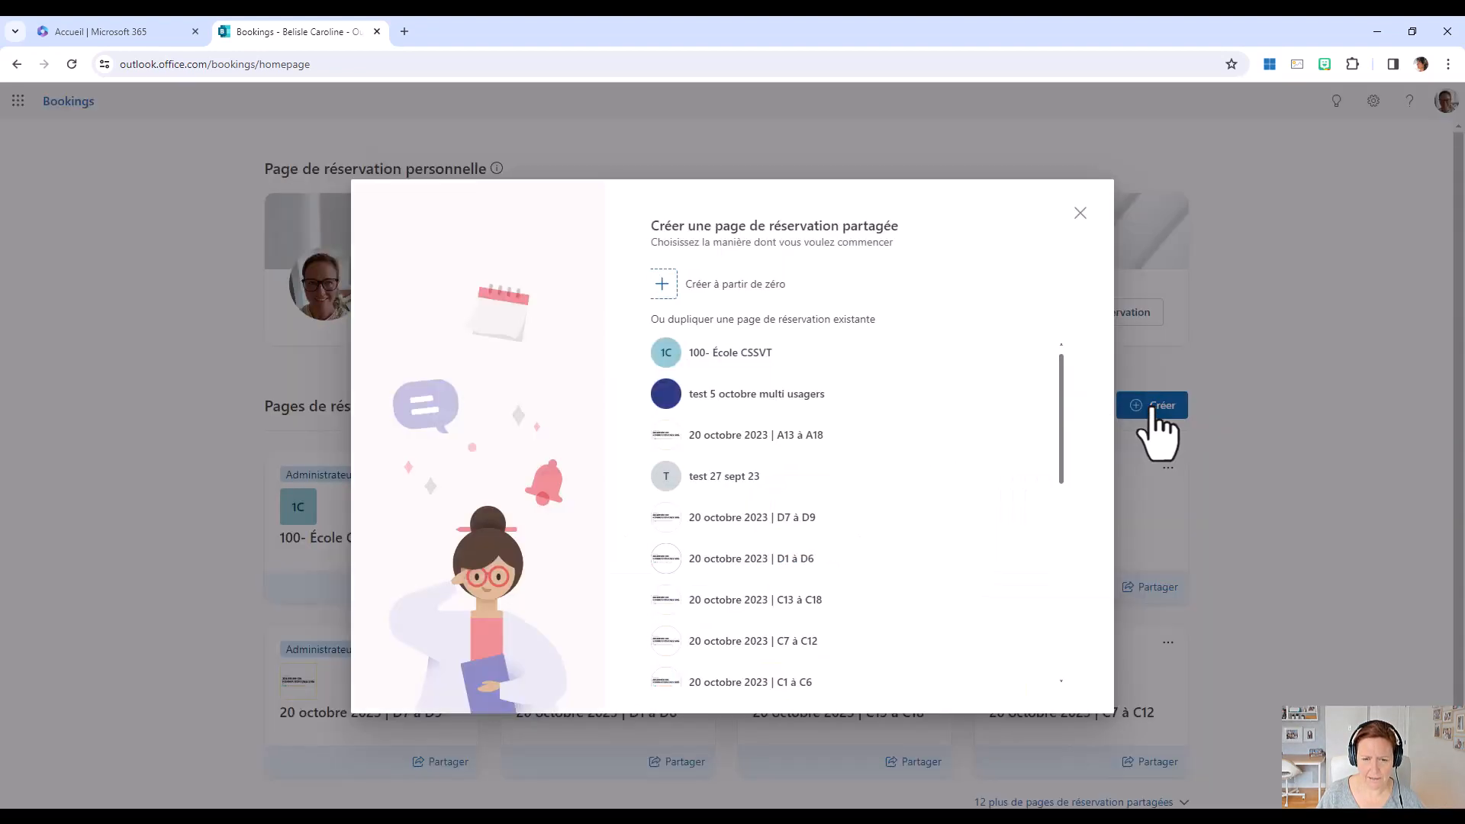
click(735, 293)
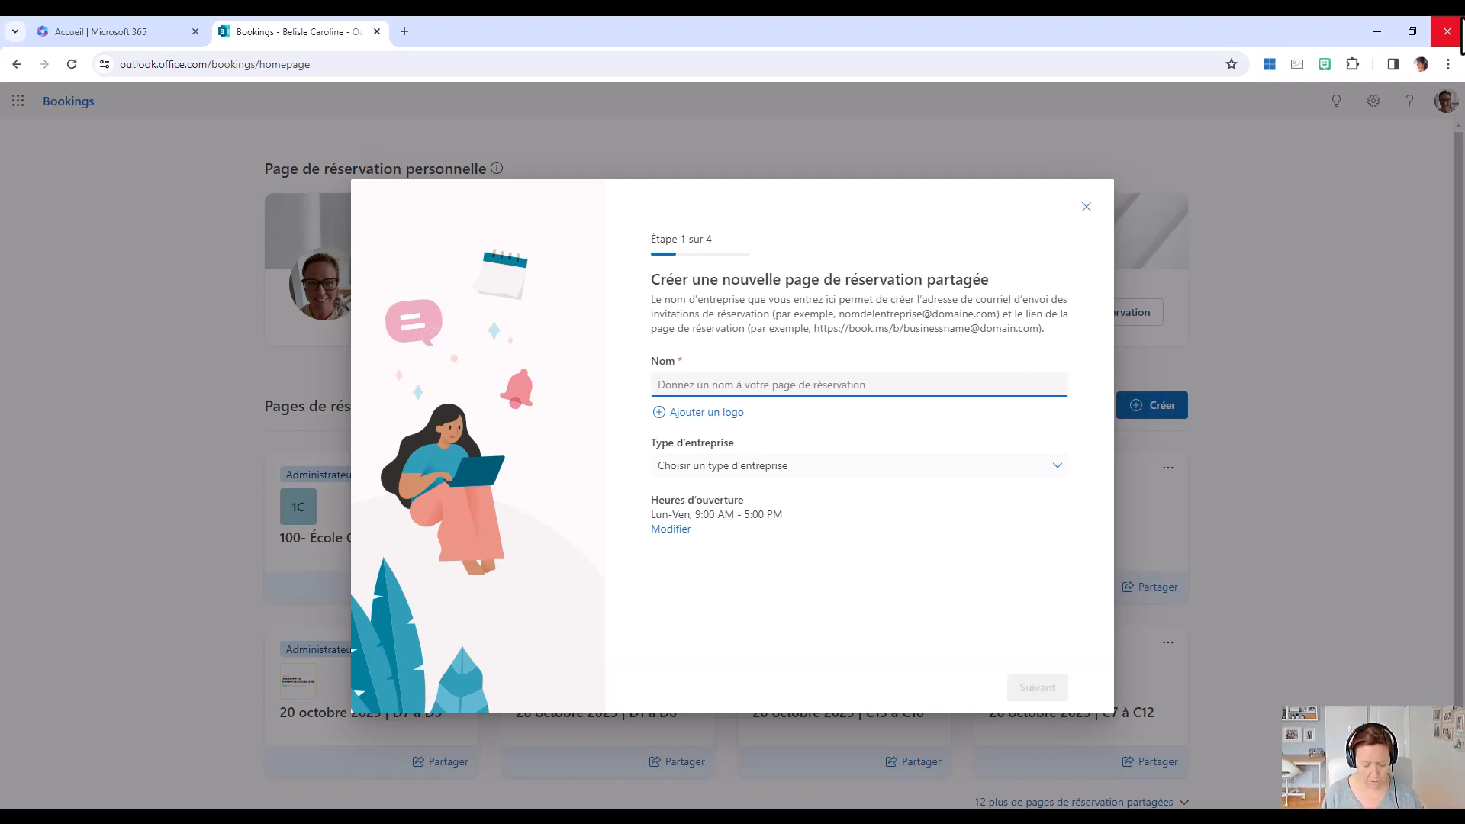
text(100)
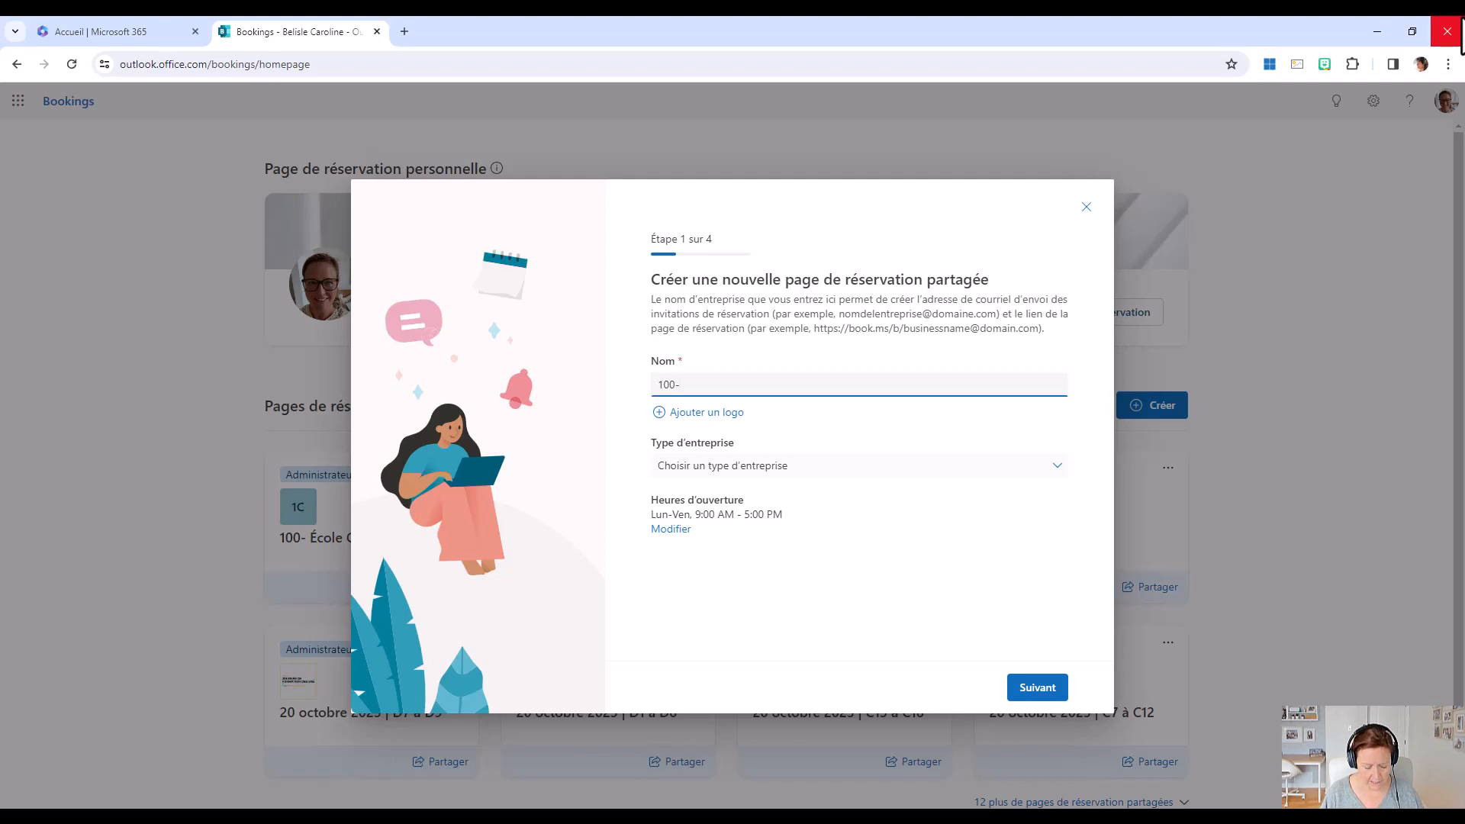
text(-inscr)
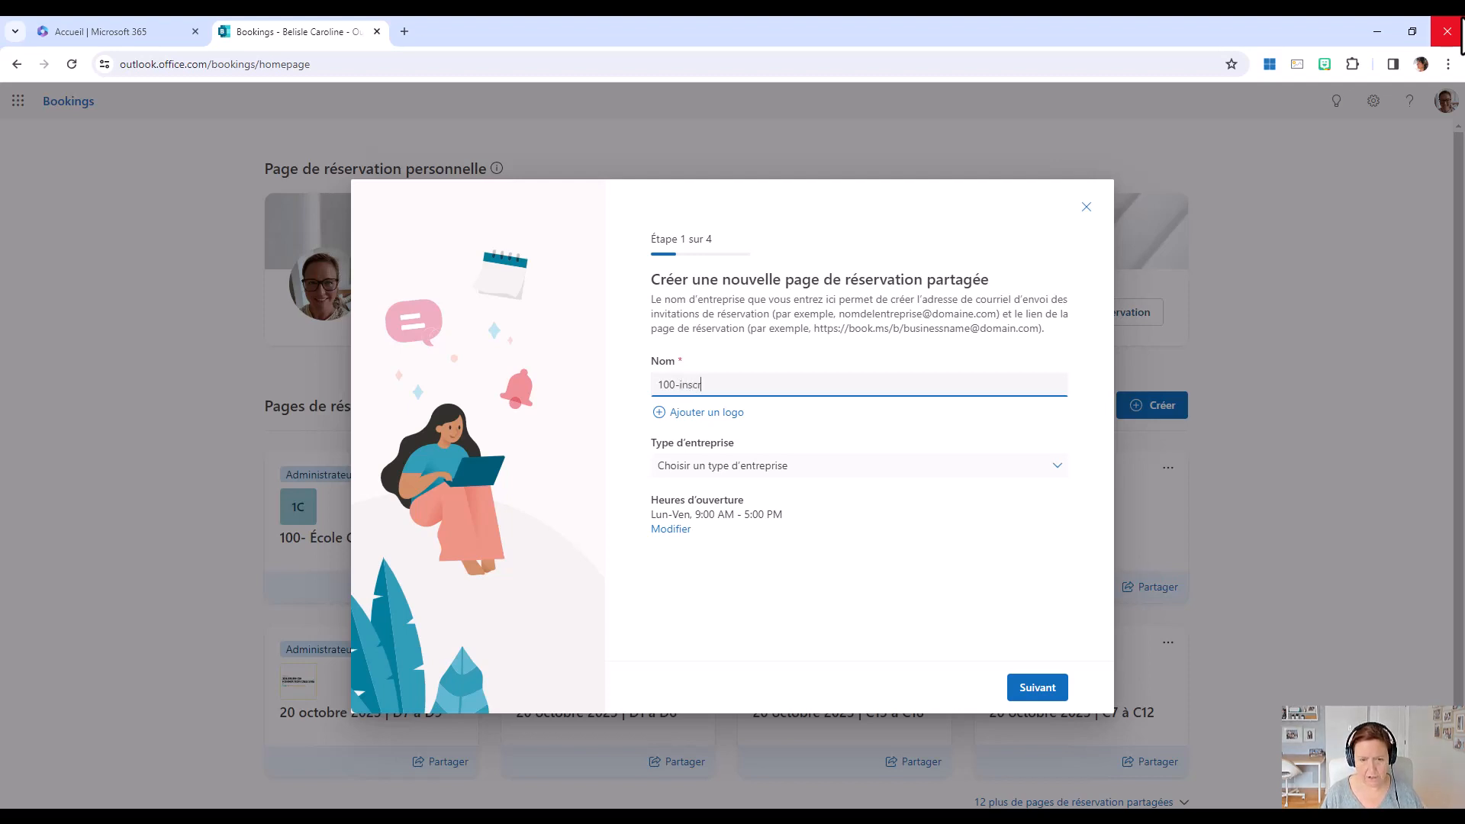
text(iption)
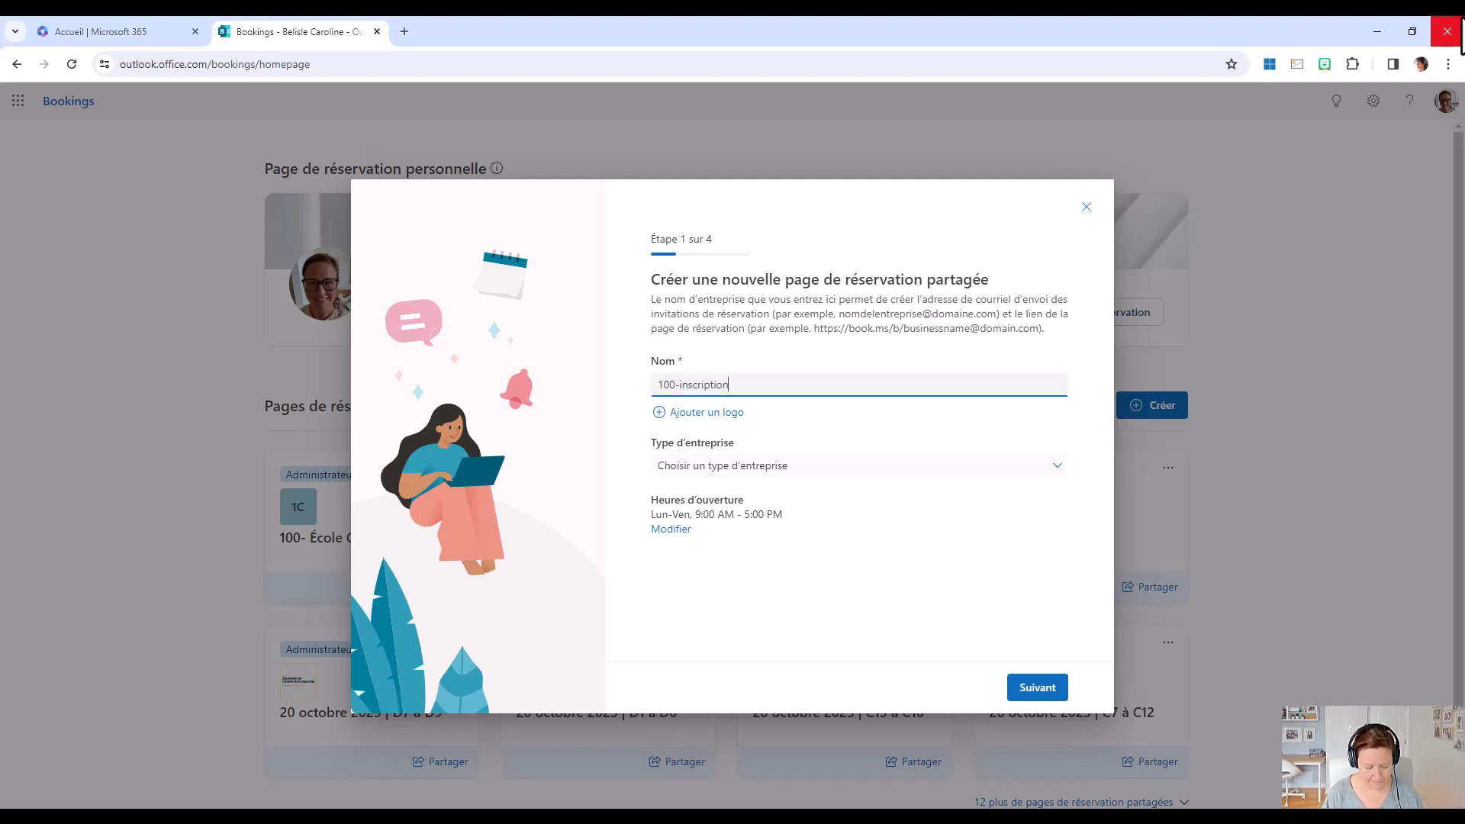
text(s maternelle )
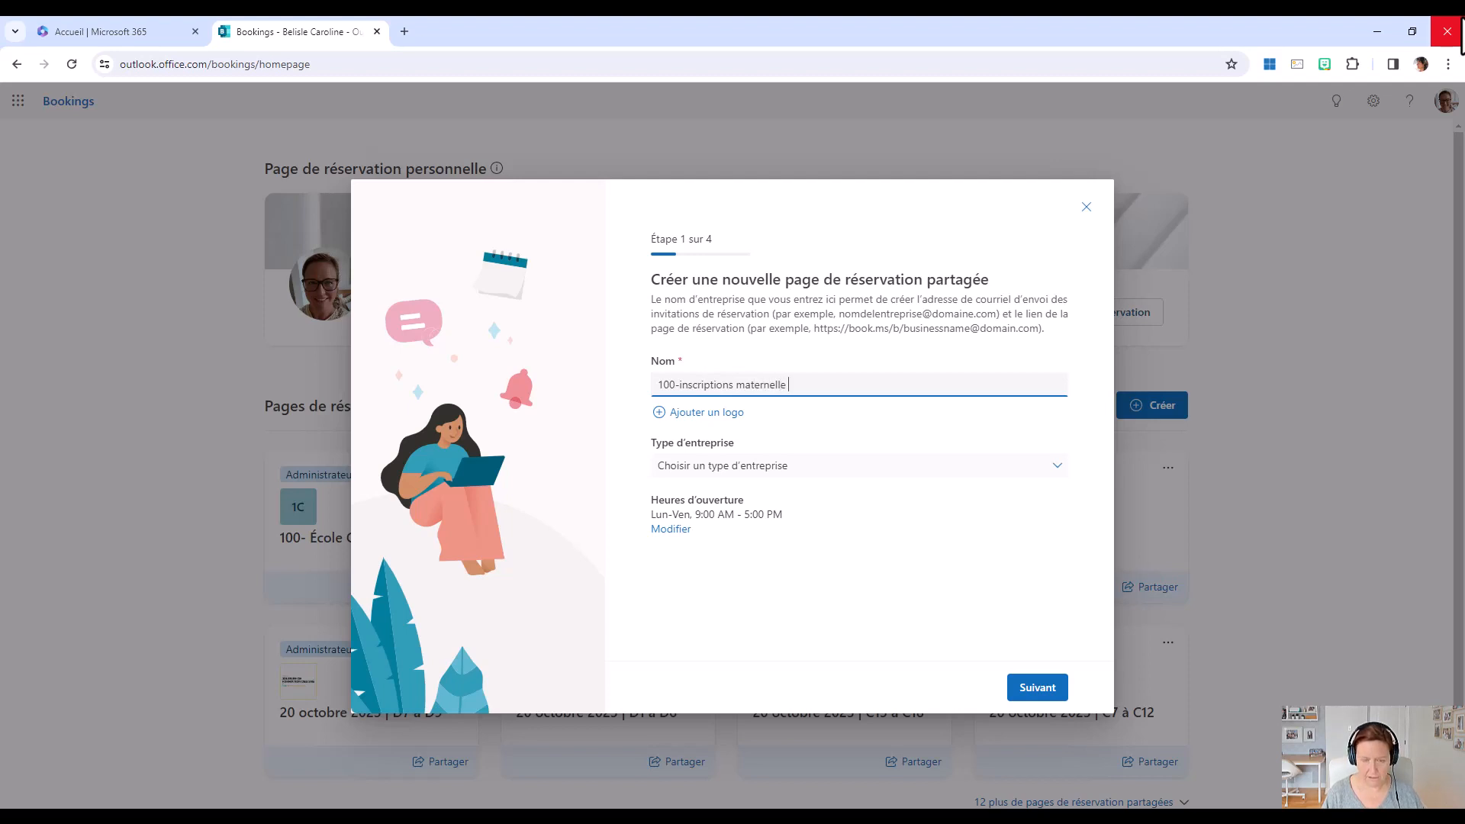
text(20)
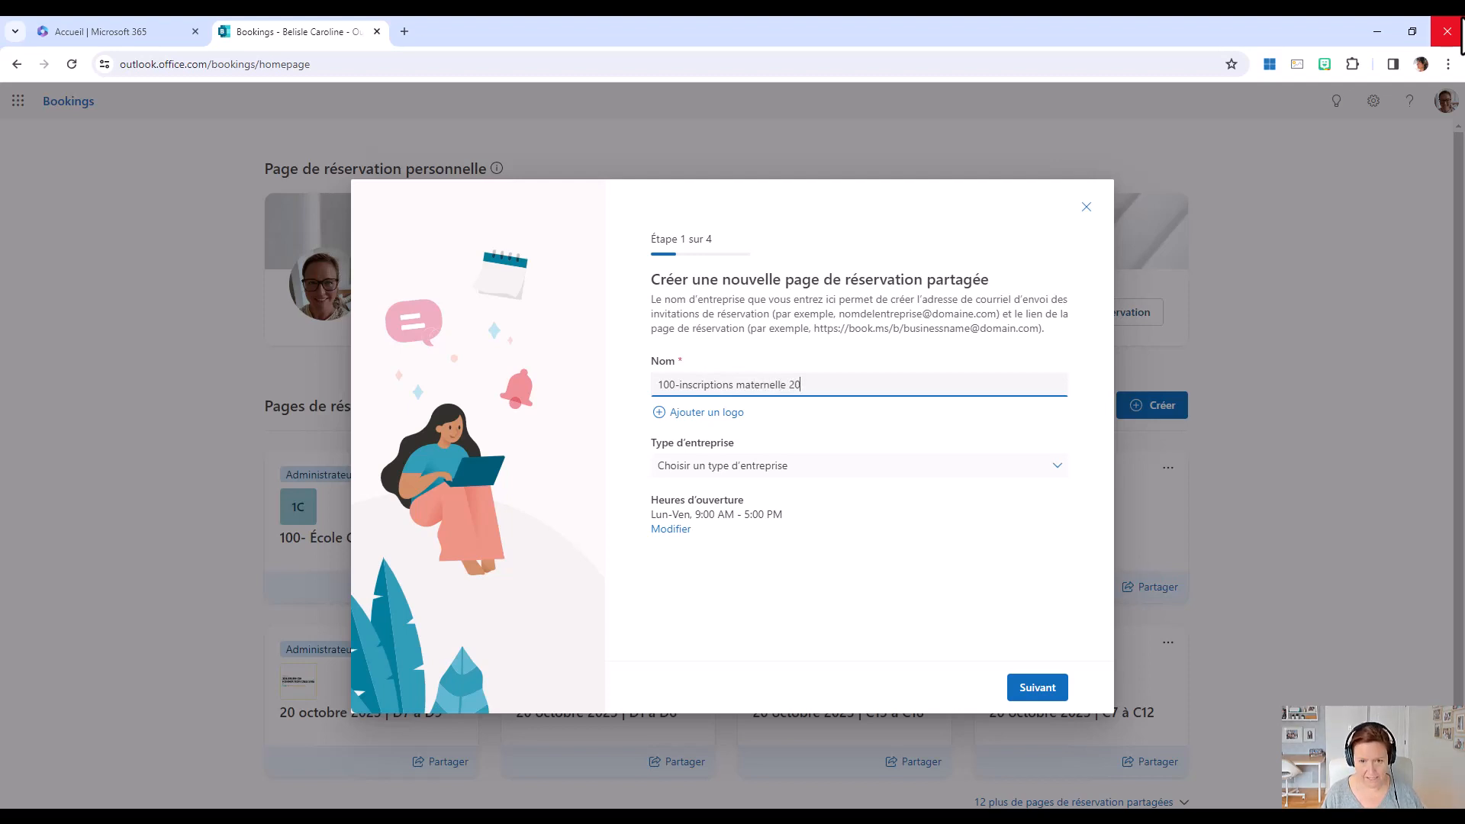
text(24-2025)
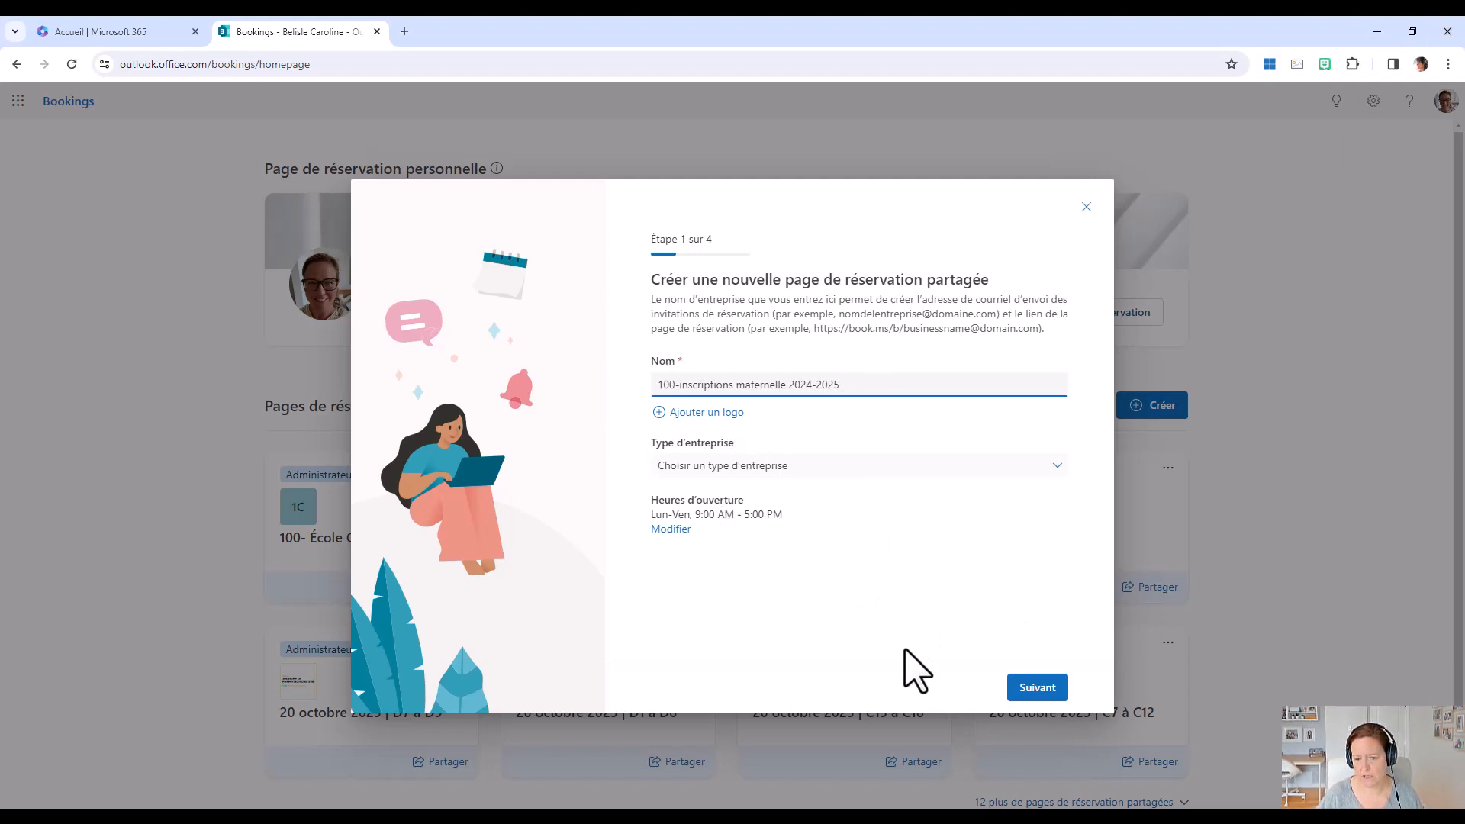
click(1047, 689)
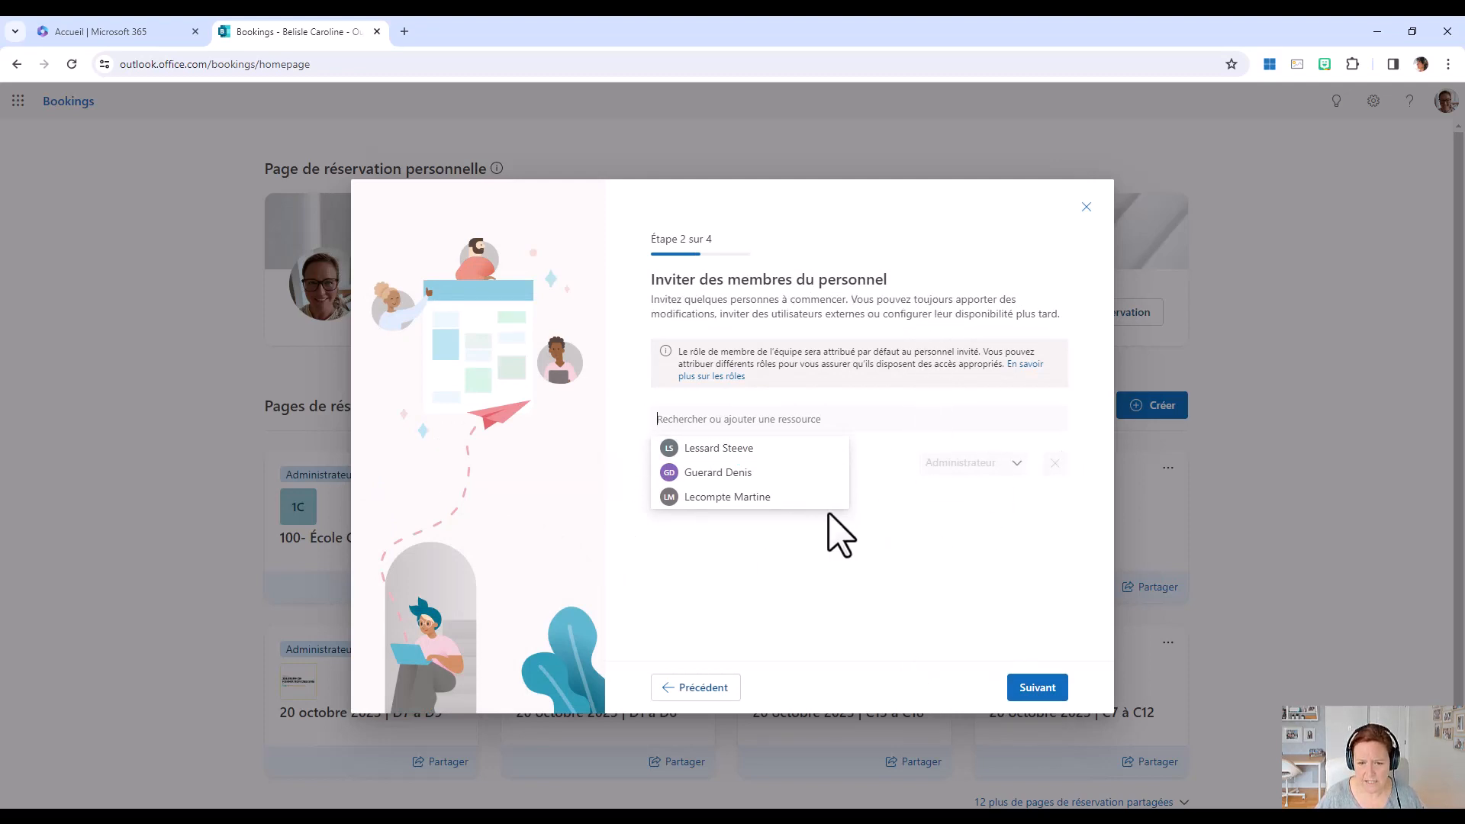
Keep the default staff and service setup, allow "Tout le monde" to book, and create and open the booking page.
click(1040, 689)
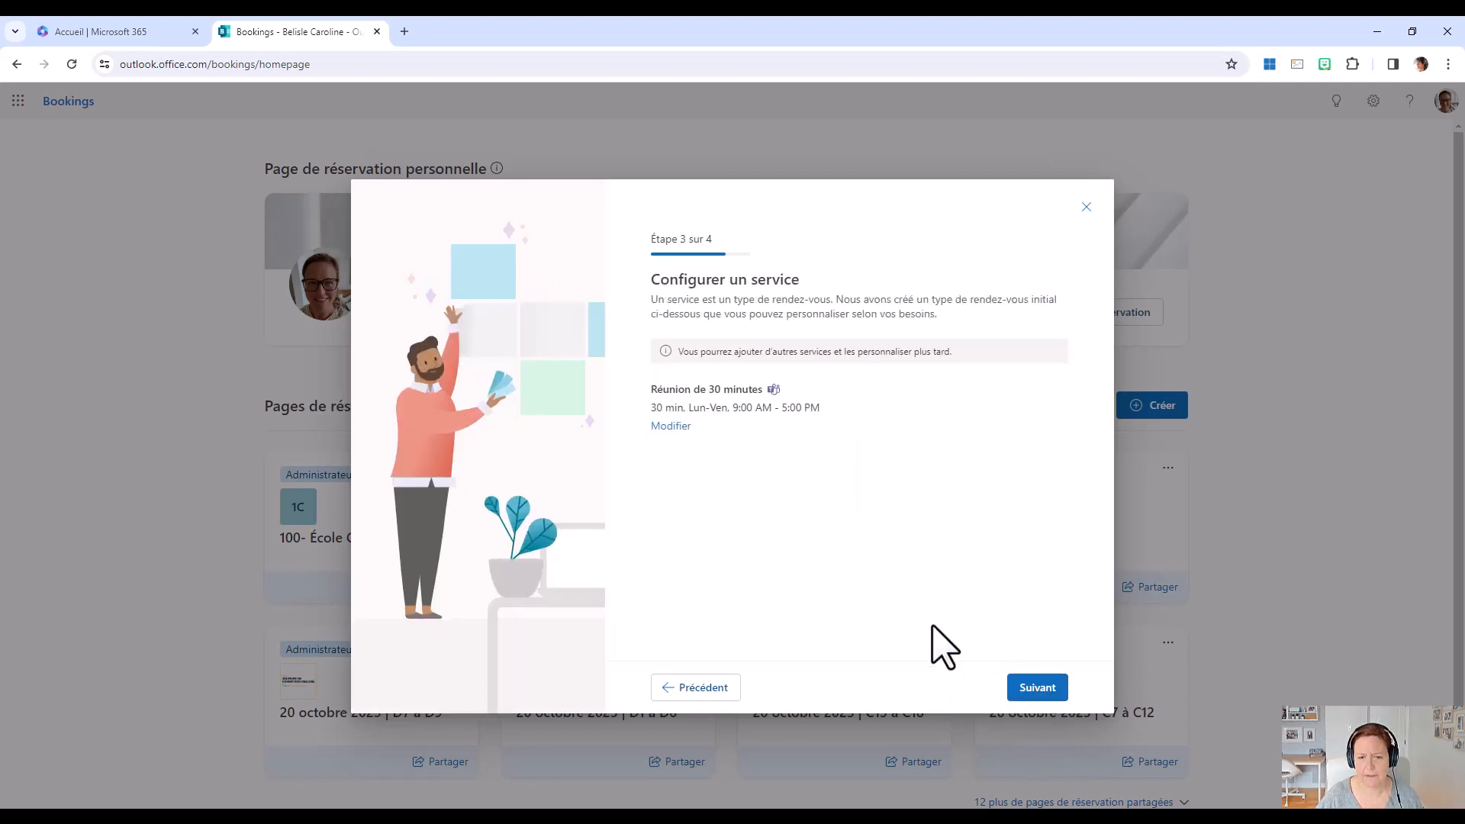
click(1038, 689)
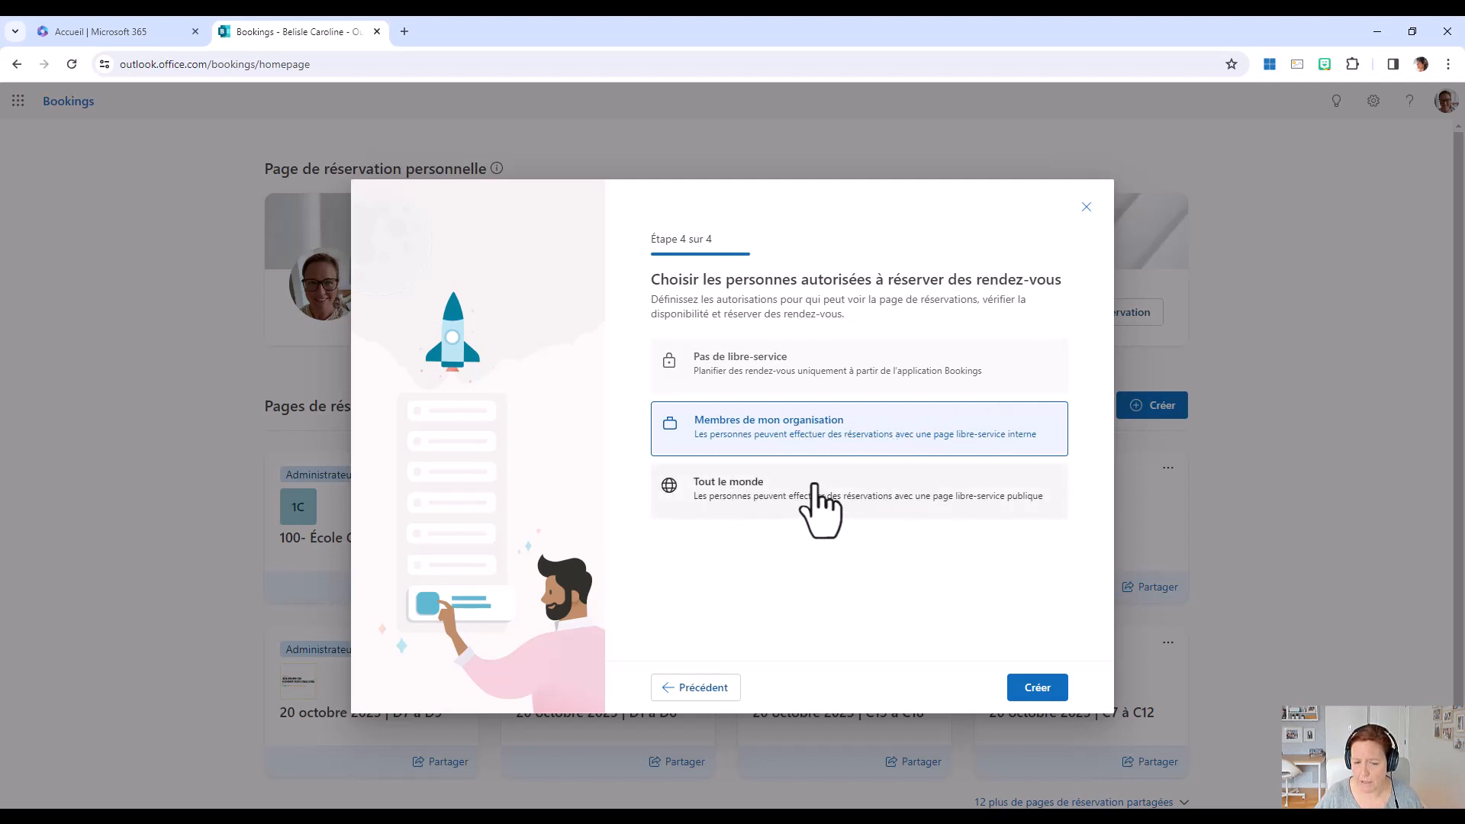
click(769, 494)
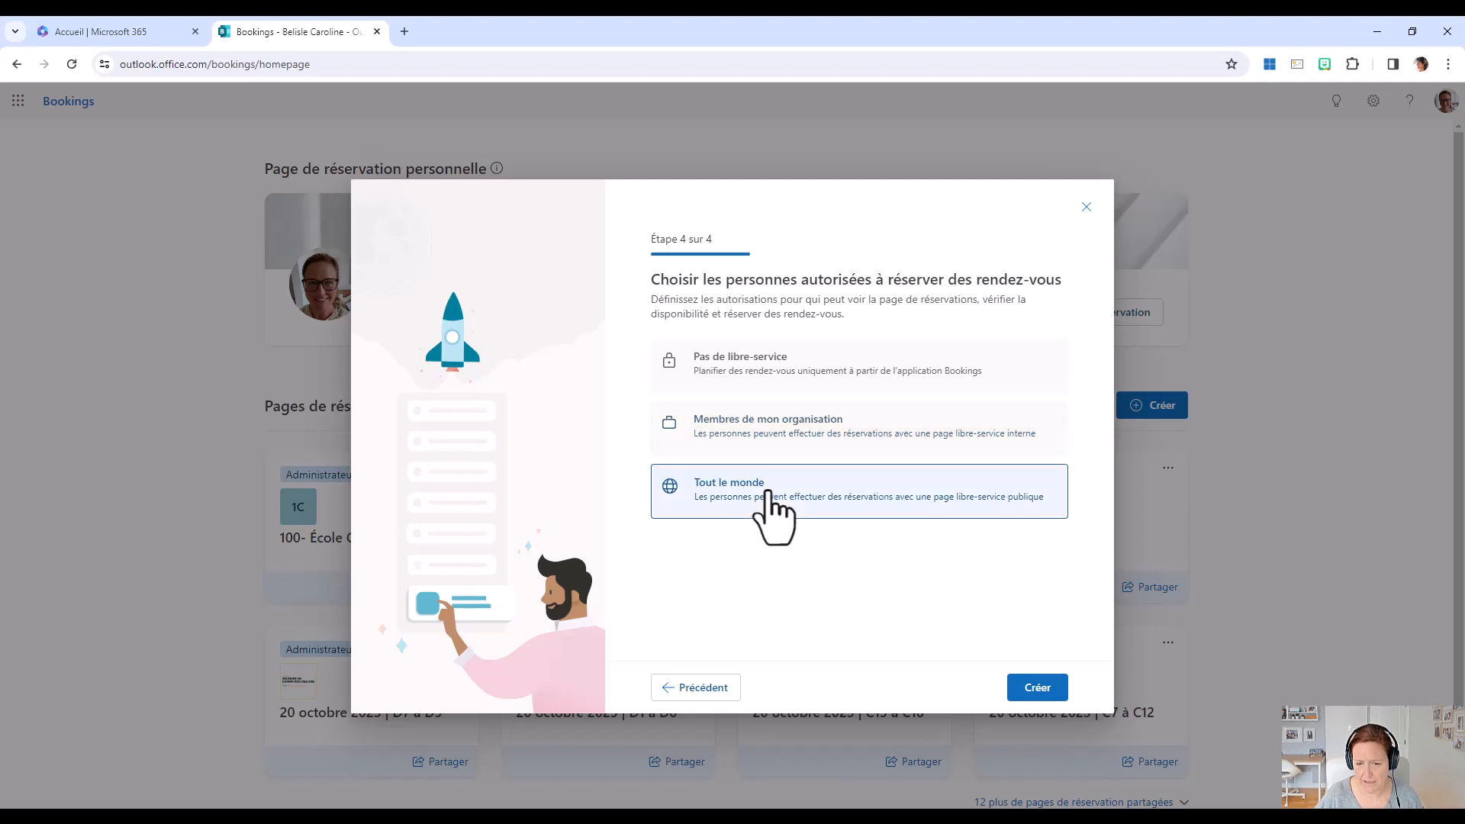
click(1047, 689)
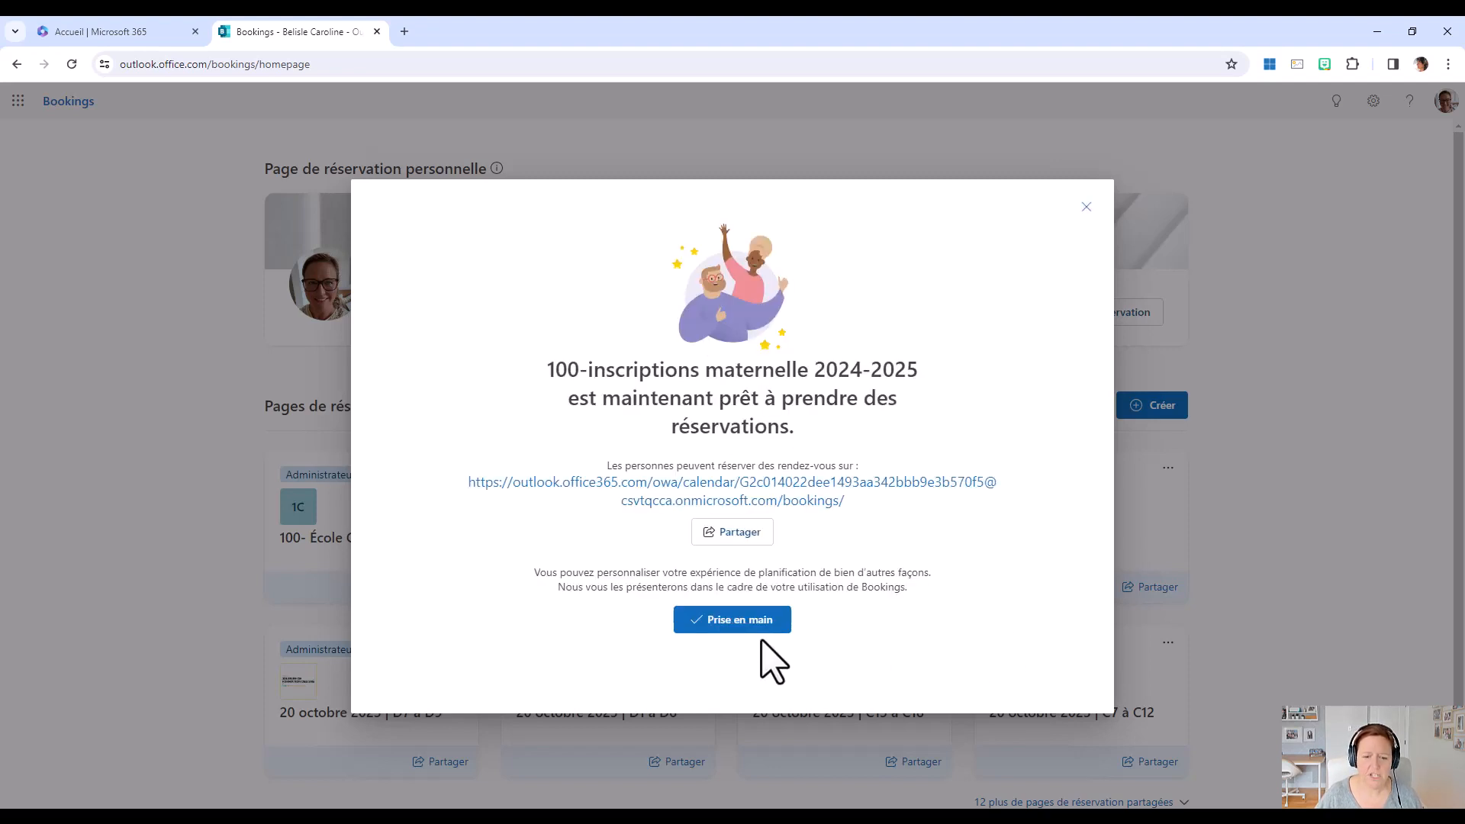
click(726, 622)
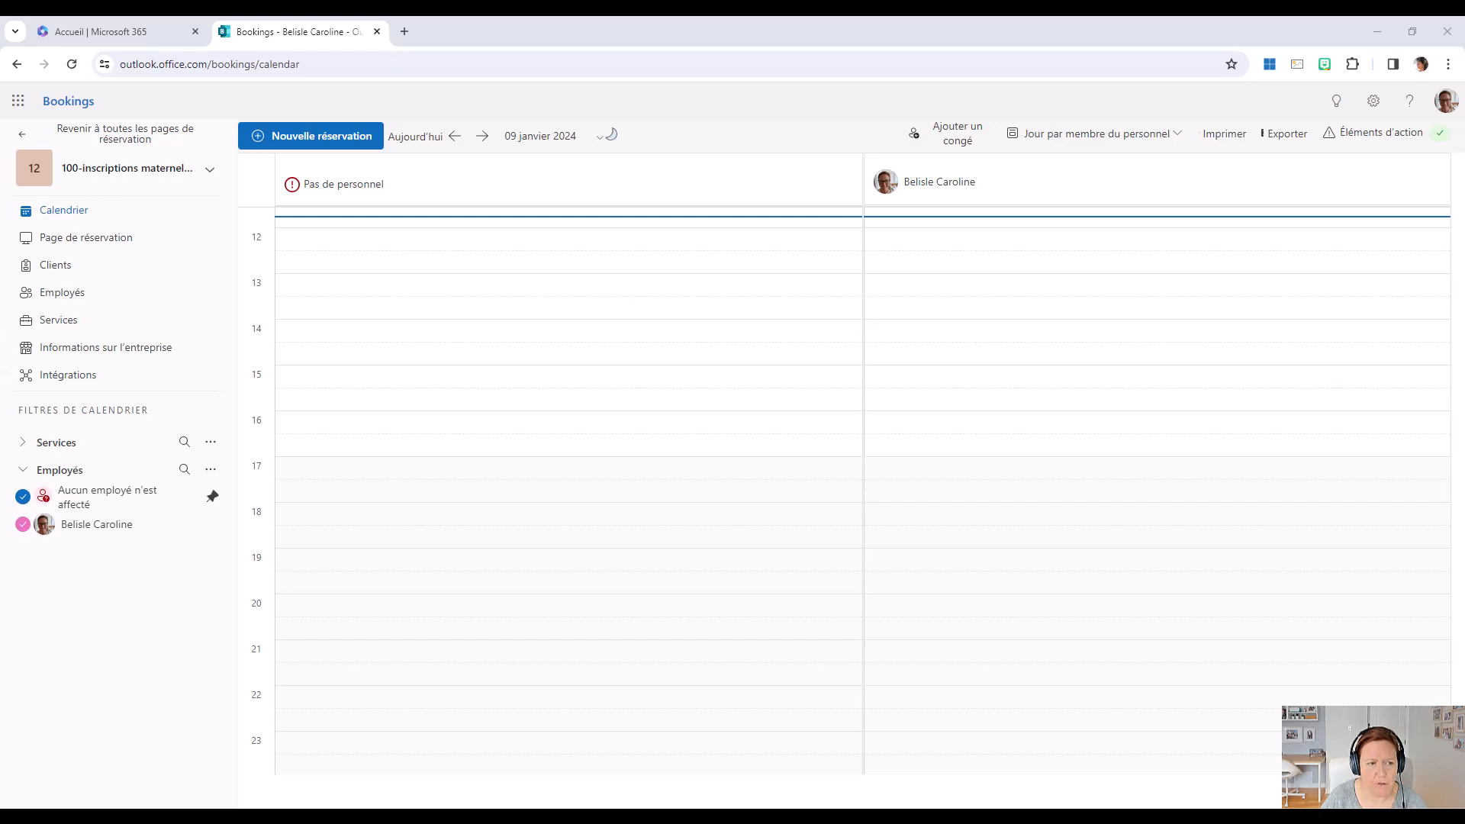
Add a staff member using the school's e-mail address, disable "Utiliser les heures d'ouverture" for it, and save.
click(67, 294)
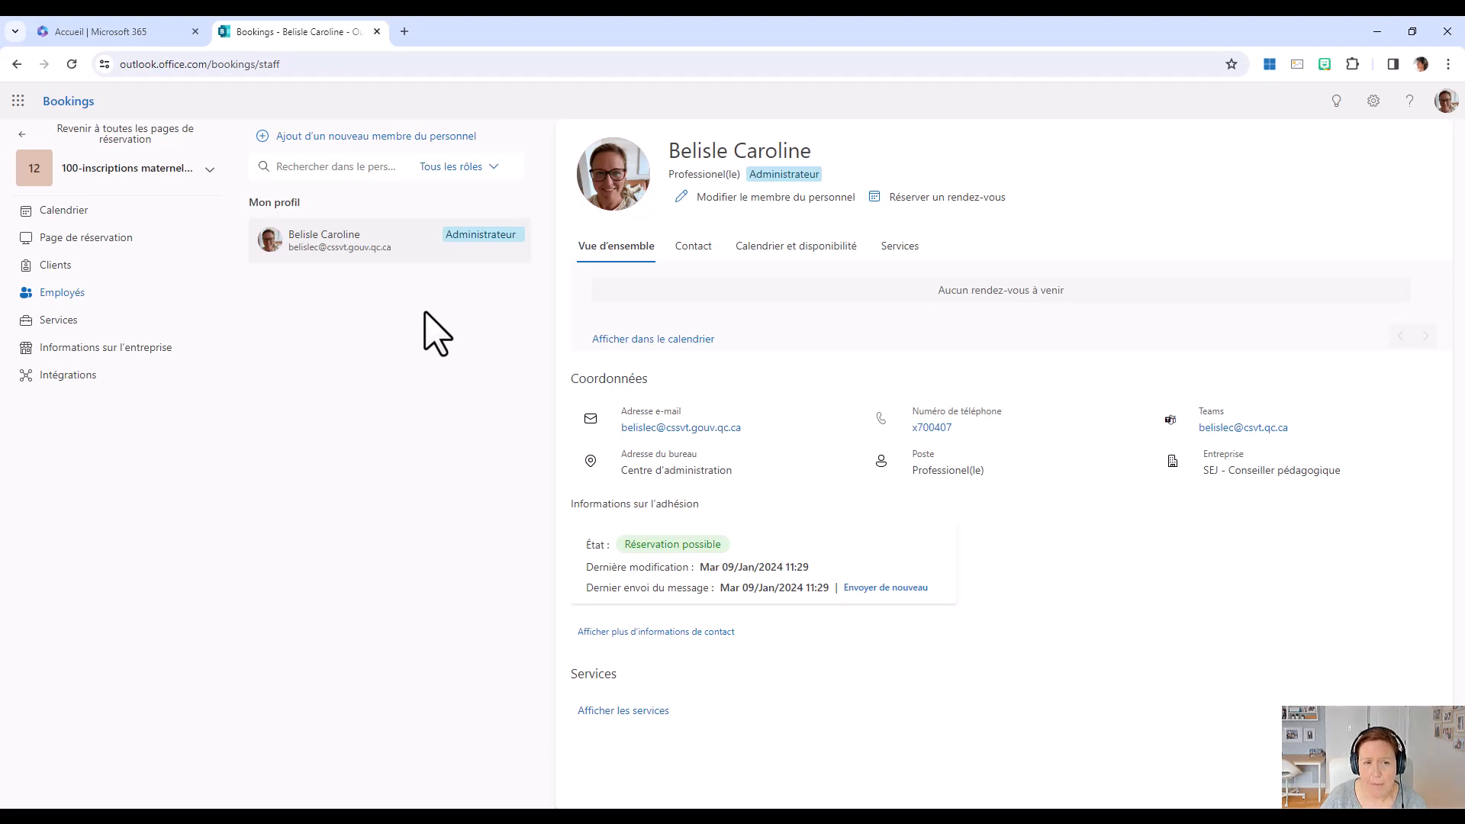
click(396, 157)
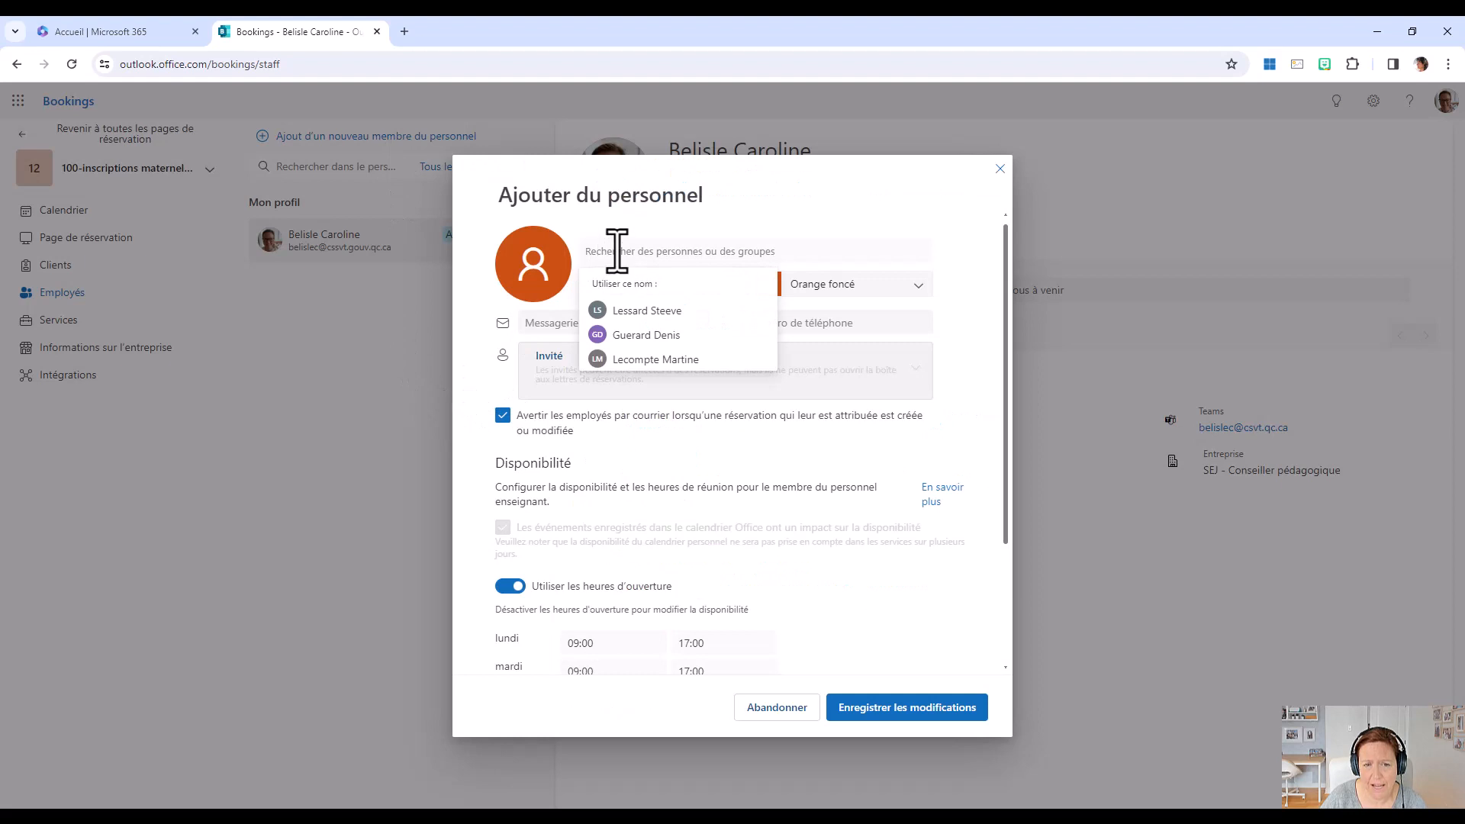
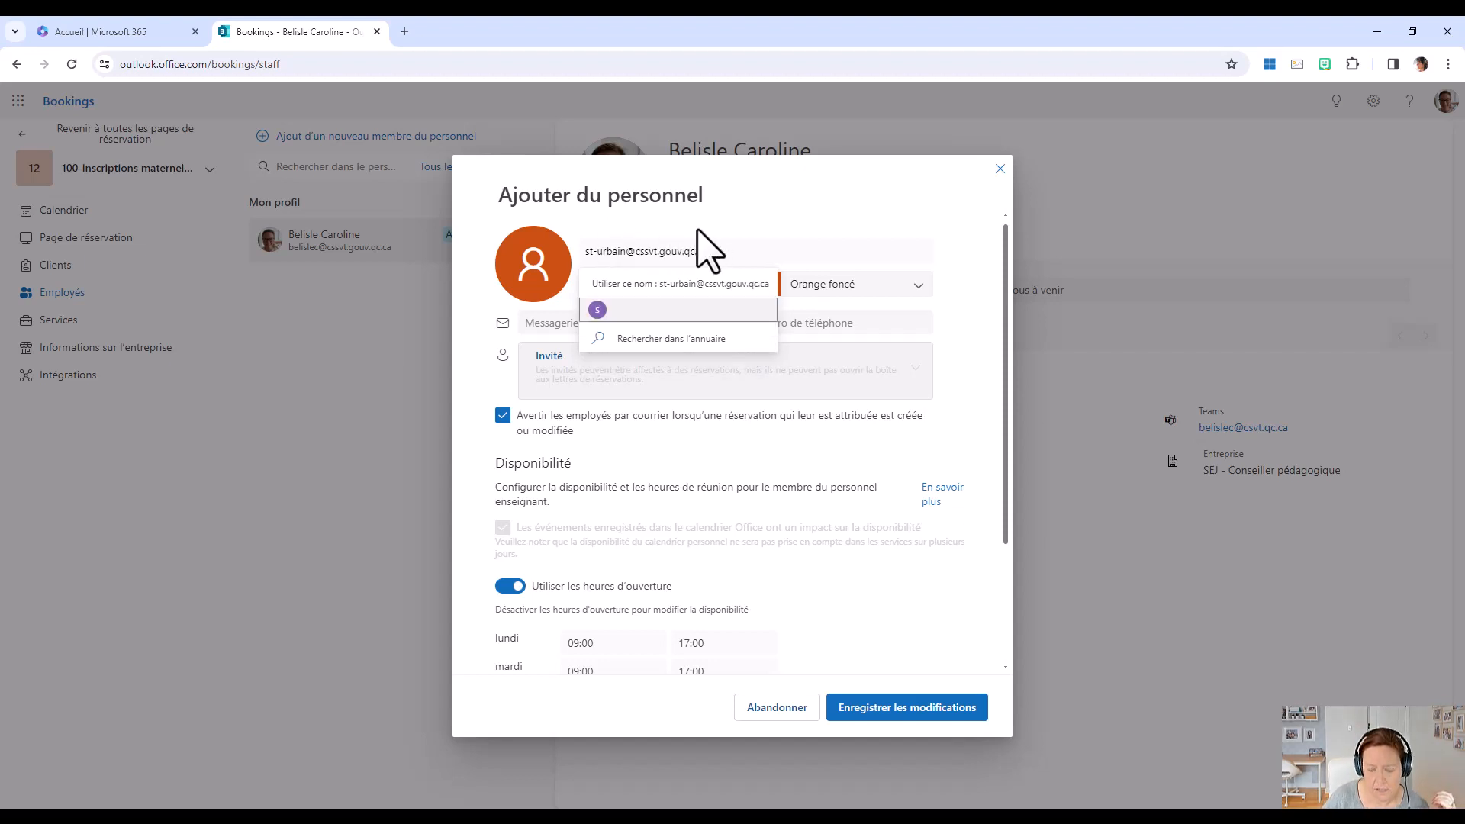
key(Return)
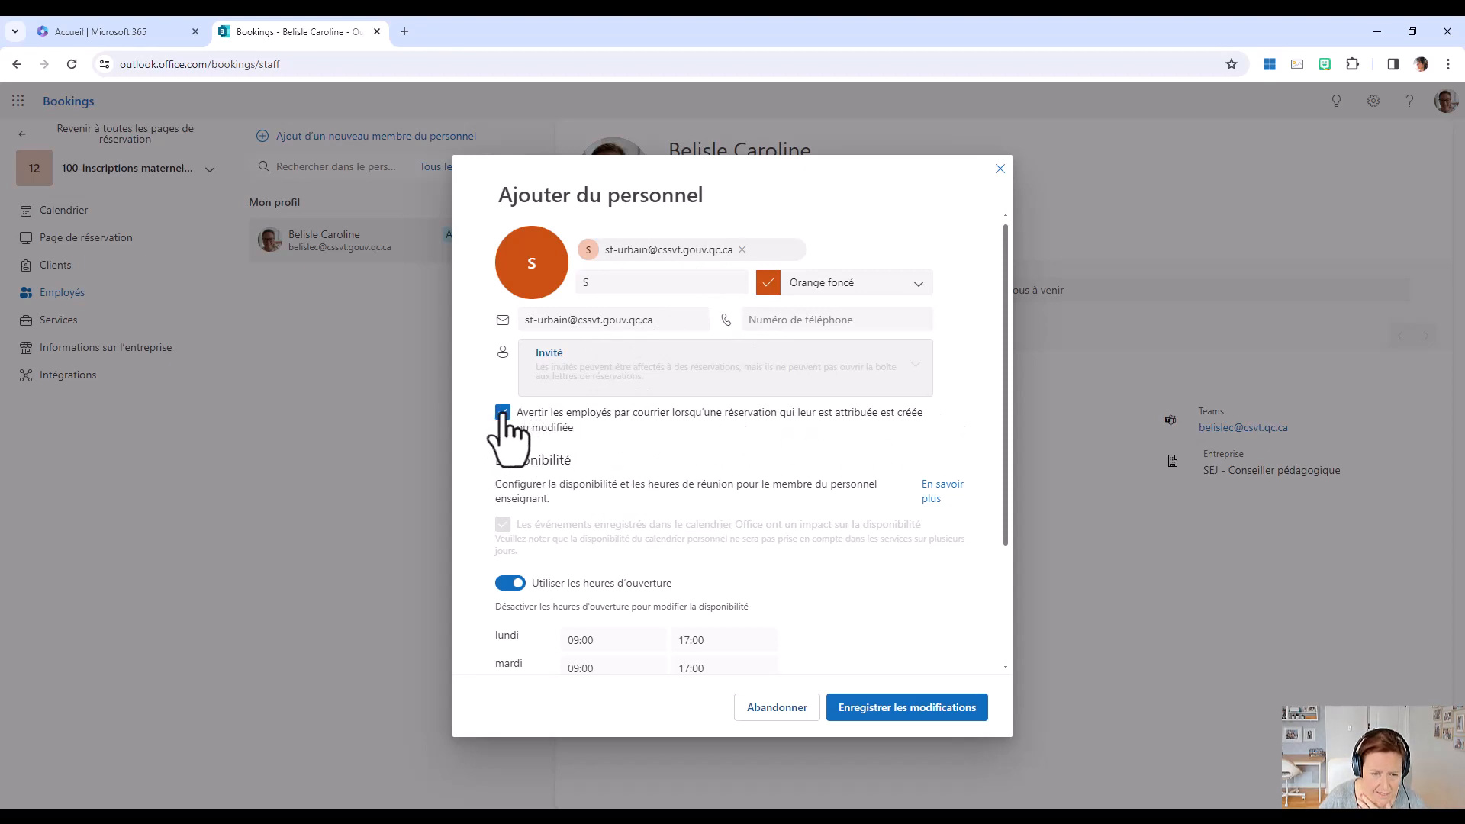
click(516, 585)
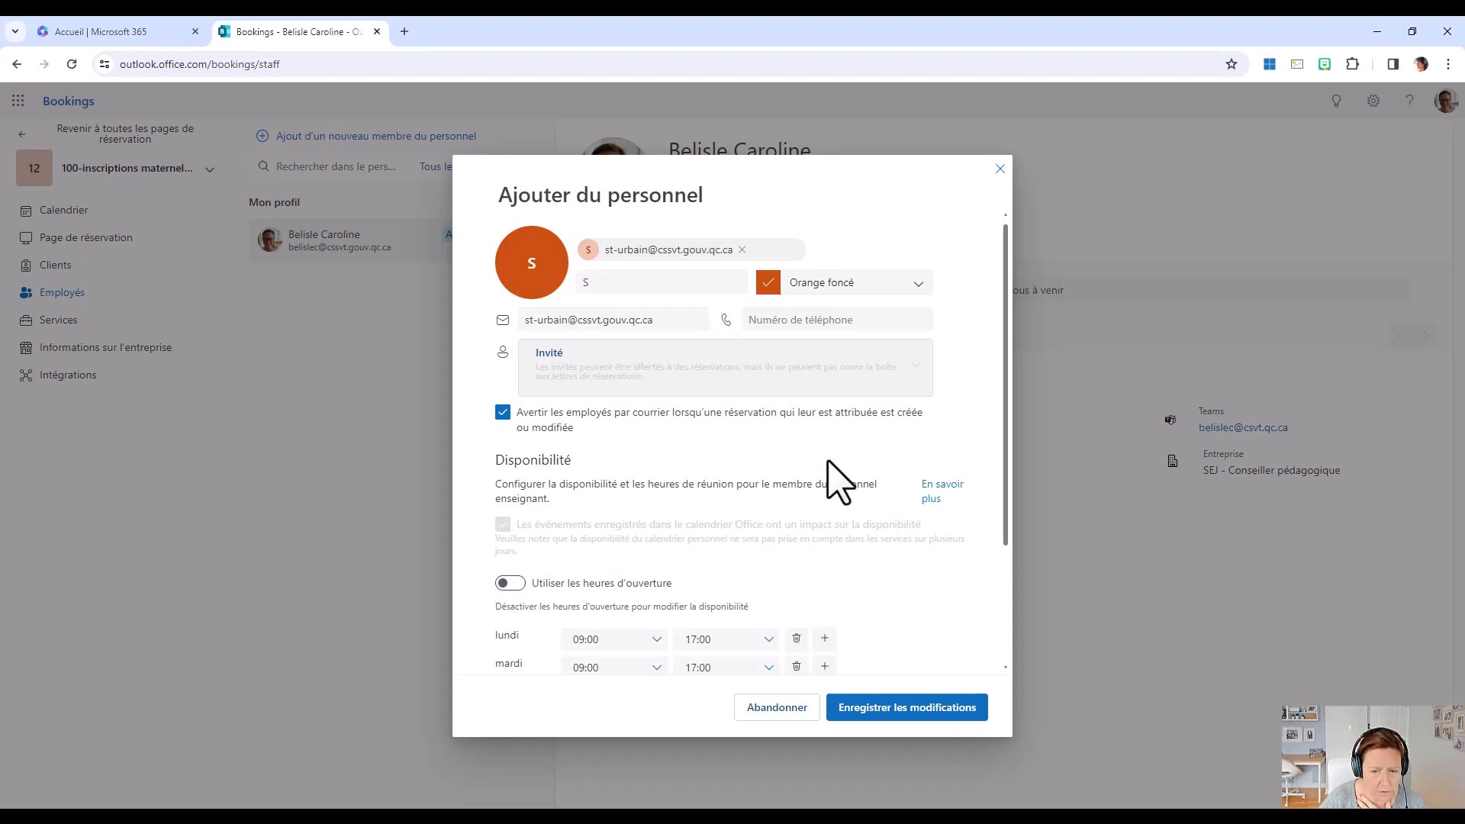
click(906, 709)
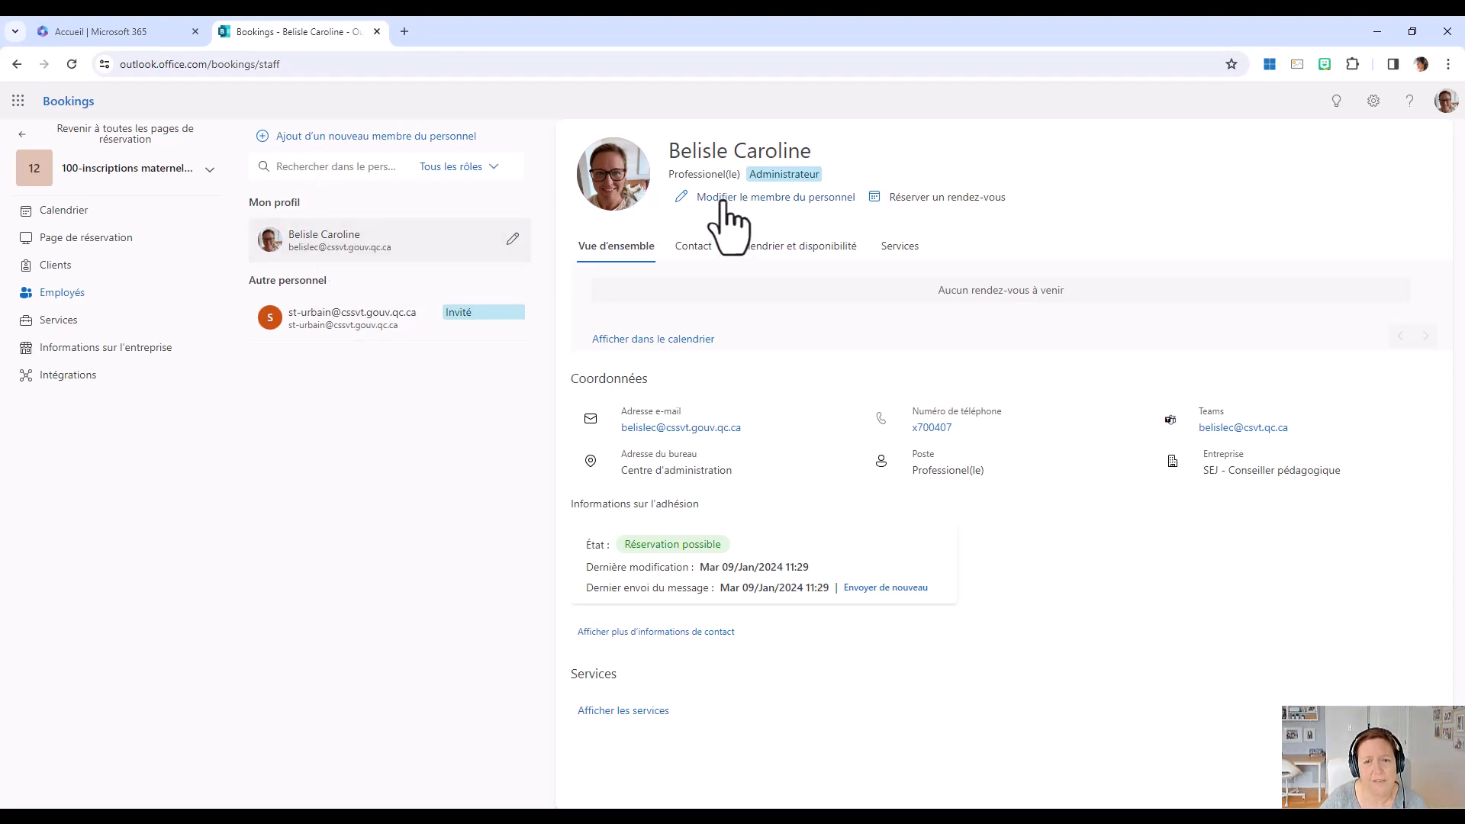
Disable booking e-mail notifications, Office calendar impact on availability and use of business hours for the administrator's staff profile, and save.
click(786, 198)
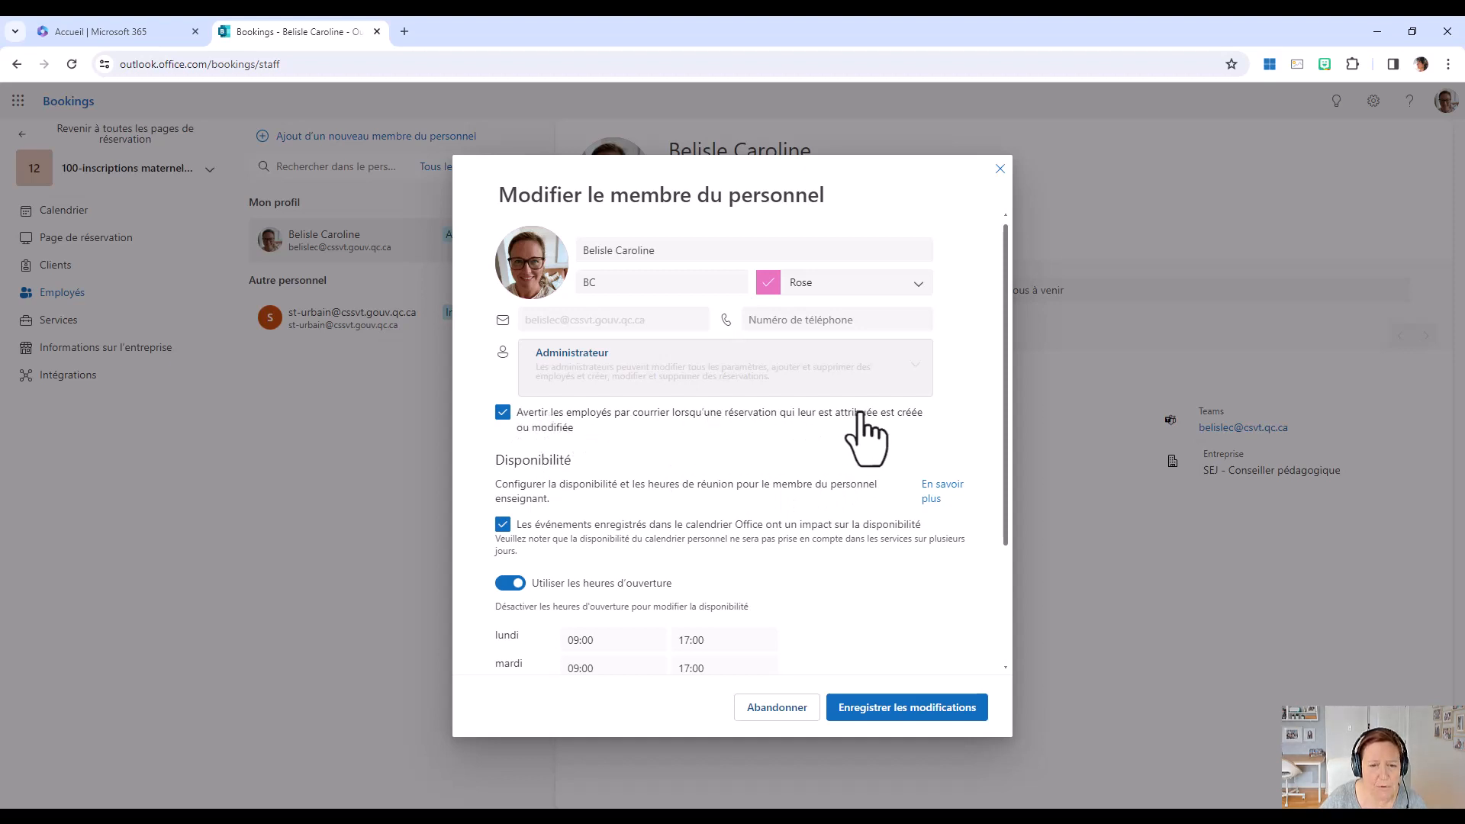
click(503, 414)
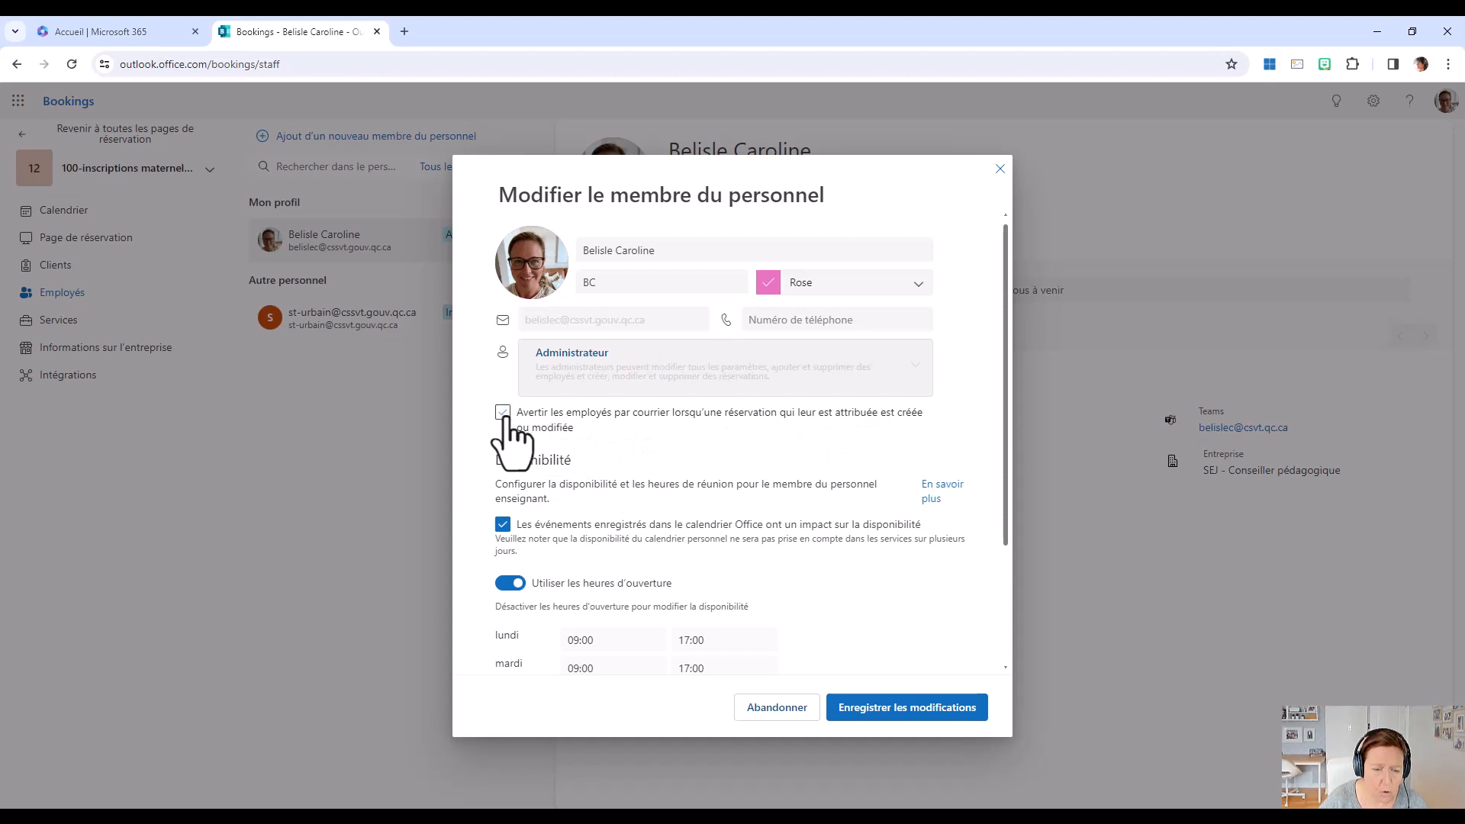
click(685, 436)
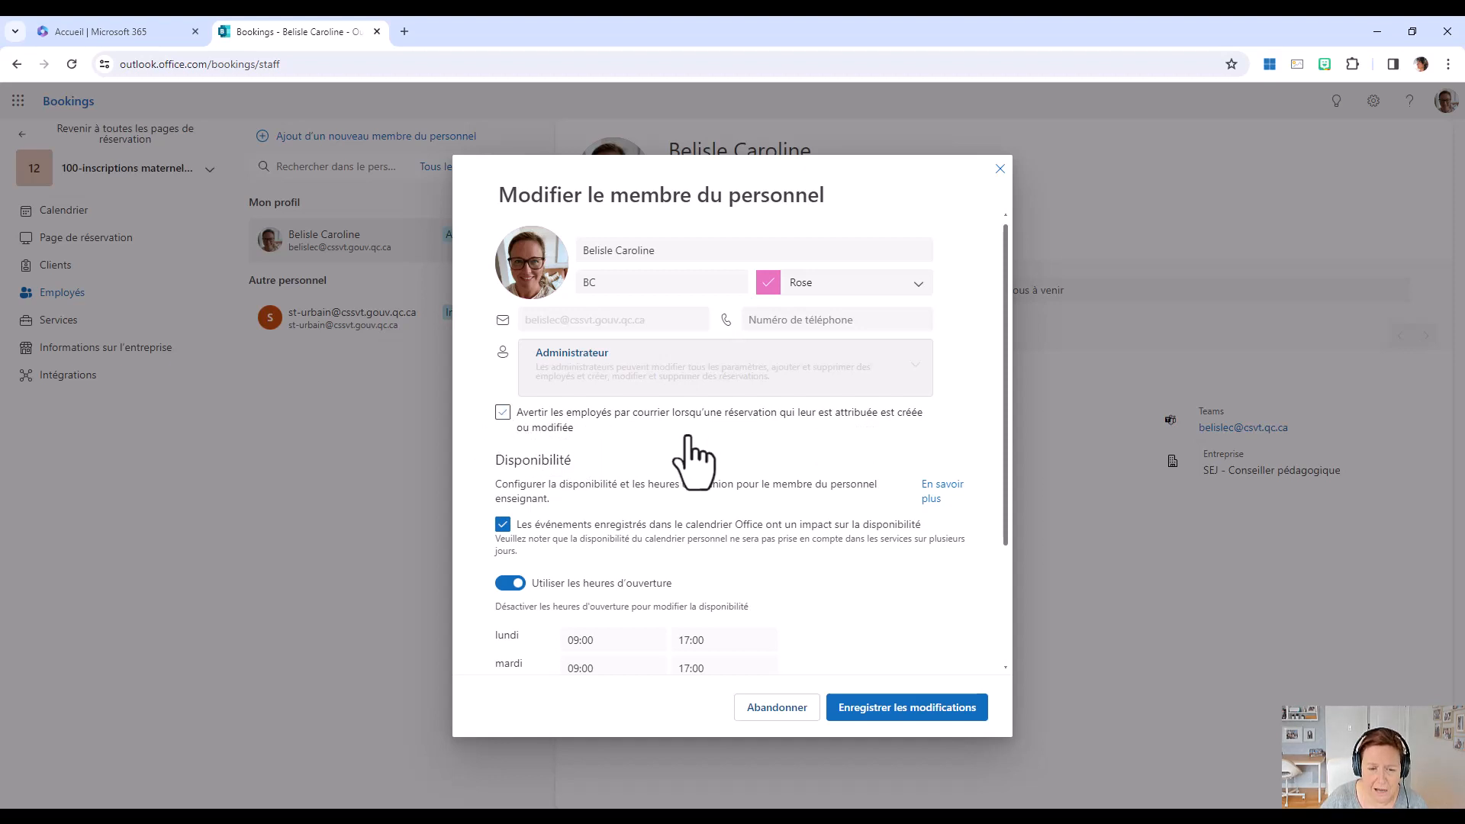
click(503, 527)
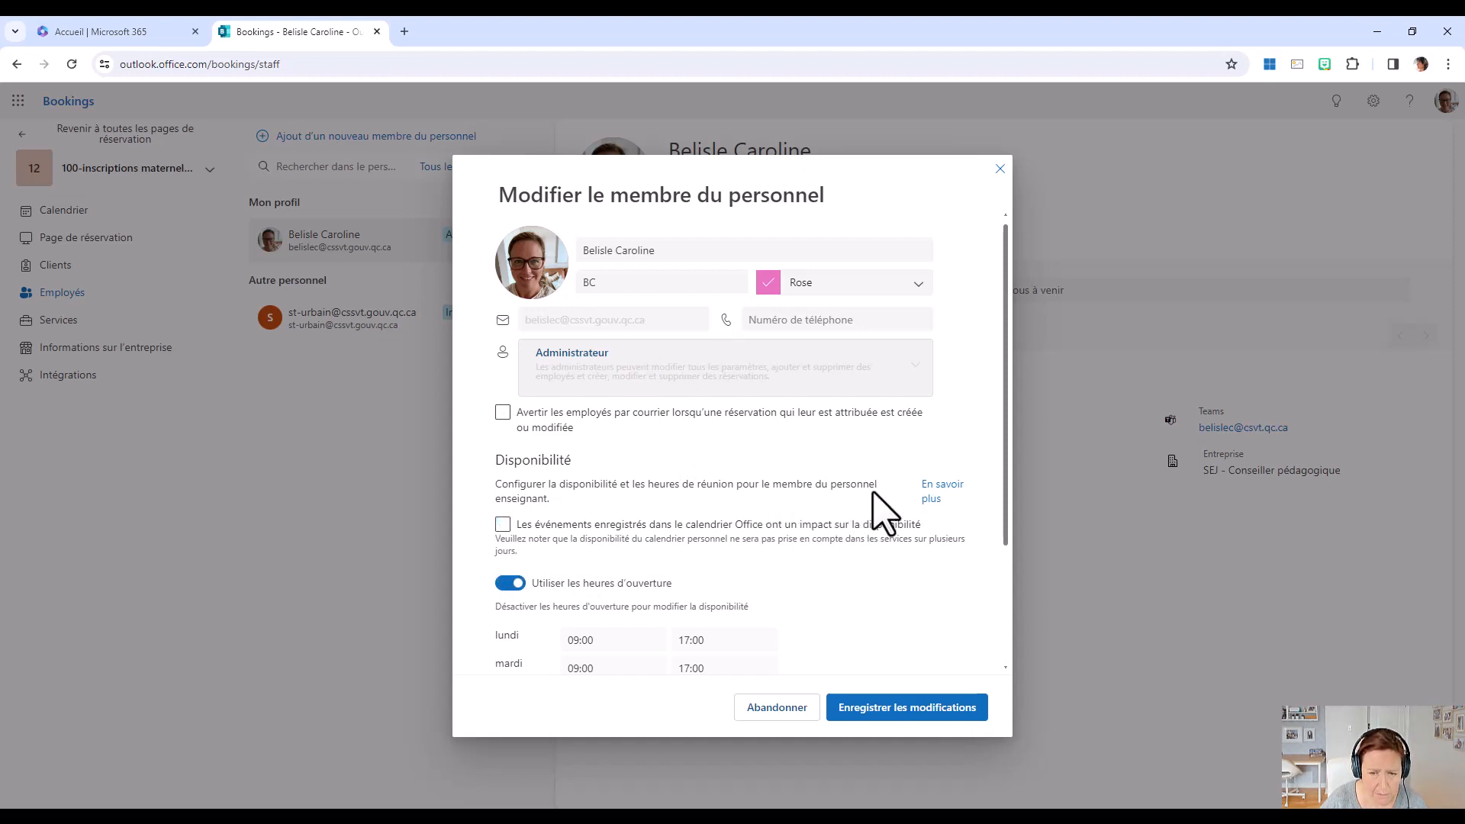
click(509, 585)
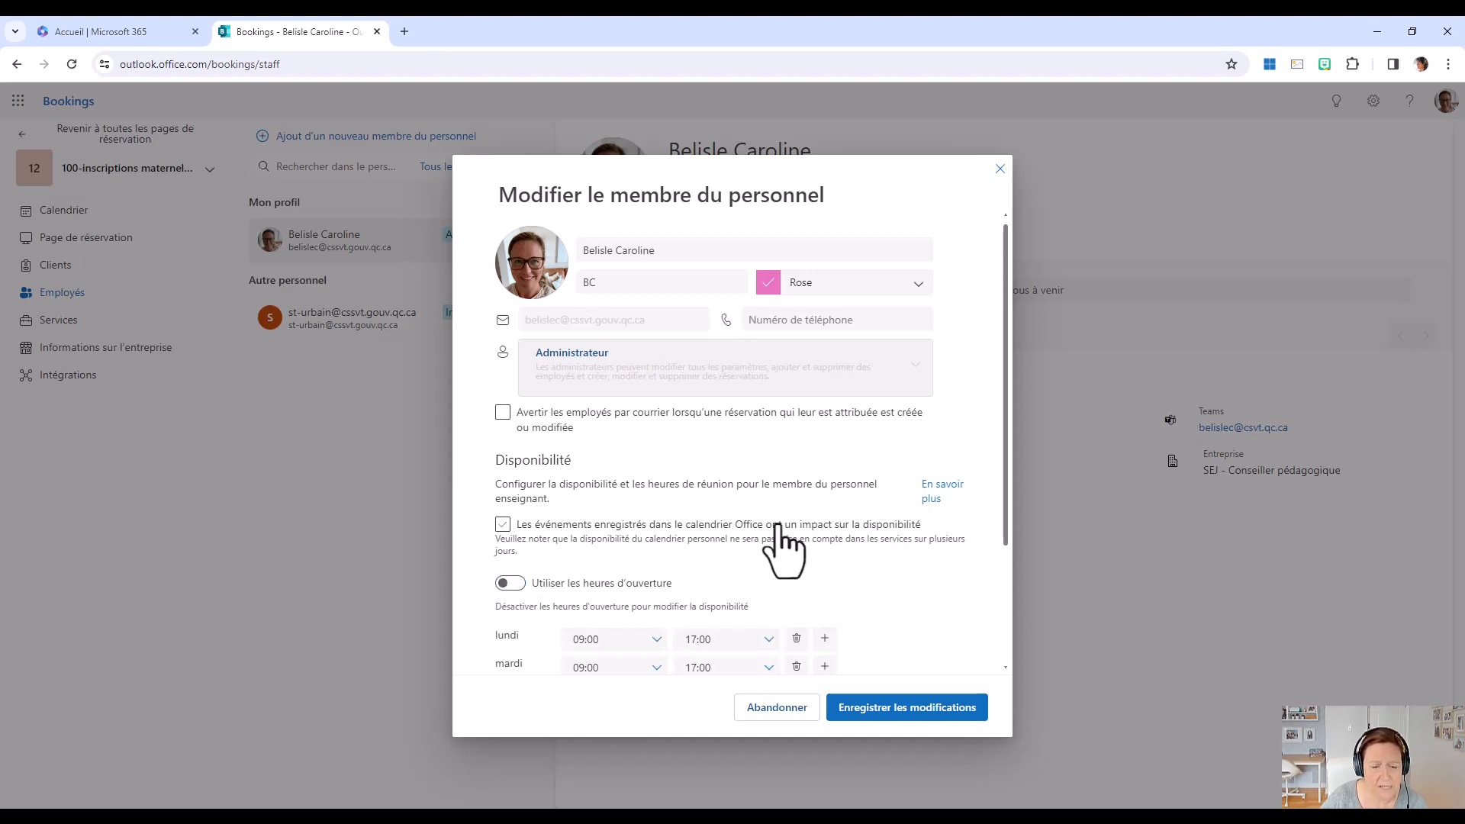
click(920, 710)
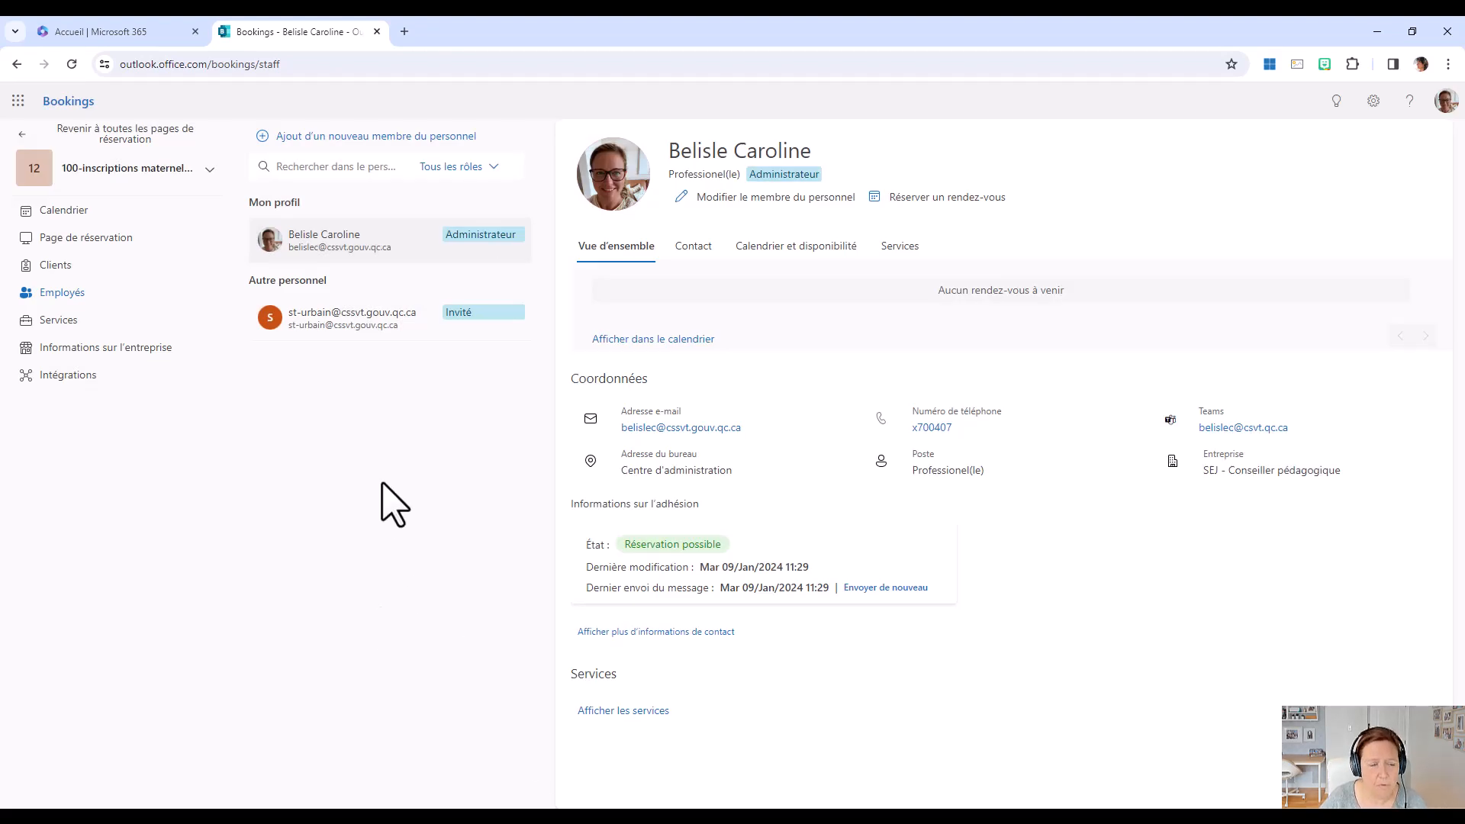
Add a new service to the booking page and name it "Inscriptions maternelle 2024-2025".
click(48, 320)
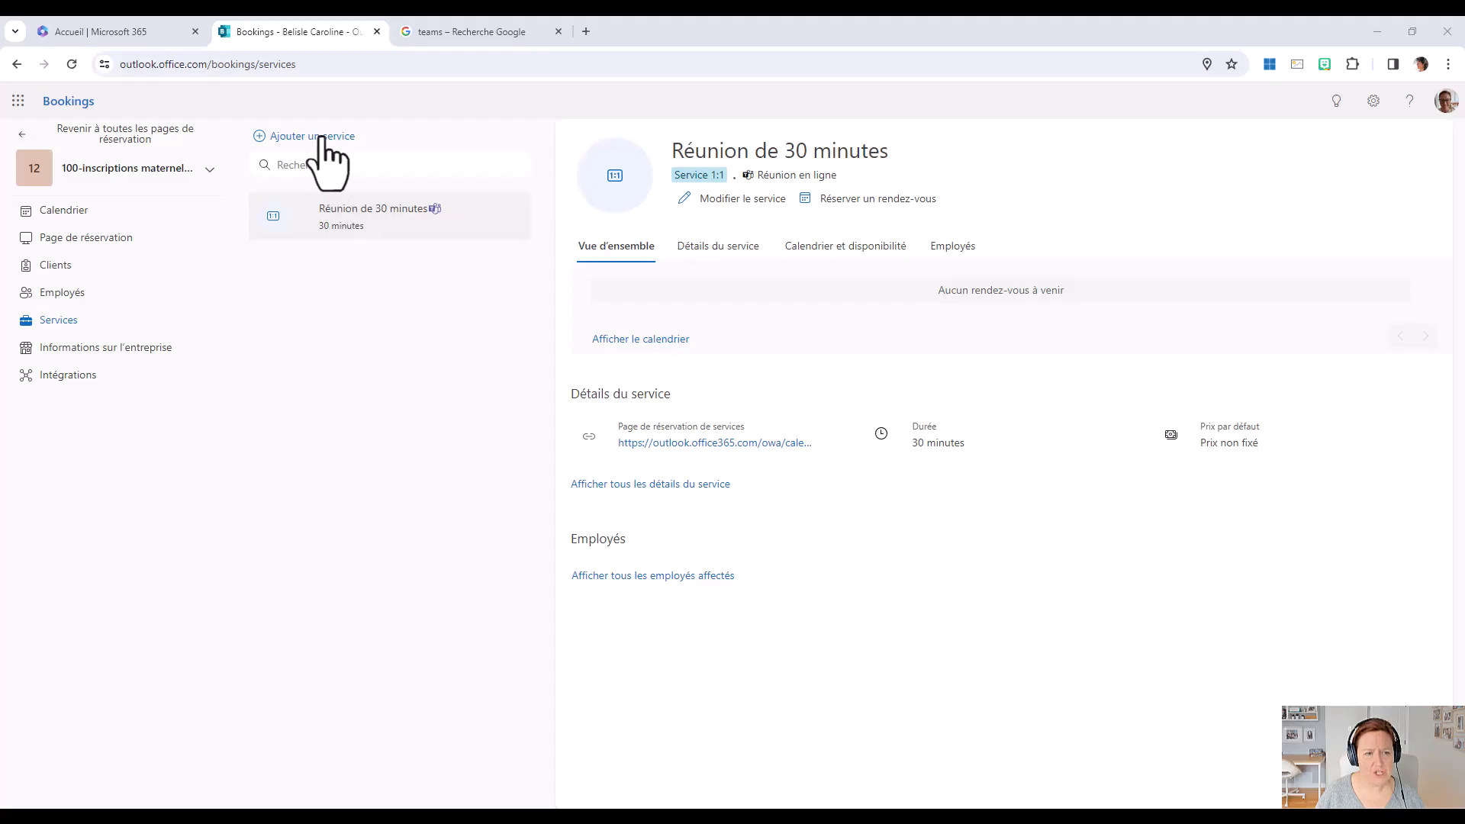
click(321, 138)
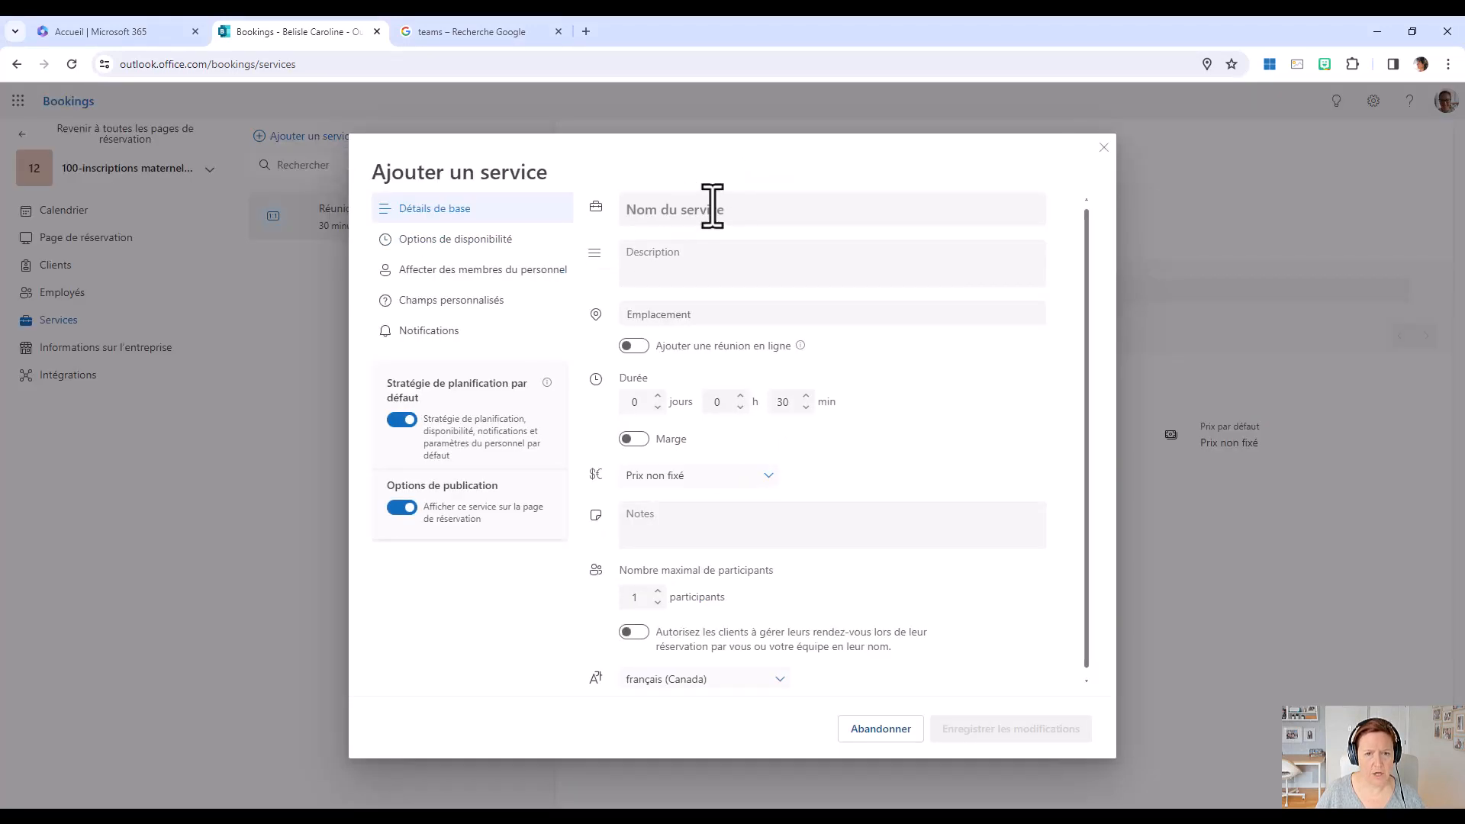
click(745, 208)
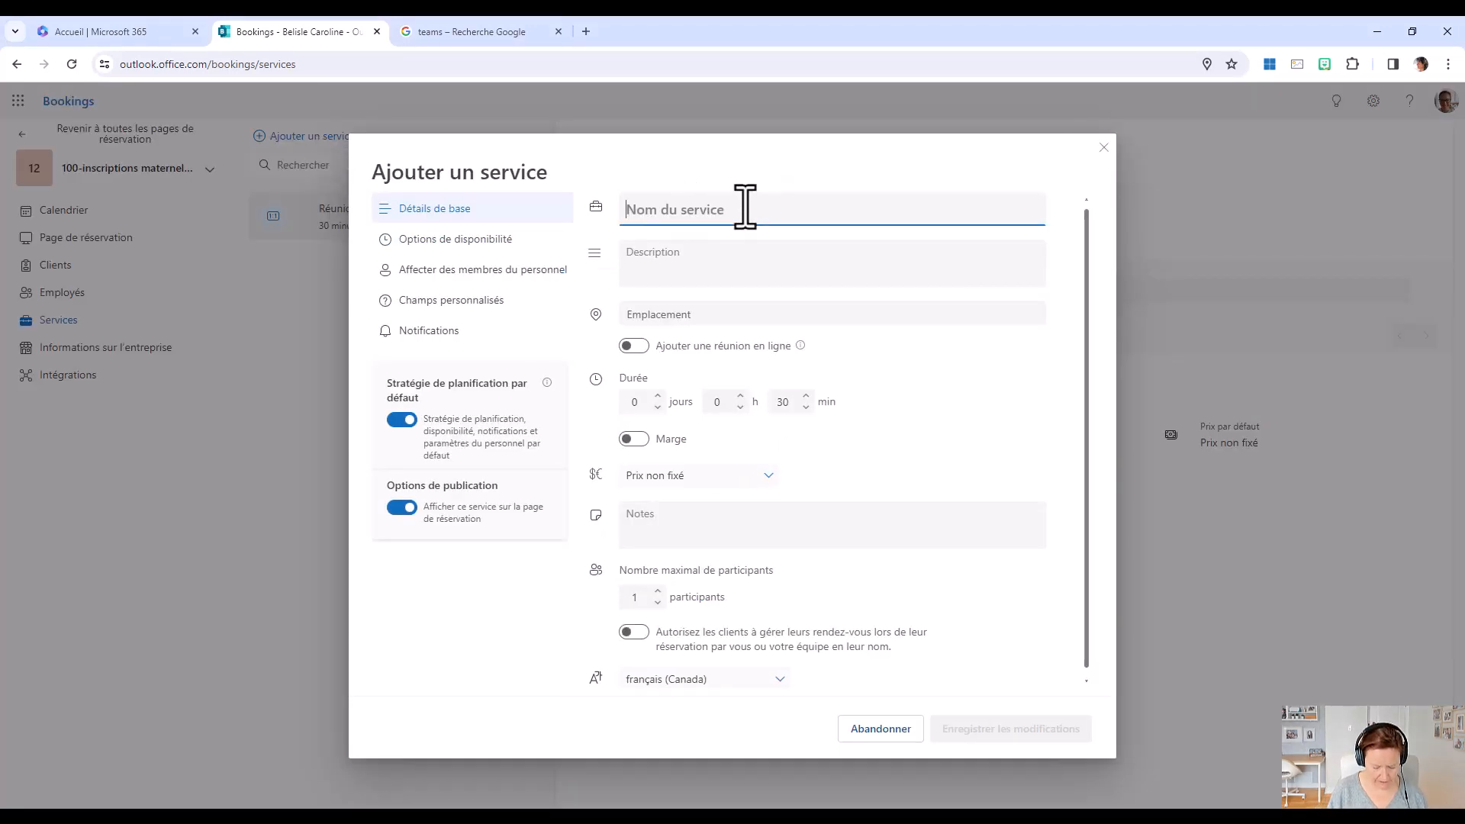
text(Inscriptions maternelle 2024-2025)
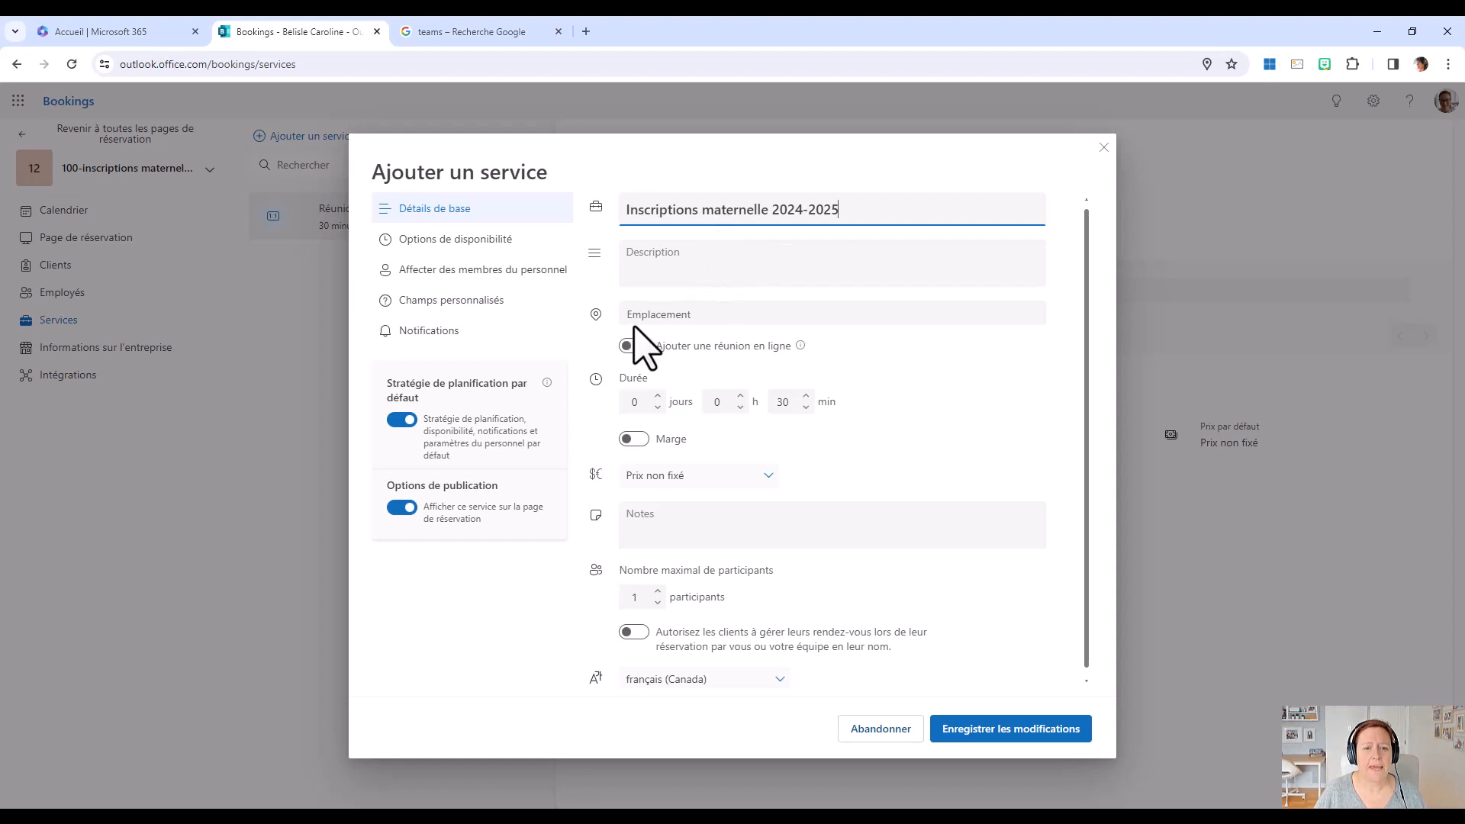
Set the new service's location to the suggested place "École Saint-Urbain".
click(668, 314)
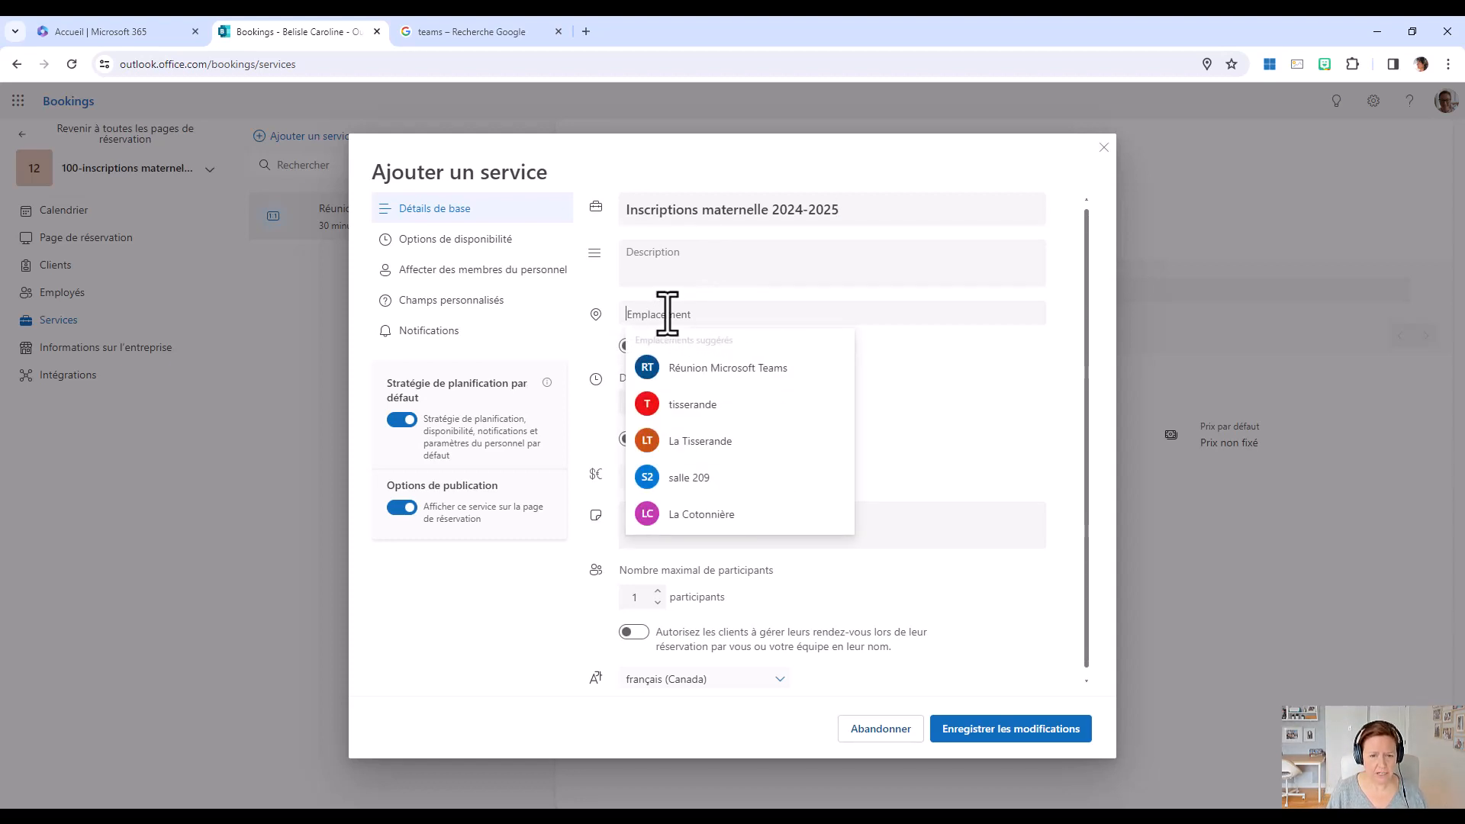
text(École )
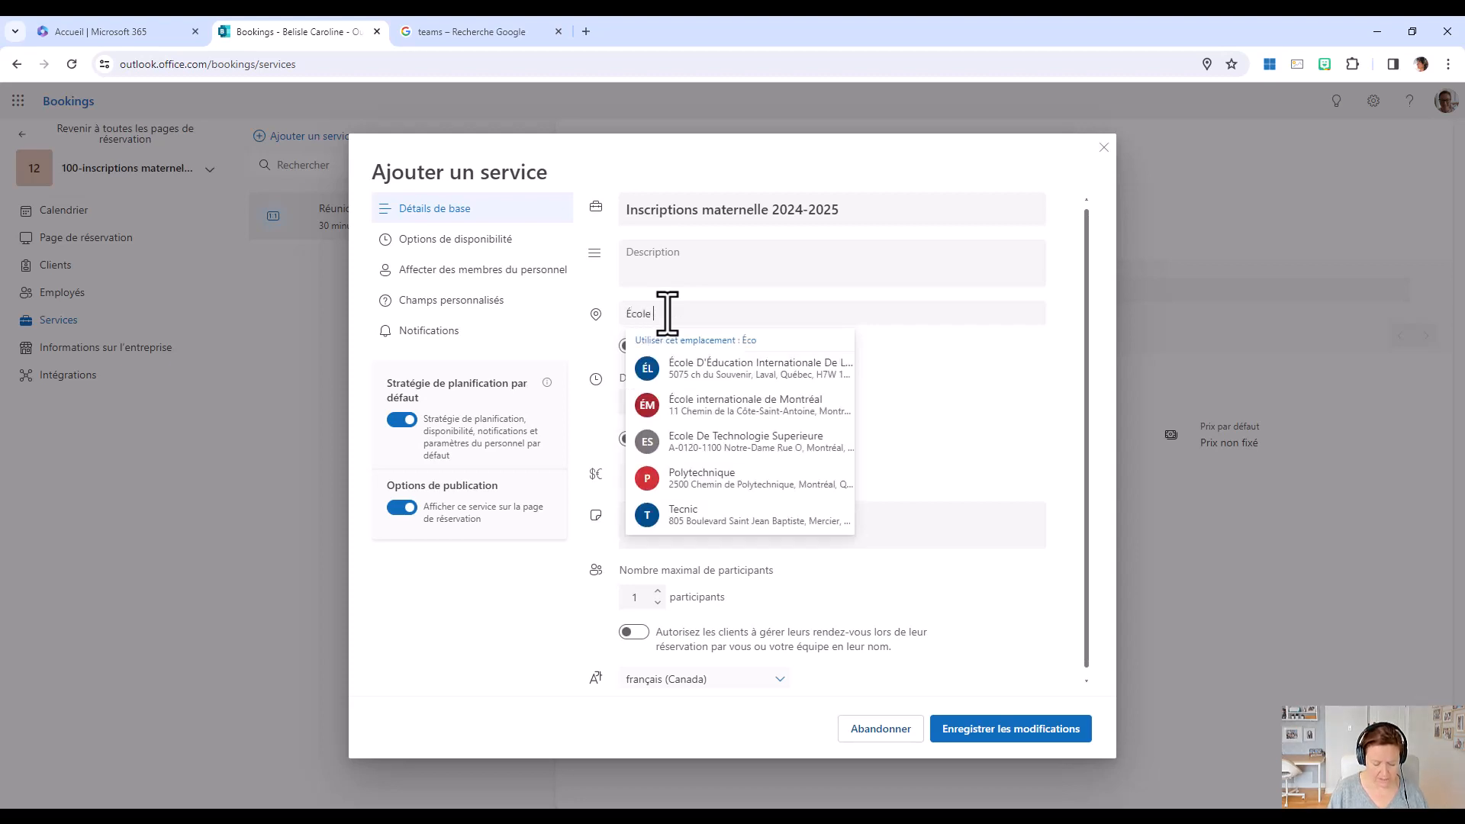
text(Saint-U)
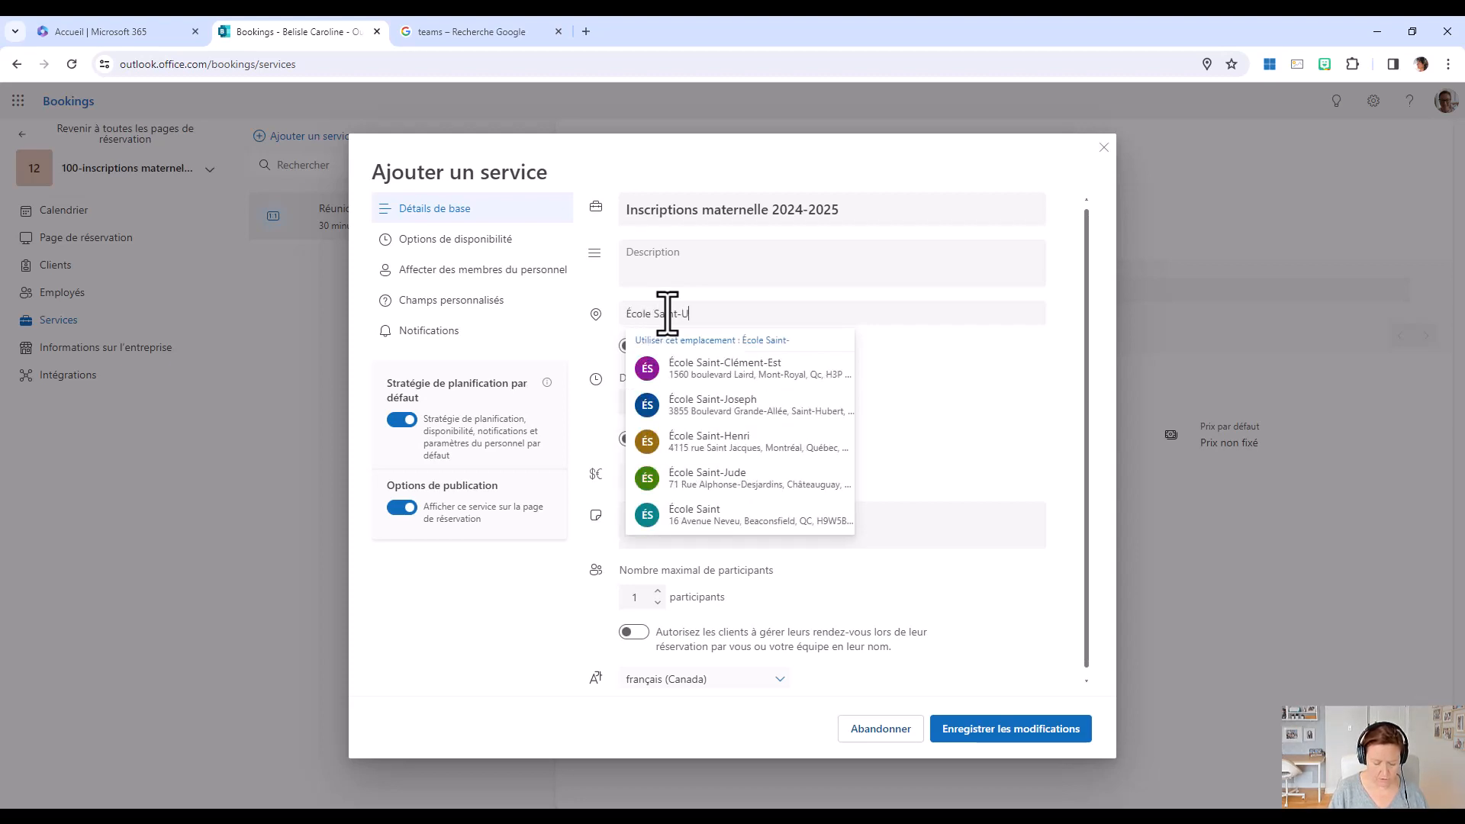
text(rbain)
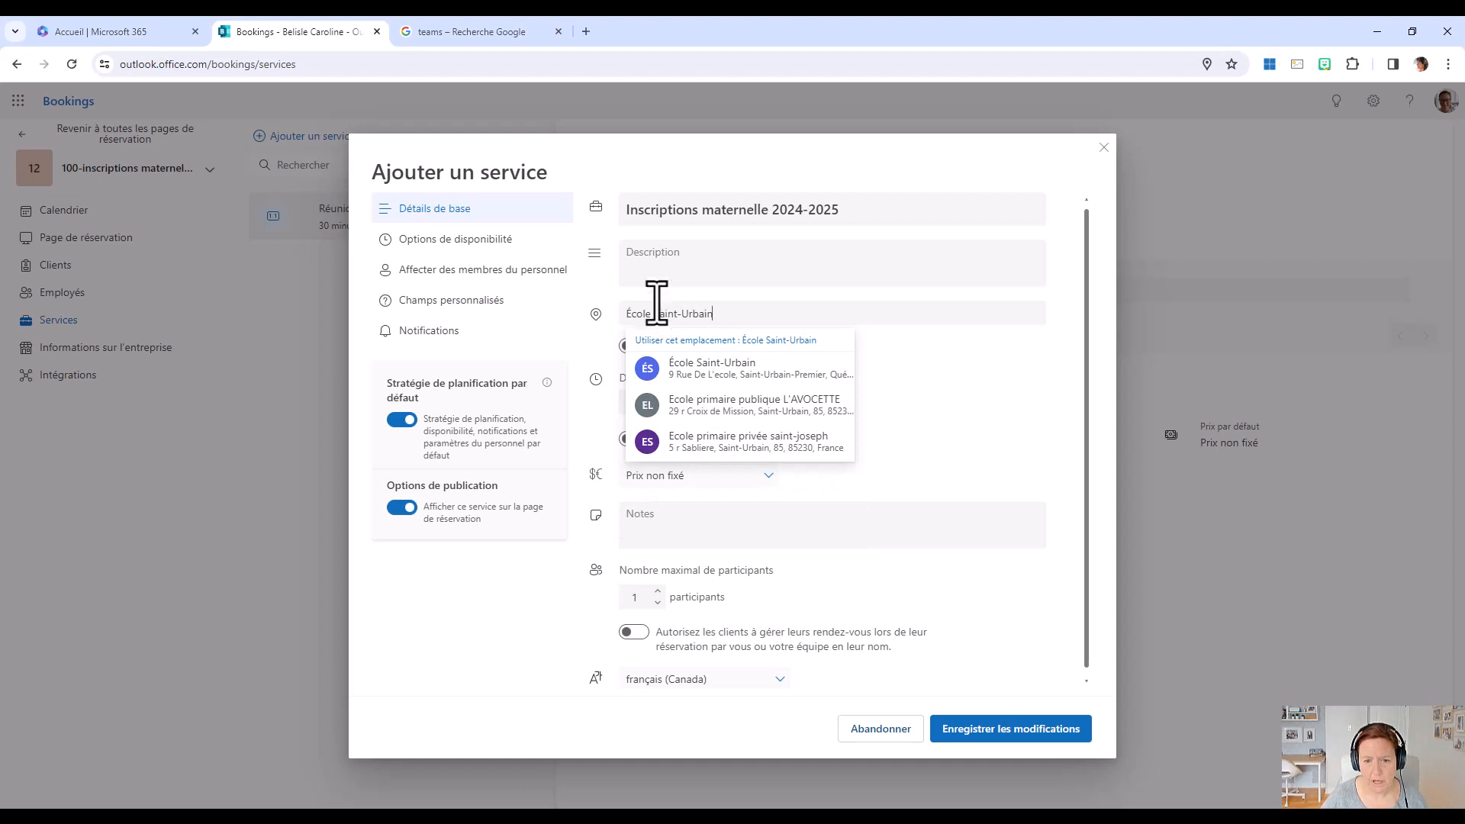
click(735, 369)
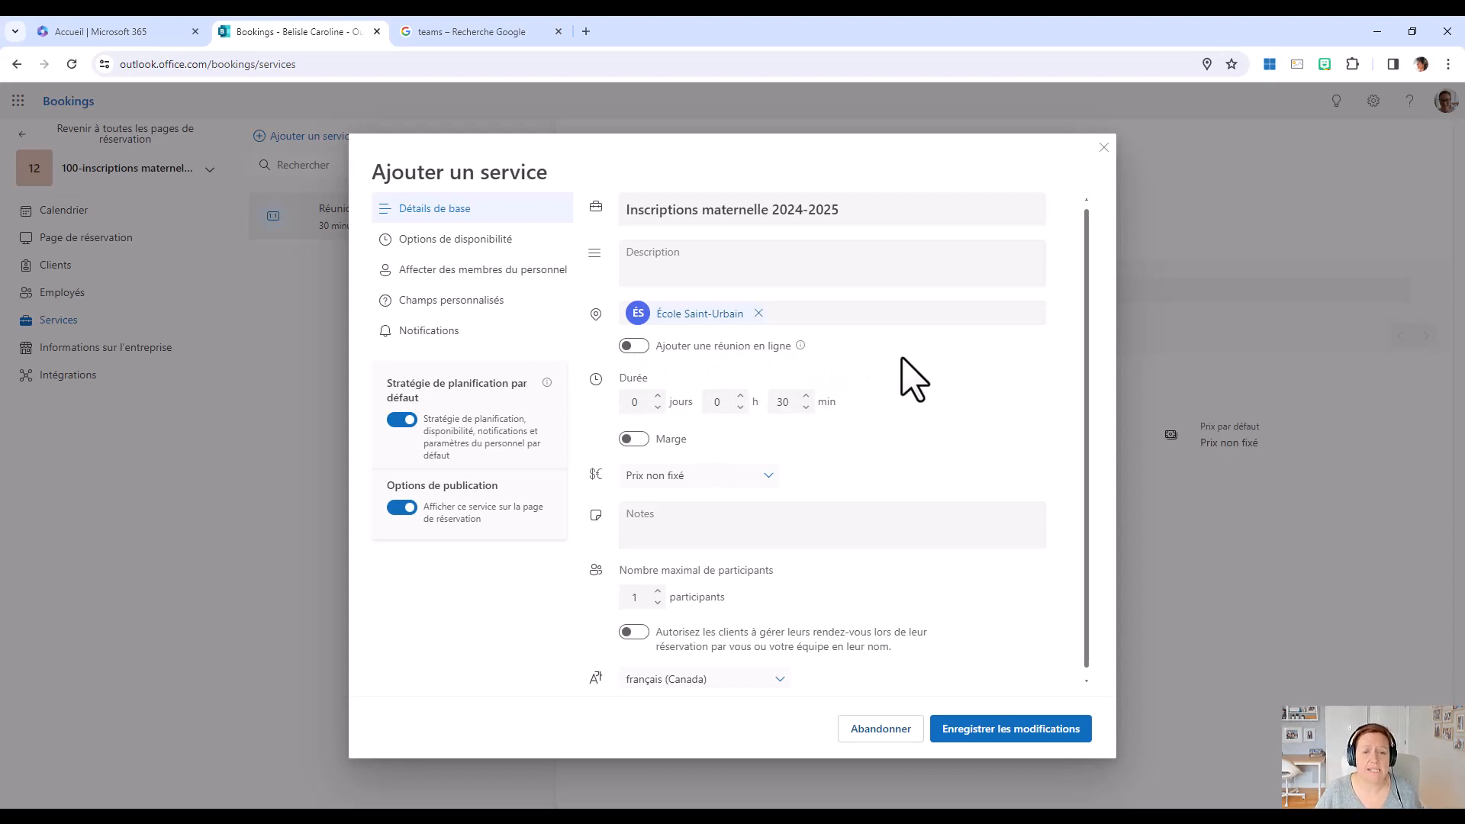
Keep the service's duration at 30 minutes with no buffer time, and save the new service.
click(798, 402)
click(803, 436)
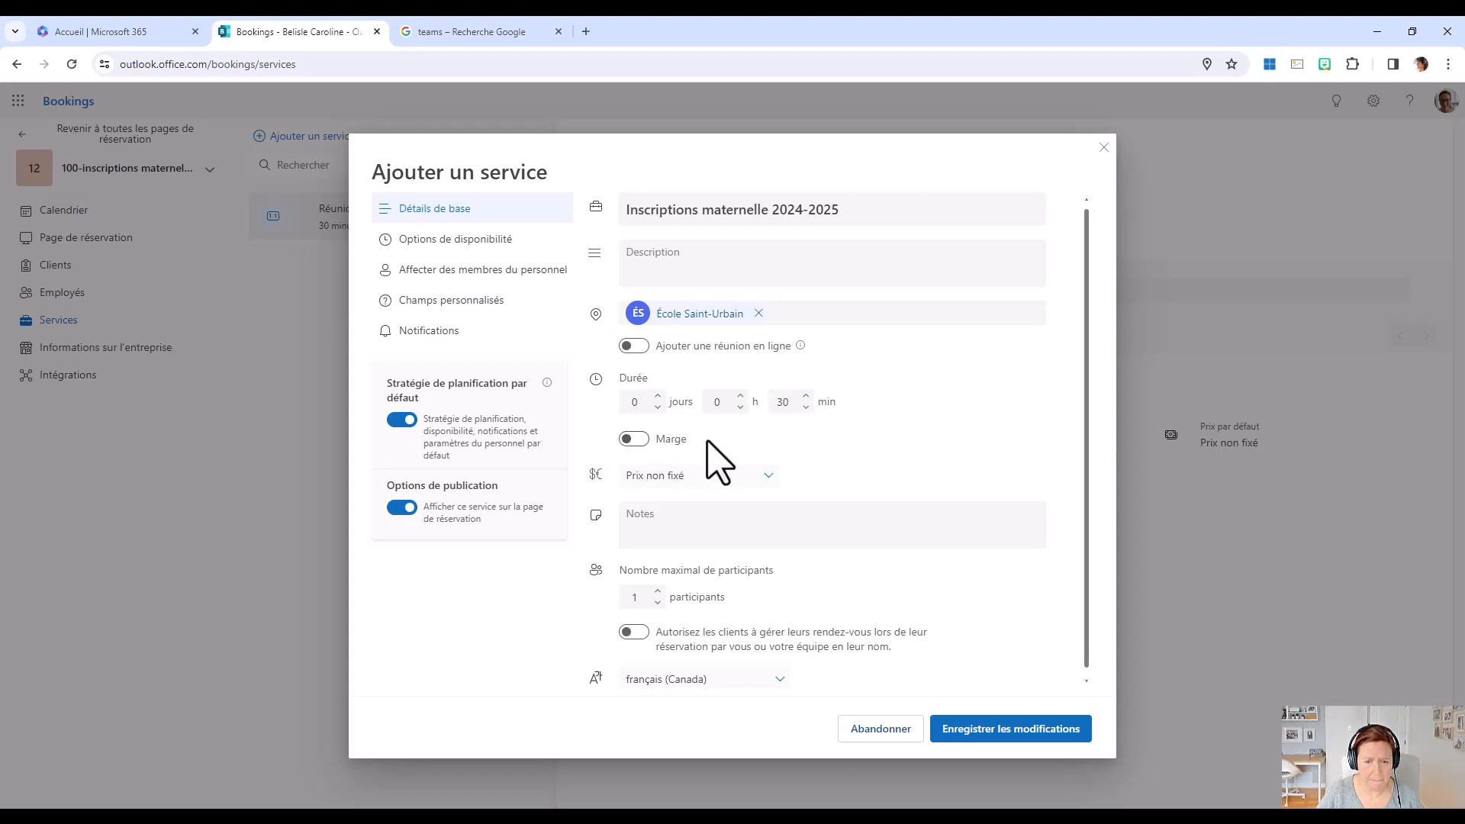
scroll(847, 508, down, 1)
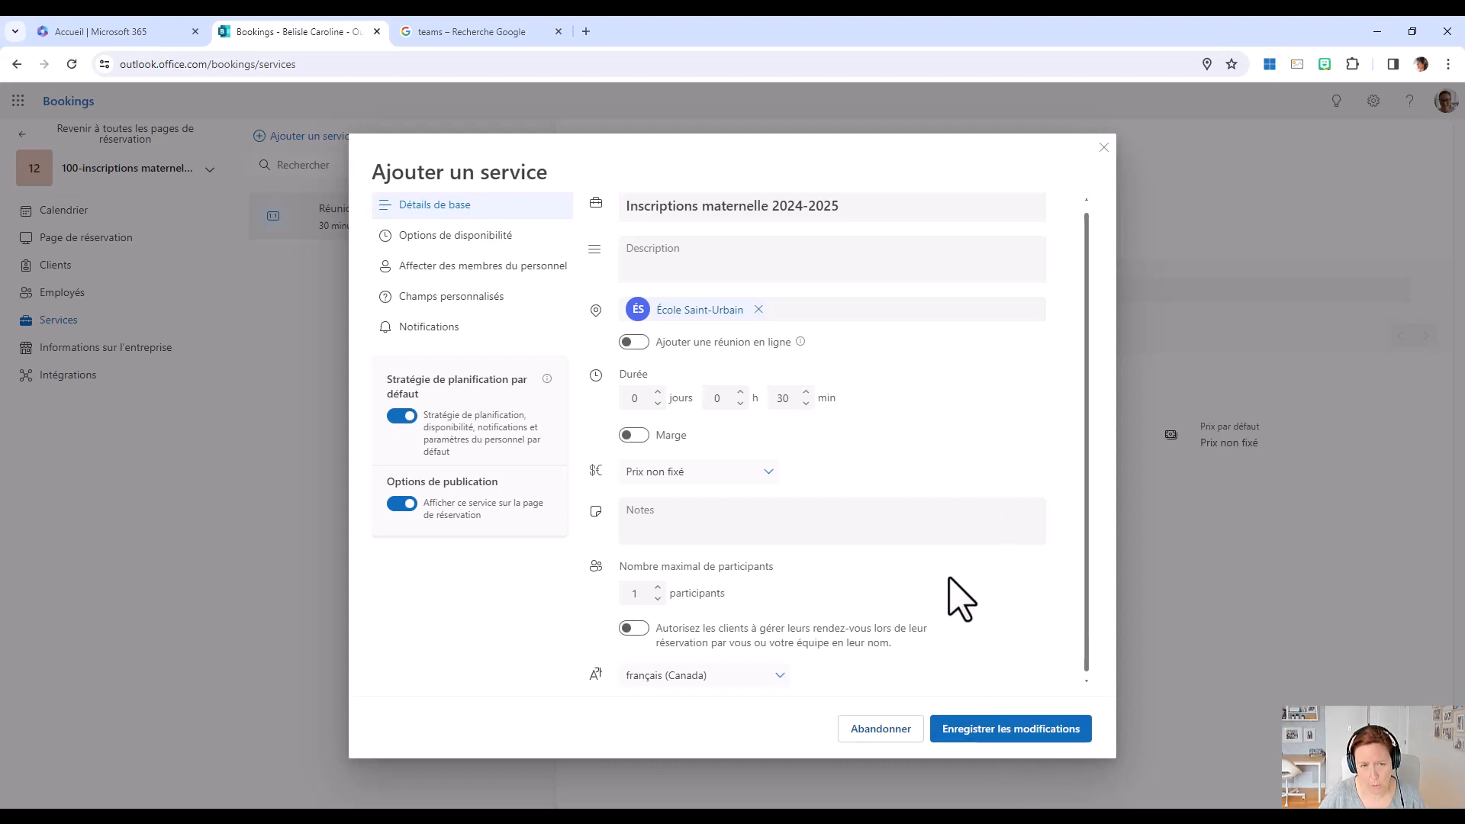
click(1015, 737)
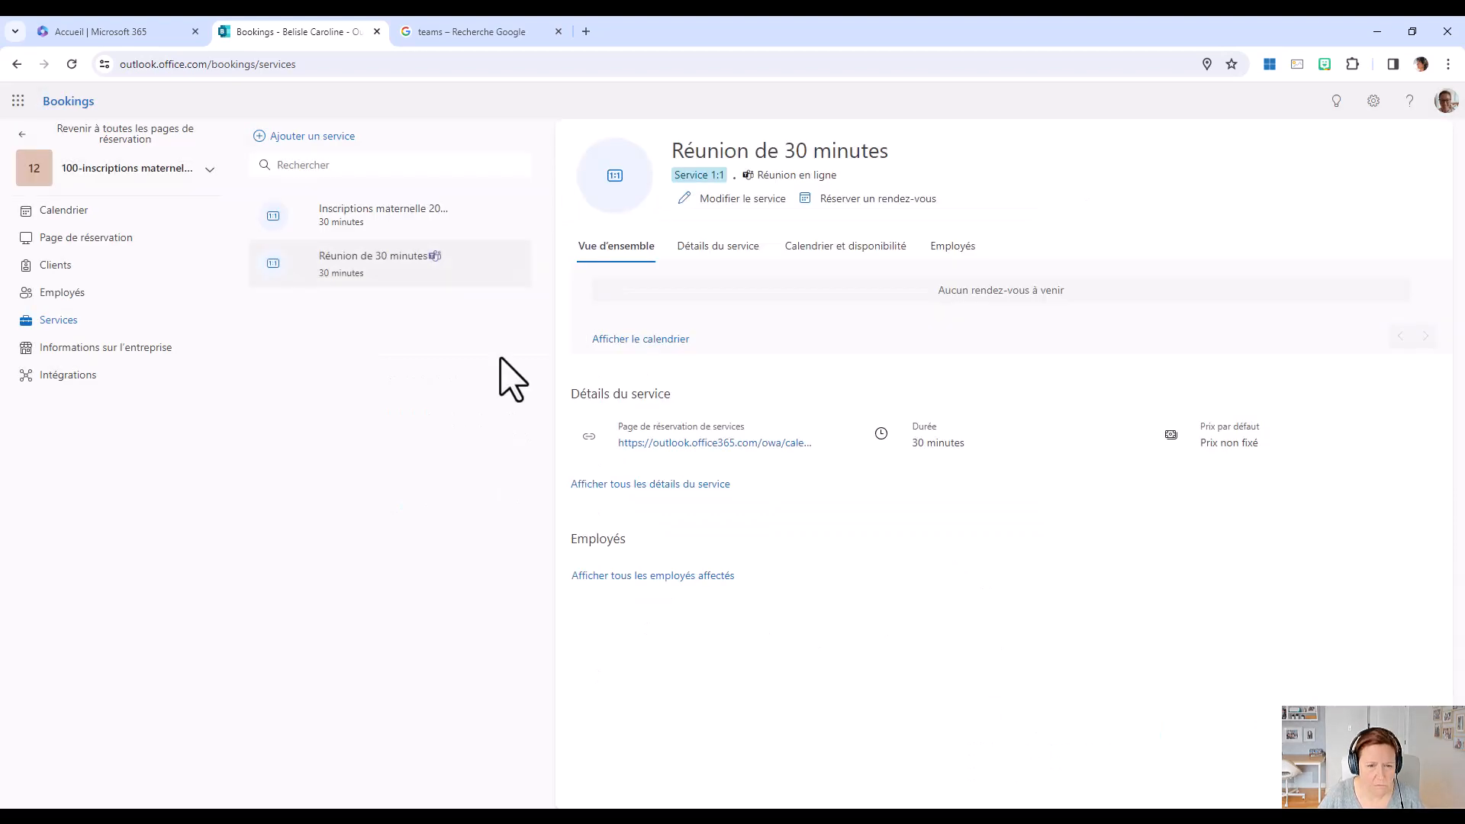
Edit the scheduling policy of the "Inscriptions maternelle 2024-2025" service, using 30-minute time intervals and a minimum lead time of 24 h.
click(351, 226)
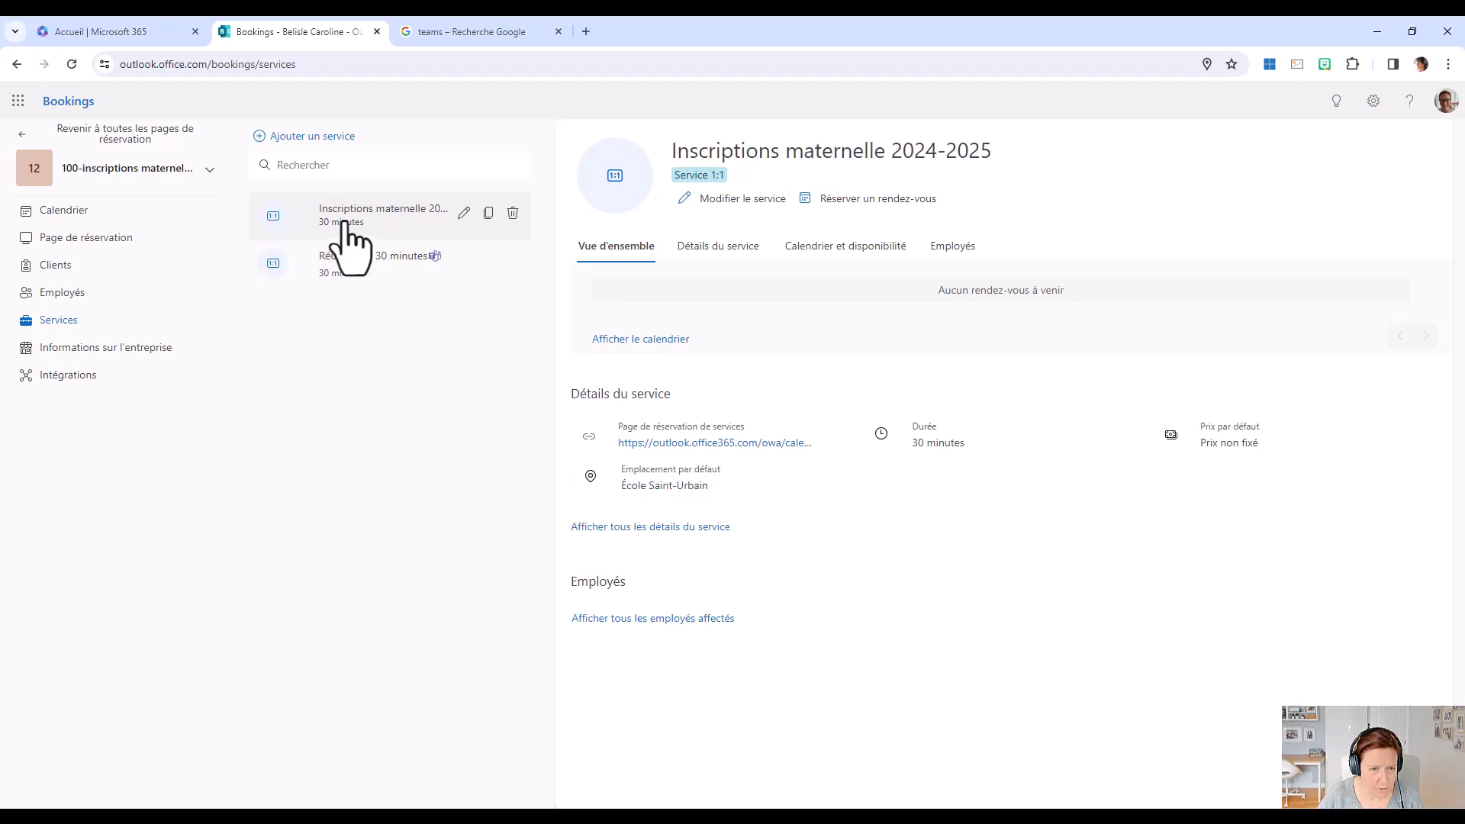
click(737, 199)
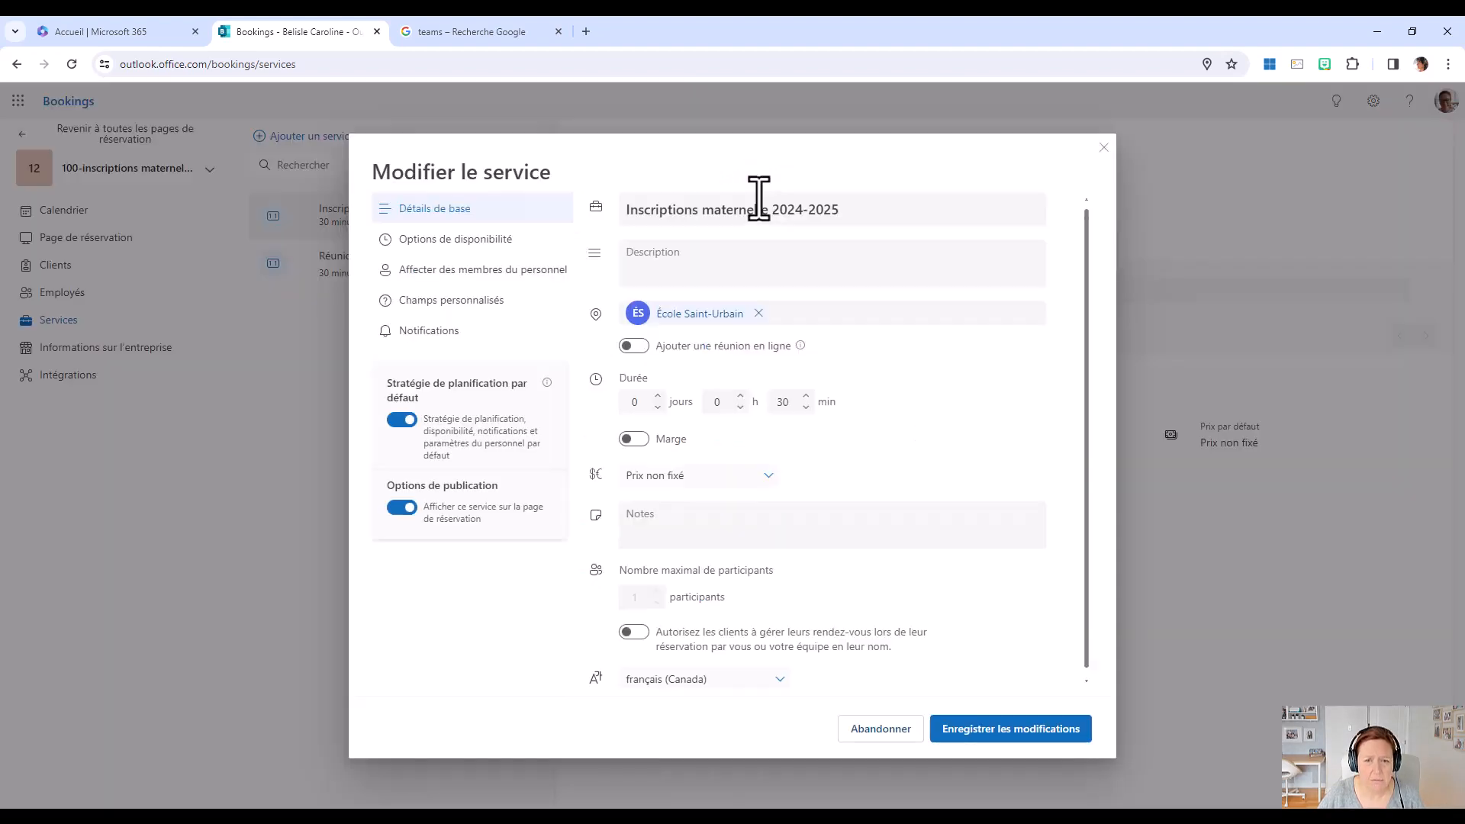
click(458, 241)
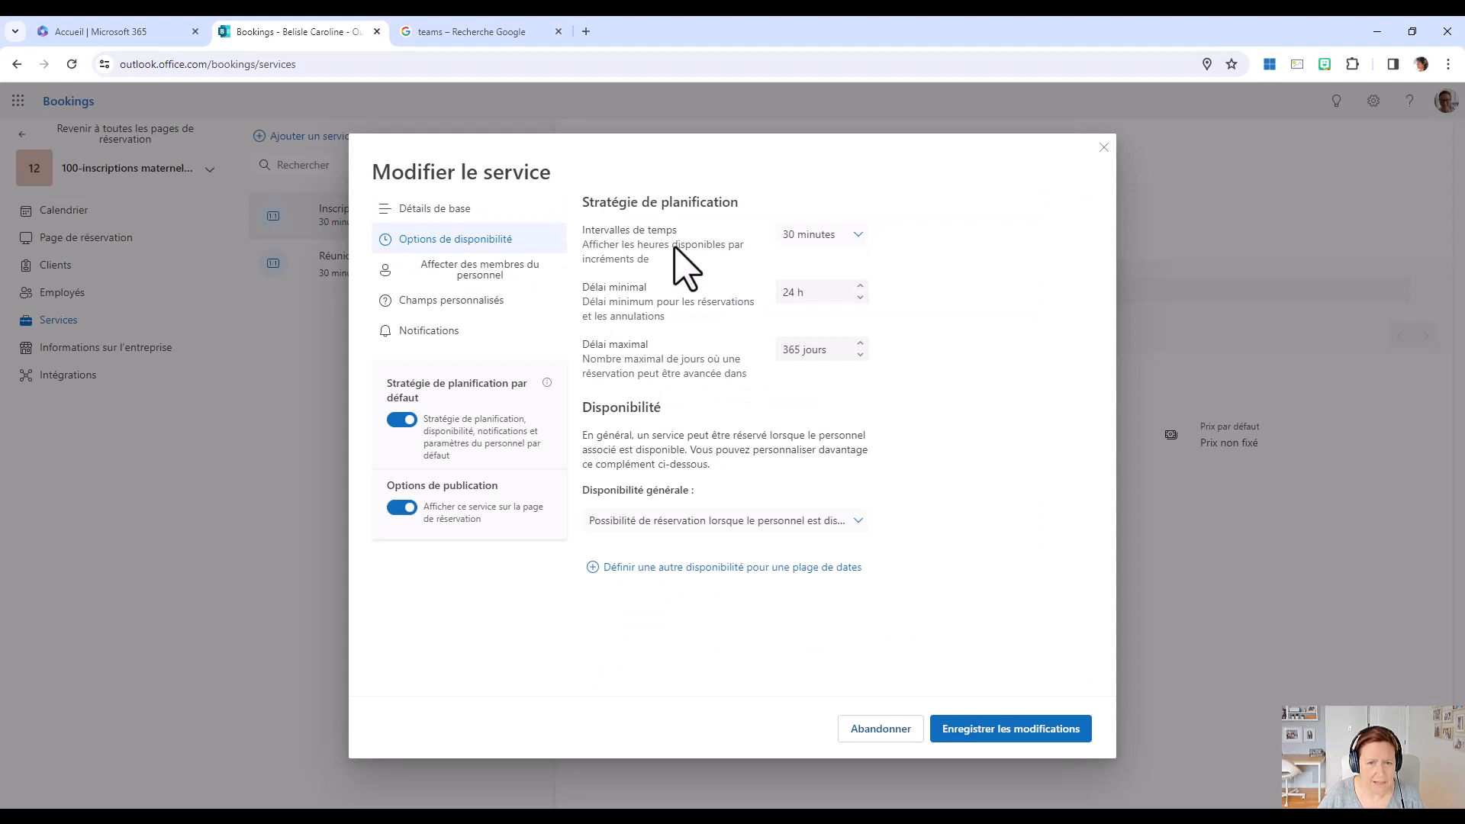
click(859, 238)
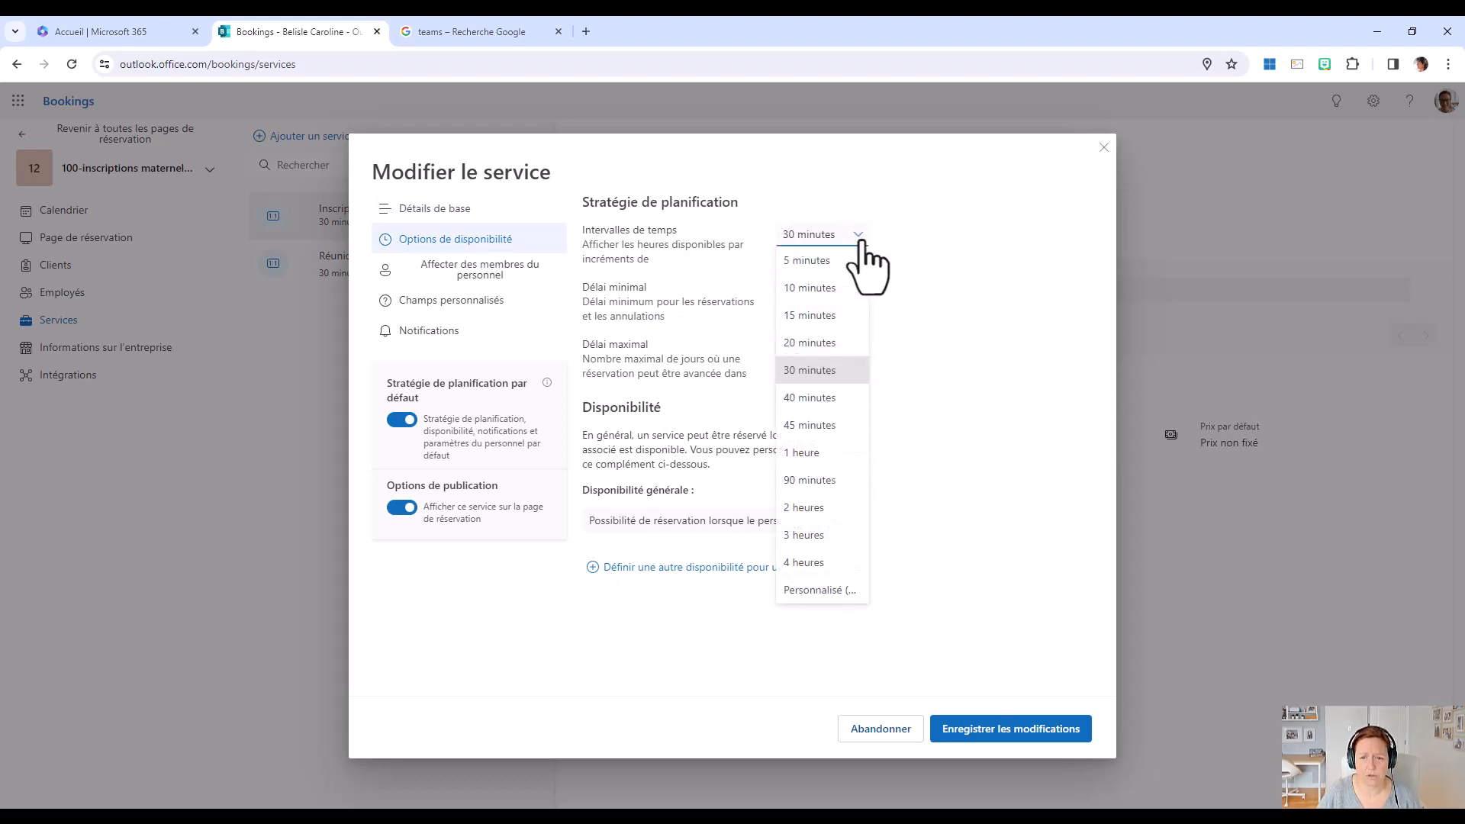
click(815, 374)
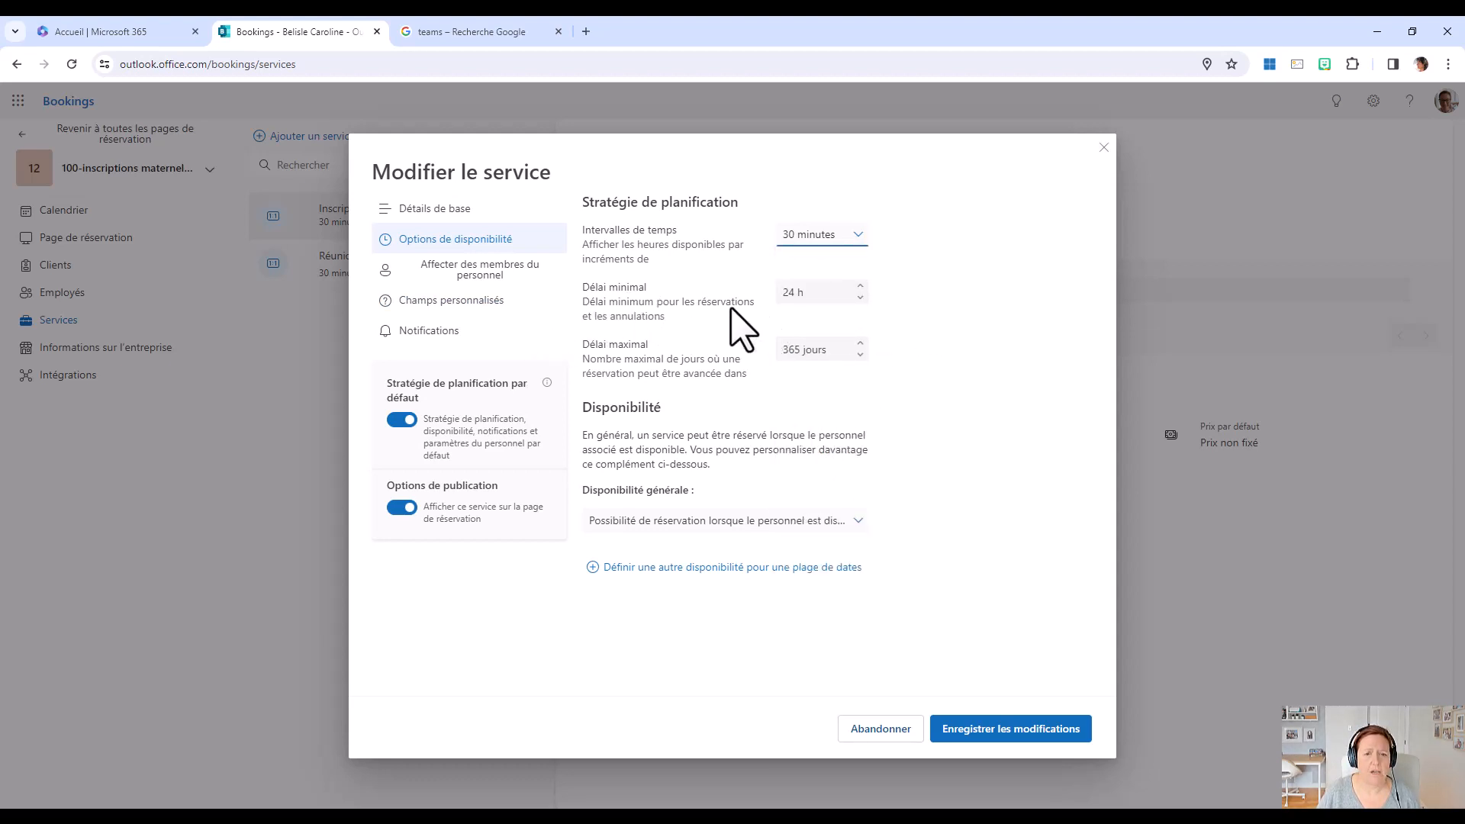
click(788, 296)
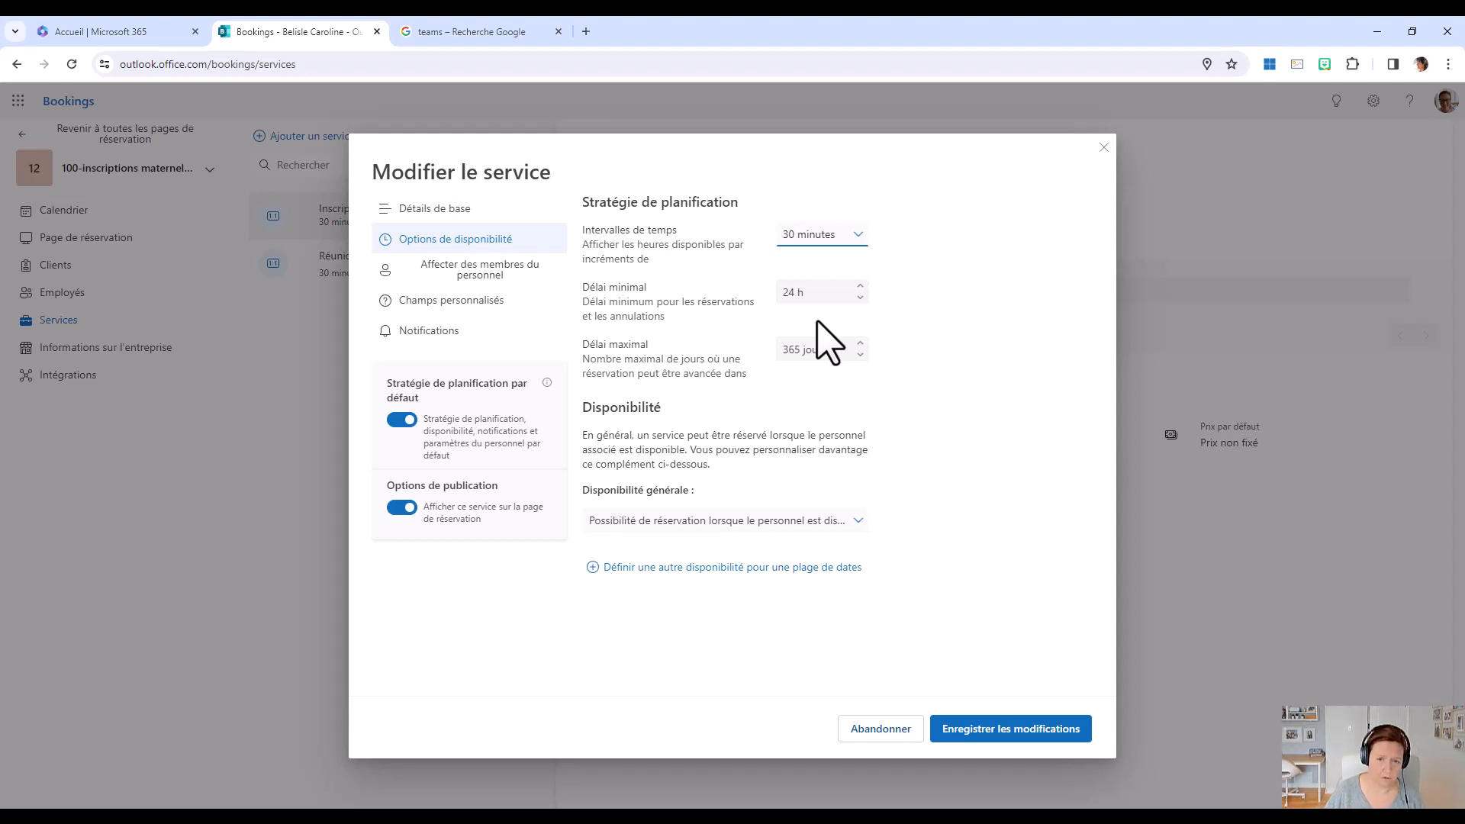
click(860, 297)
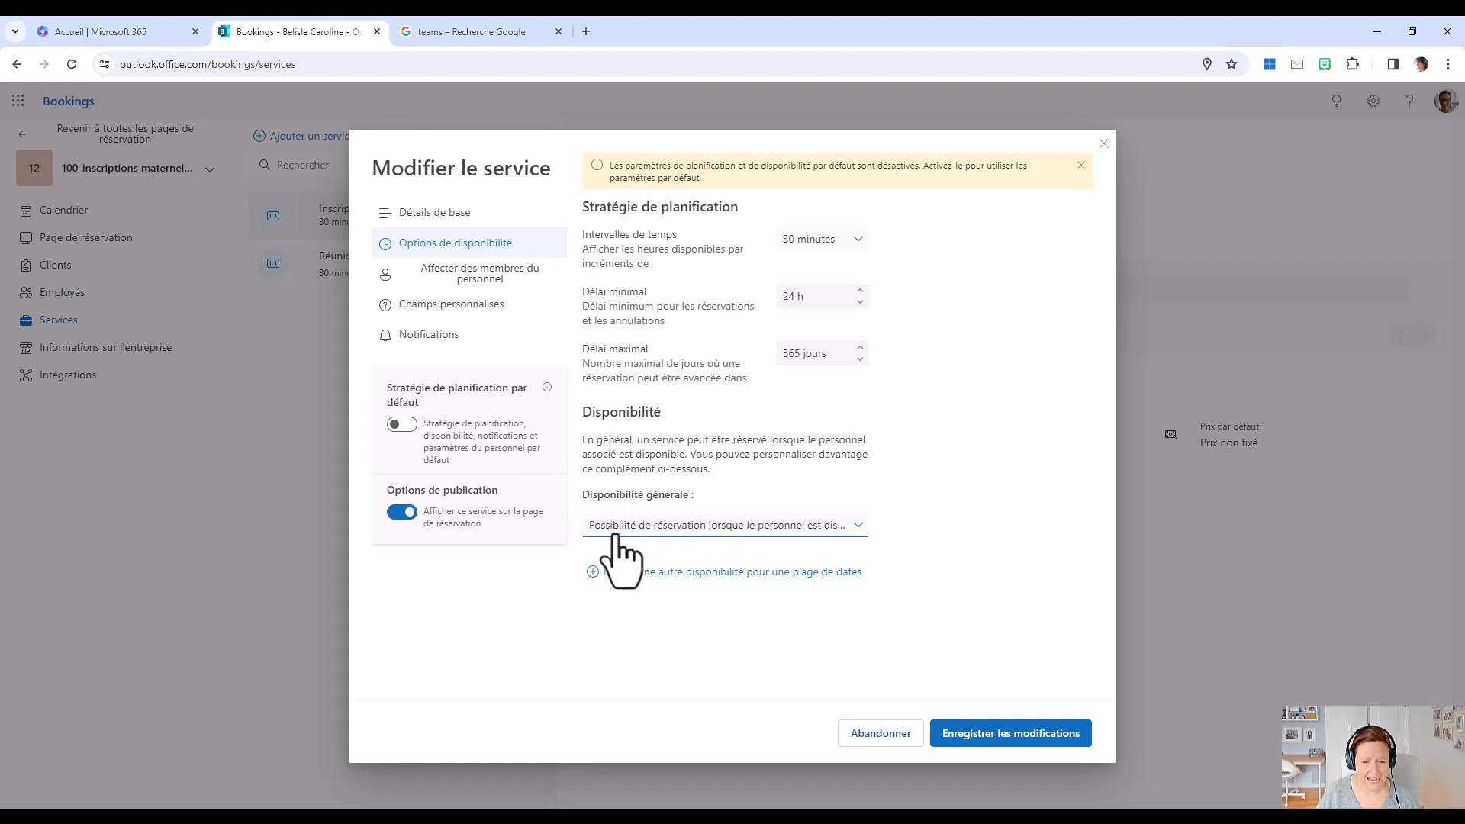
Set the service's general availability to "Pas de réservation possible" and add a separate availability date range from 5 to 16 February 2024.
click(859, 528)
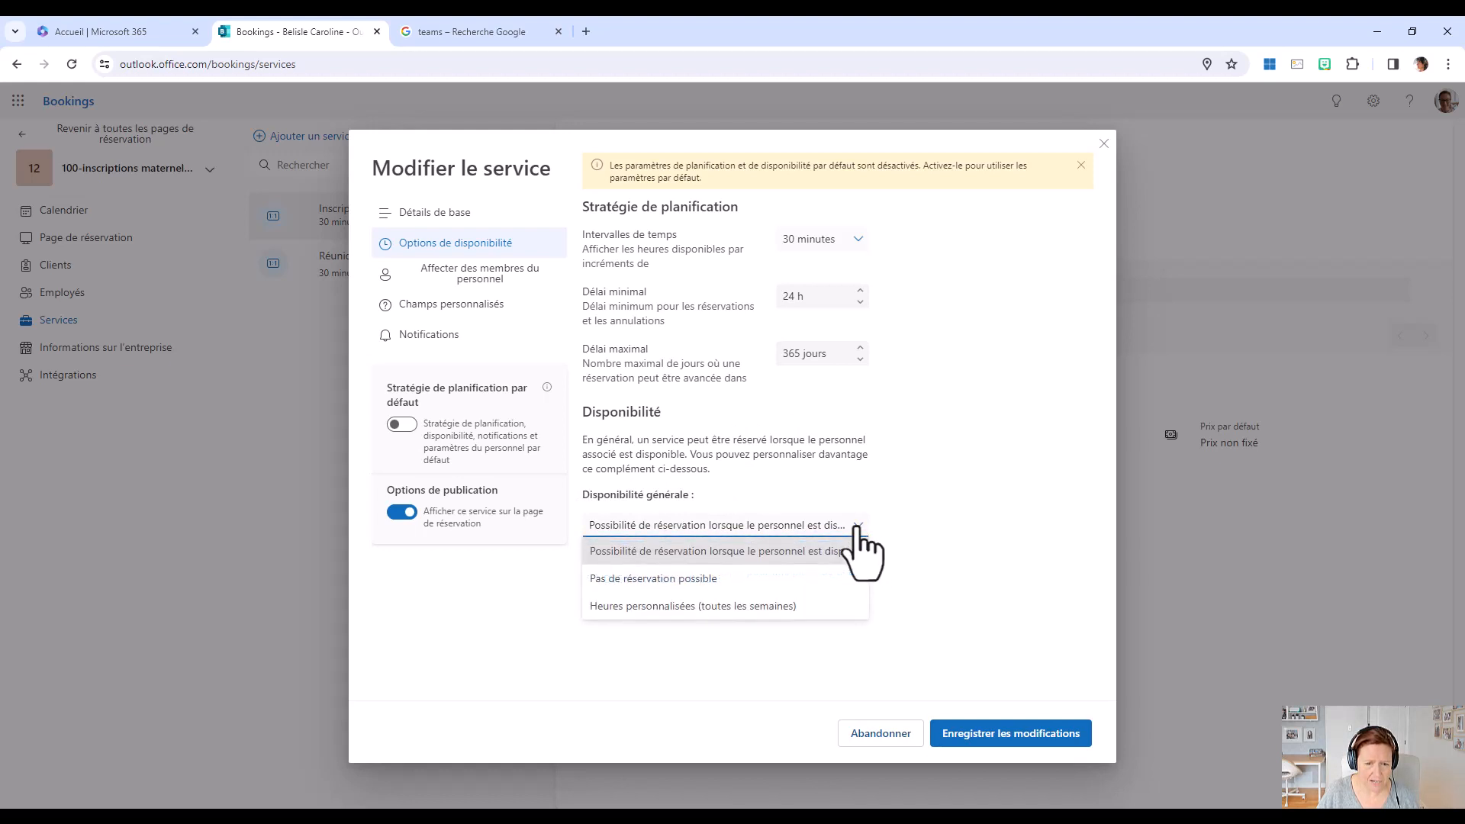
click(709, 579)
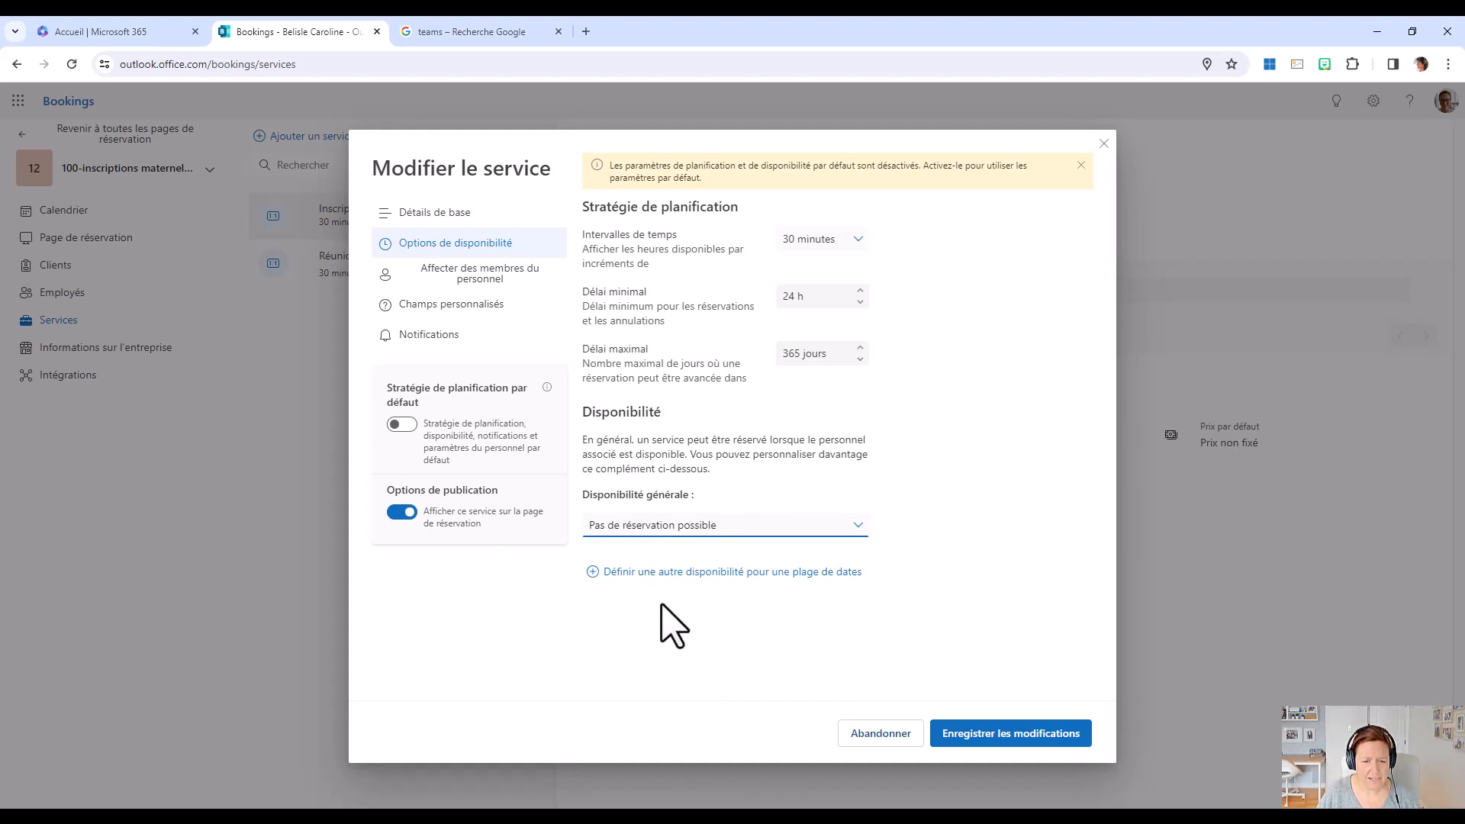
click(749, 577)
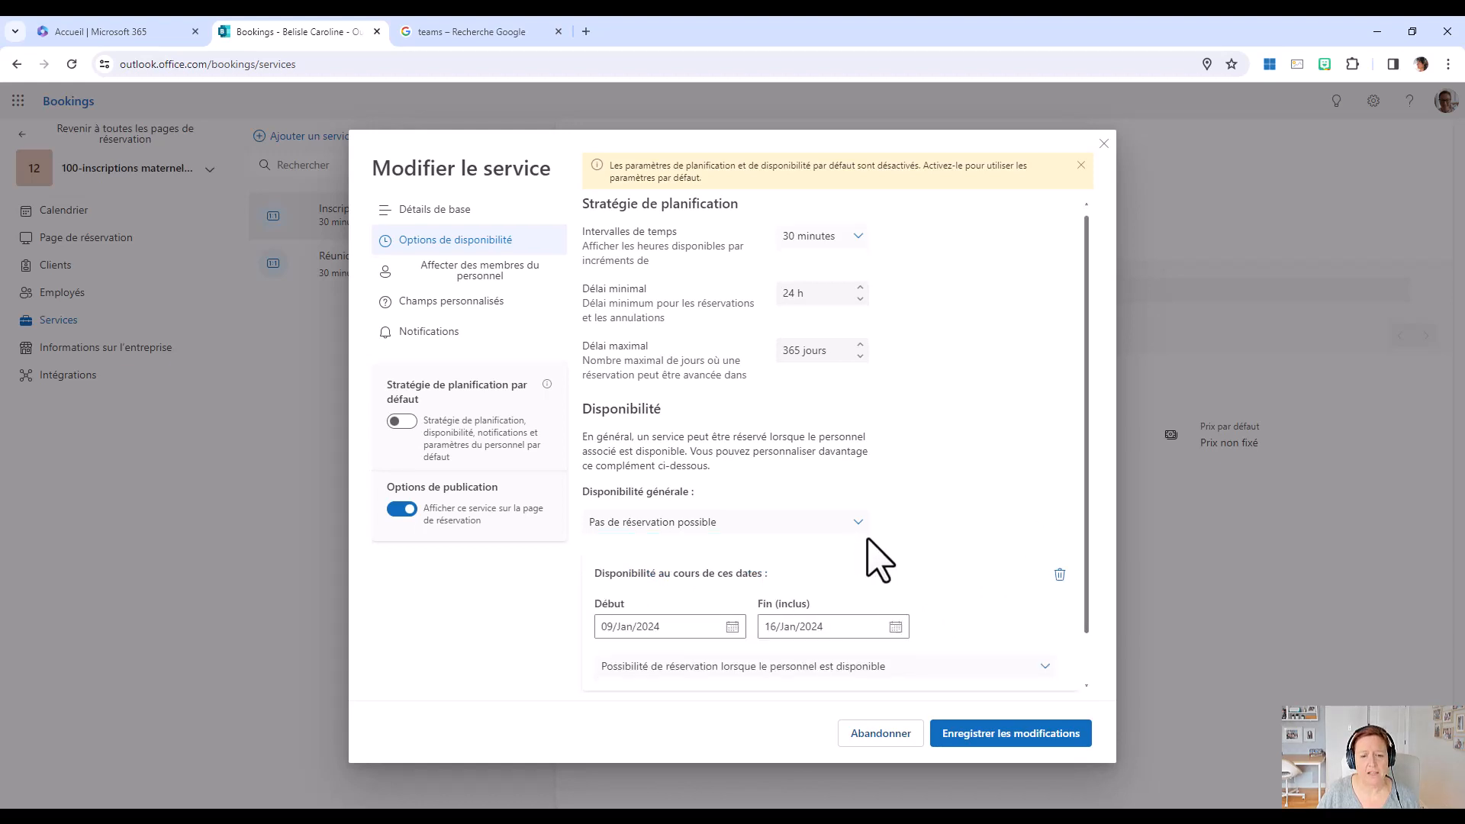
scroll(878, 561, down, 1)
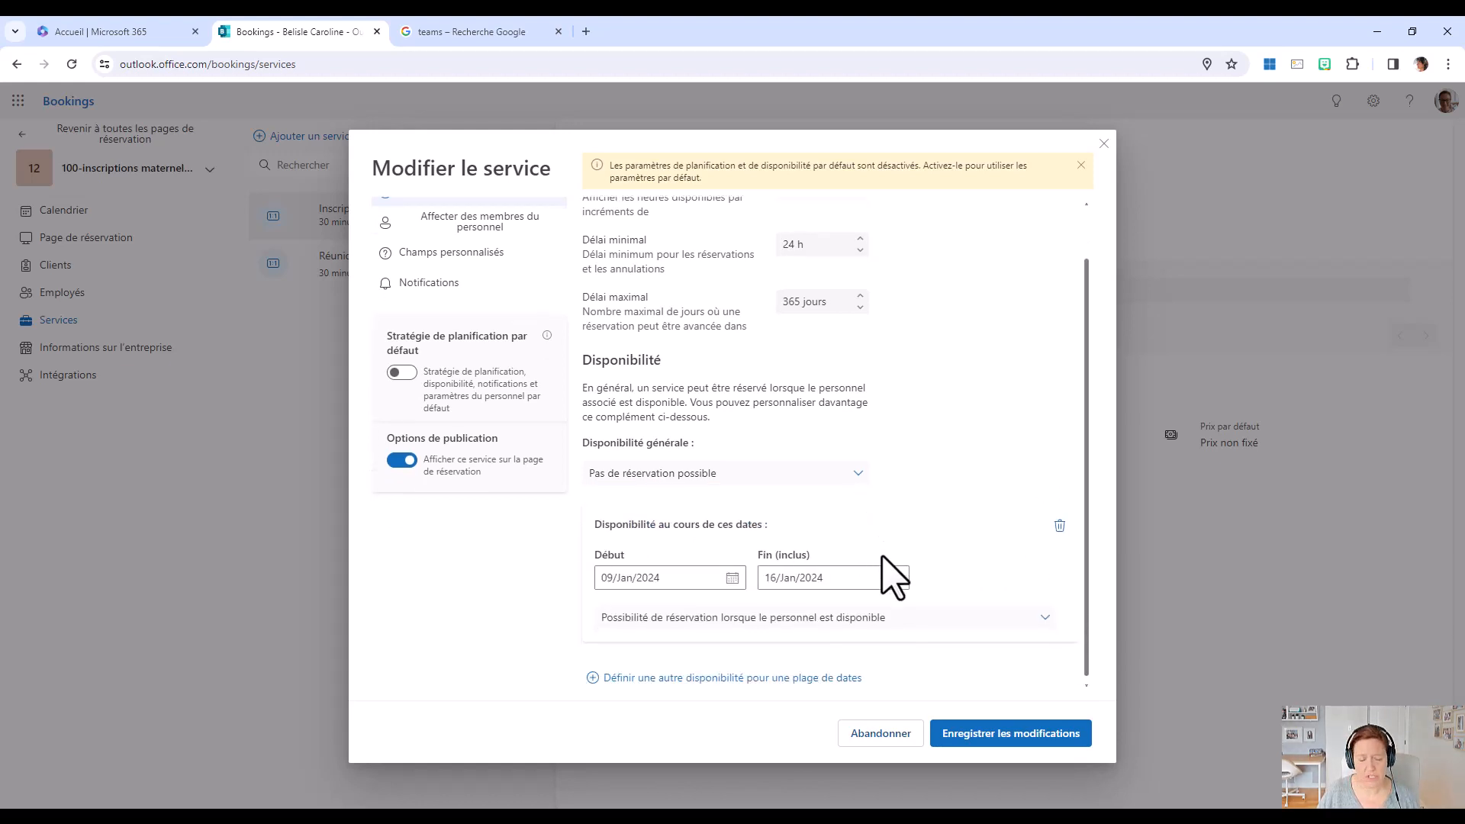
click(733, 579)
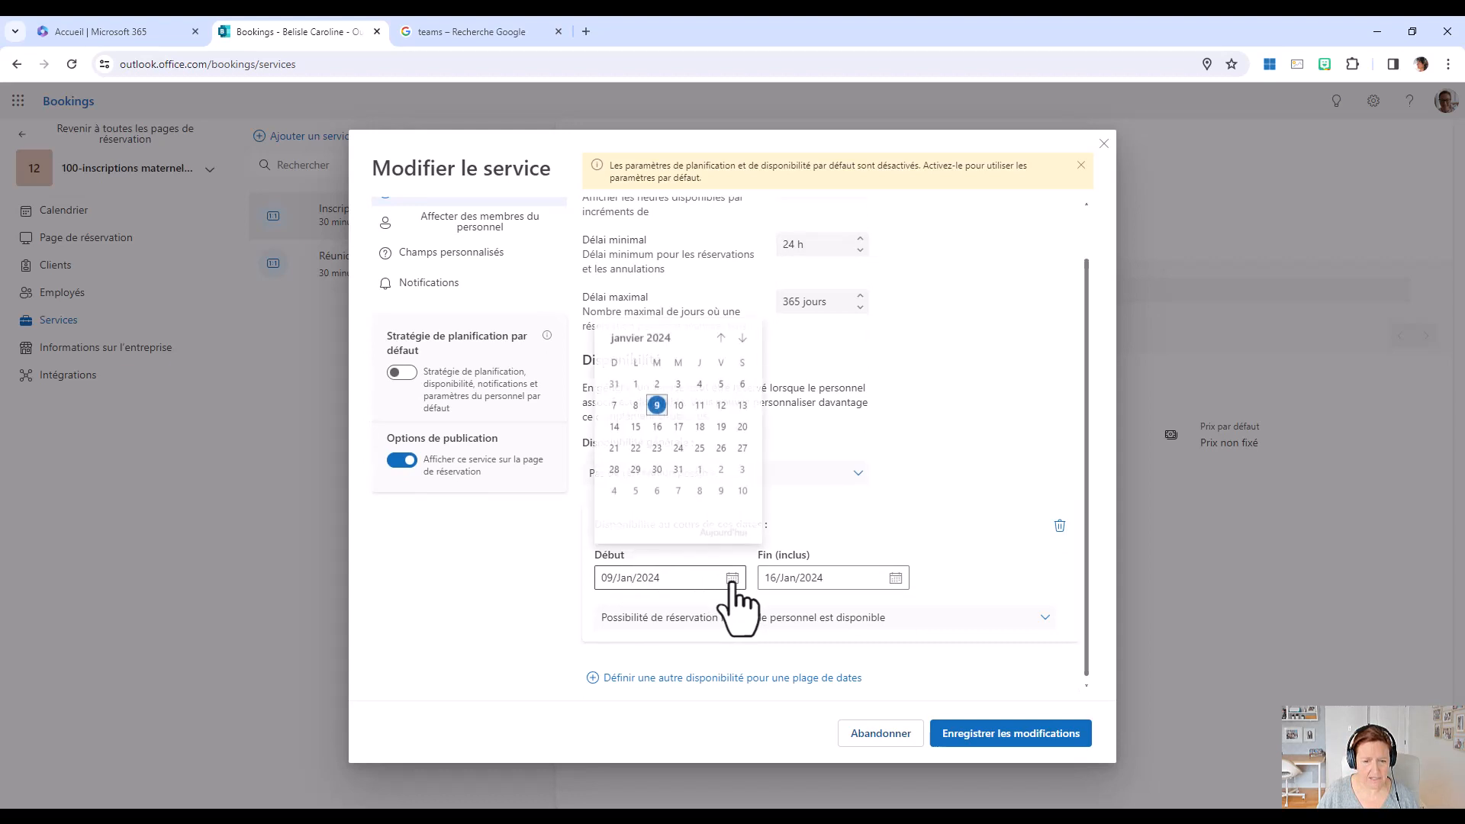
click(740, 339)
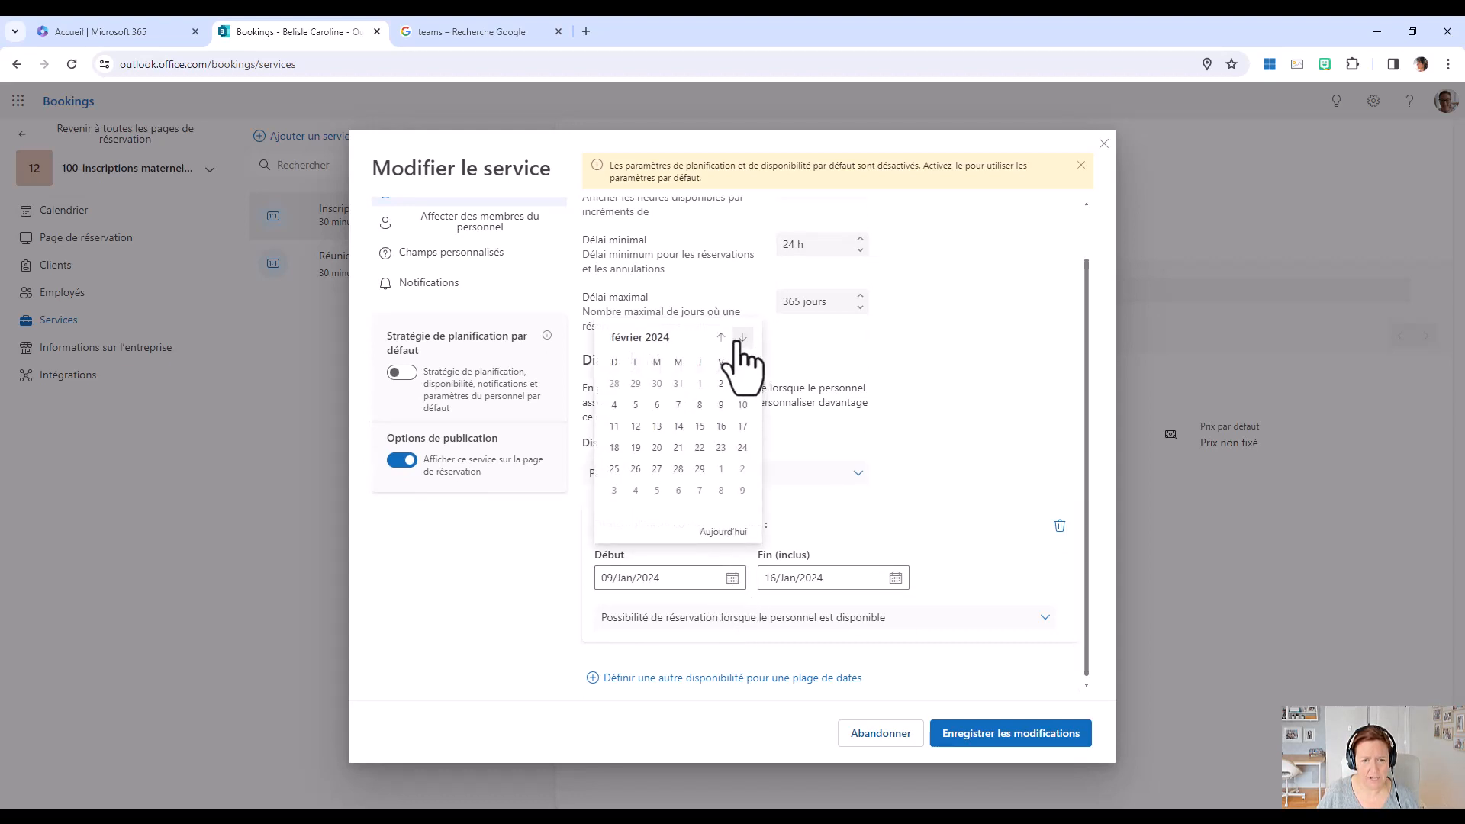
click(636, 404)
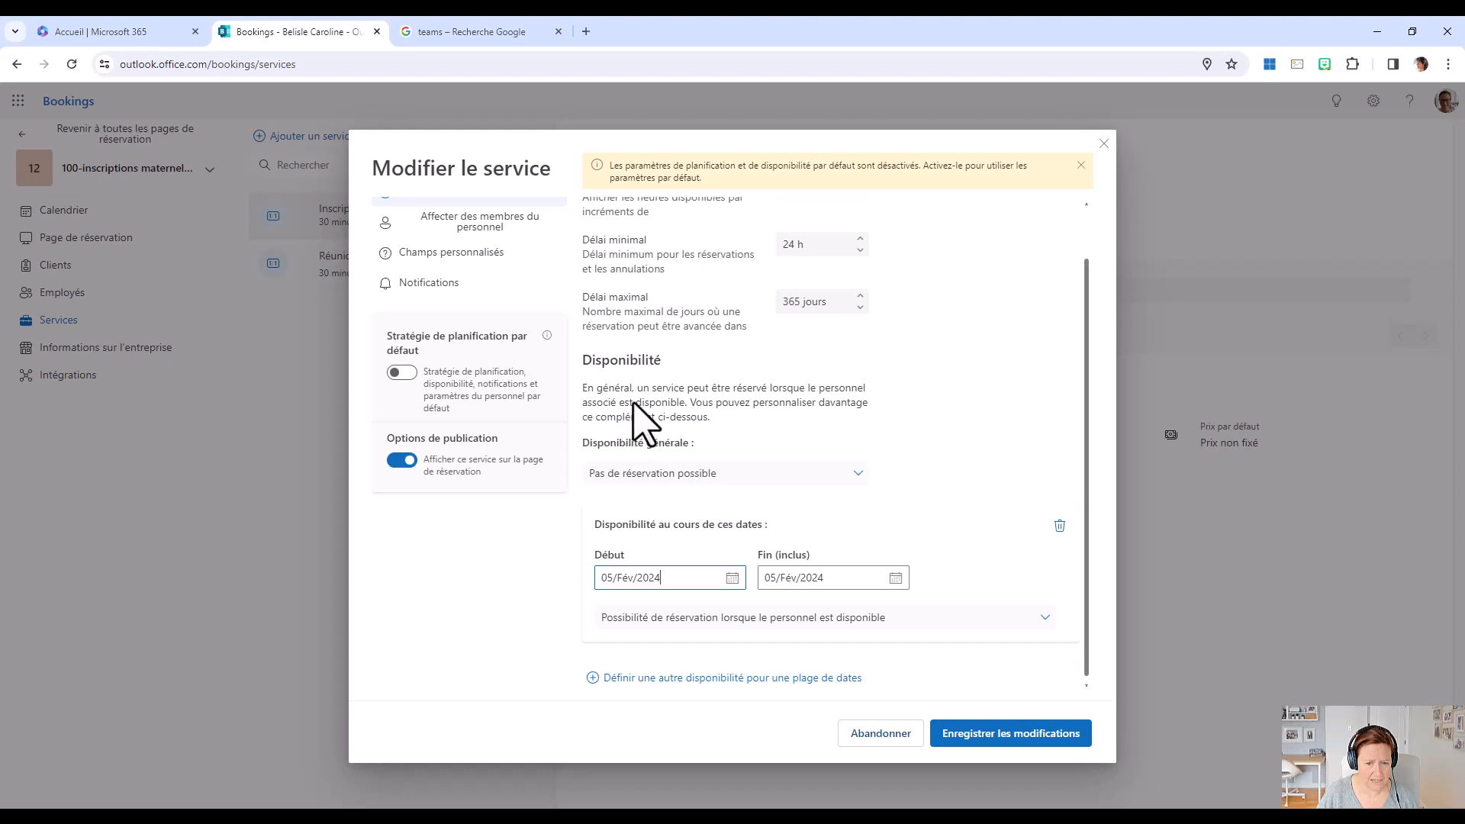
click(896, 577)
click(885, 698)
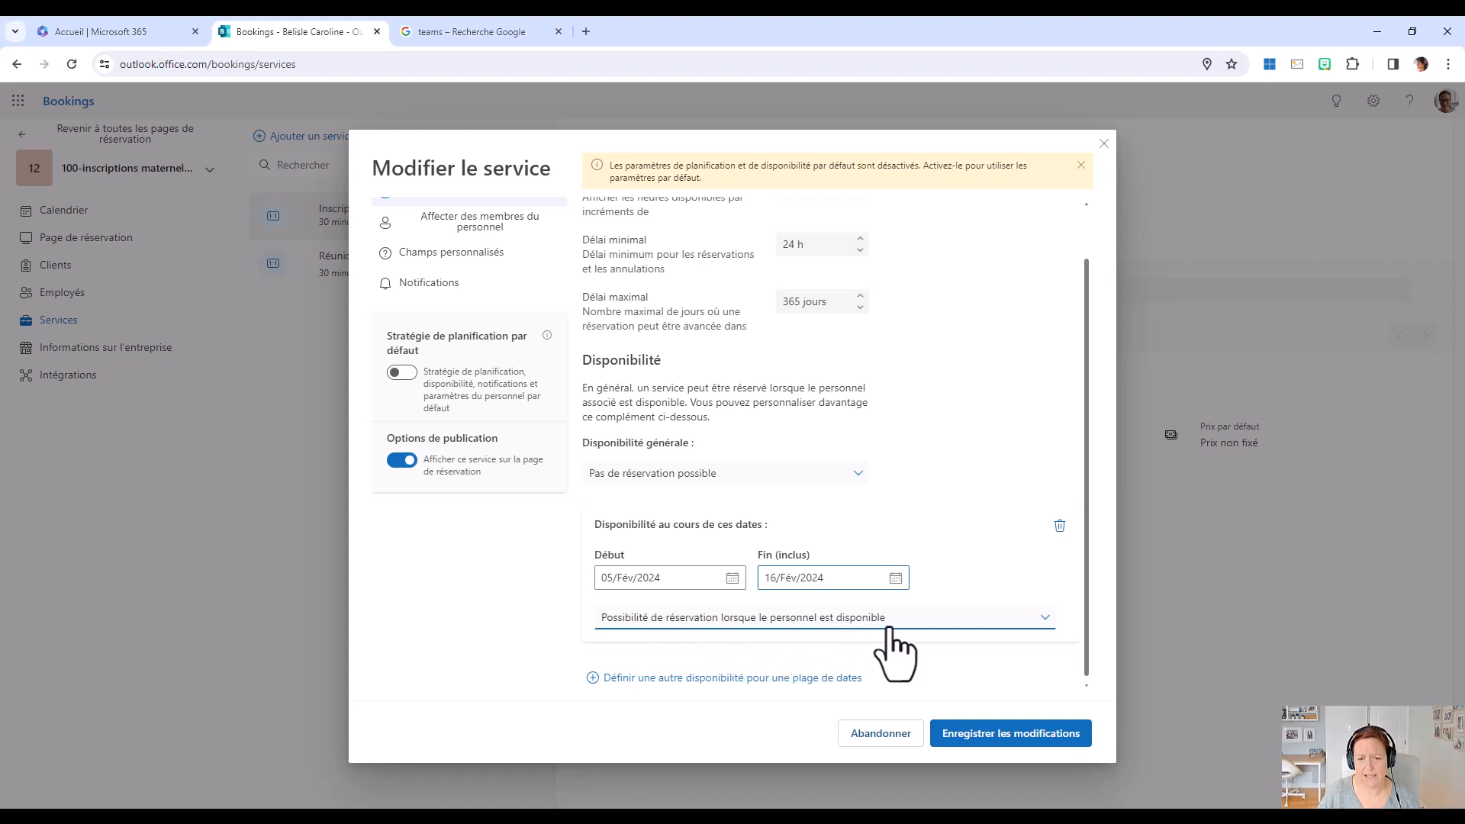
Apply "Heures personnalisées (toutes les semaines)" to the February date range and set Monday's hours to 08:00–11:30.
click(1043, 619)
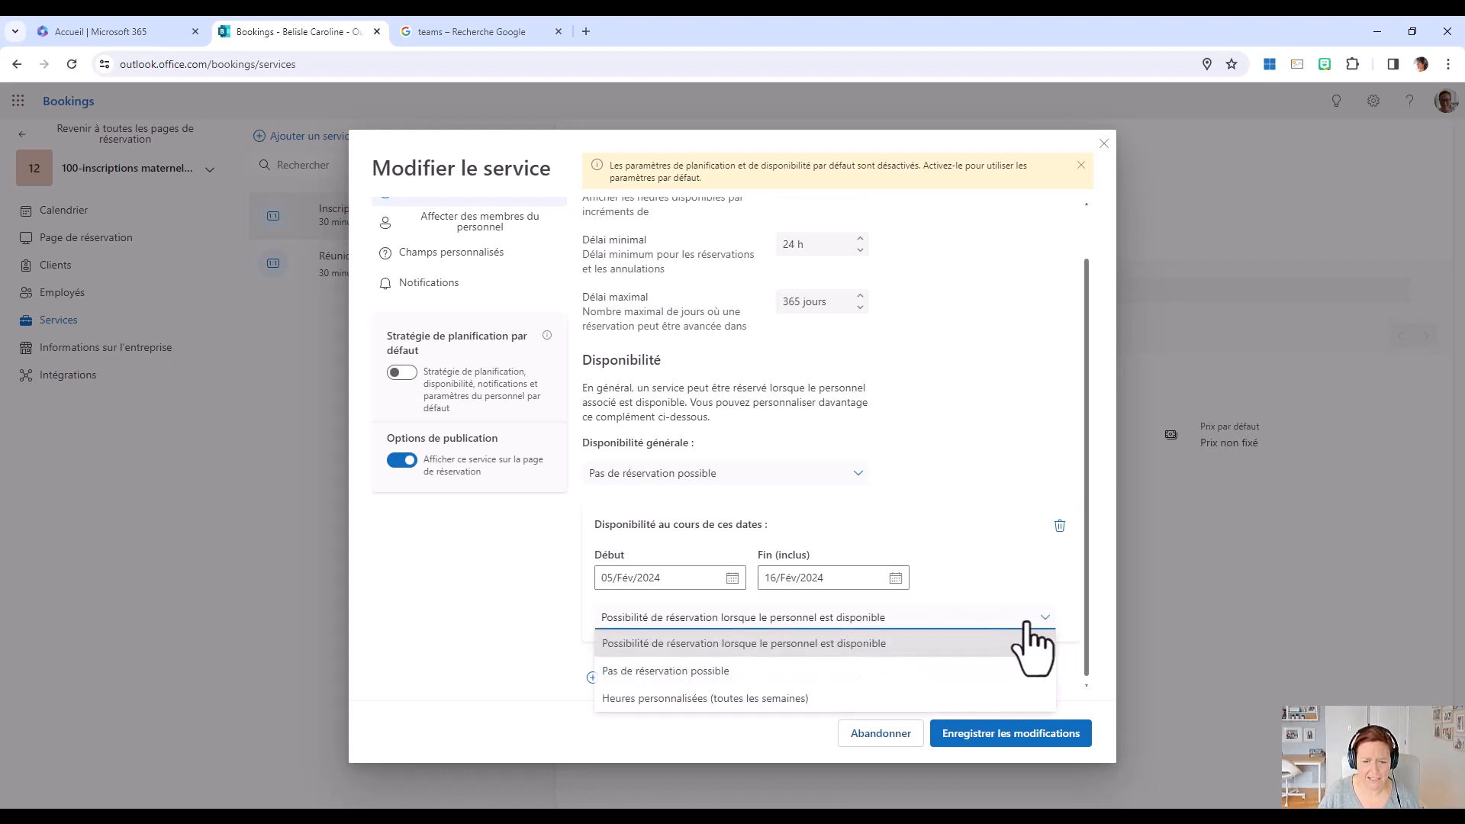
click(707, 699)
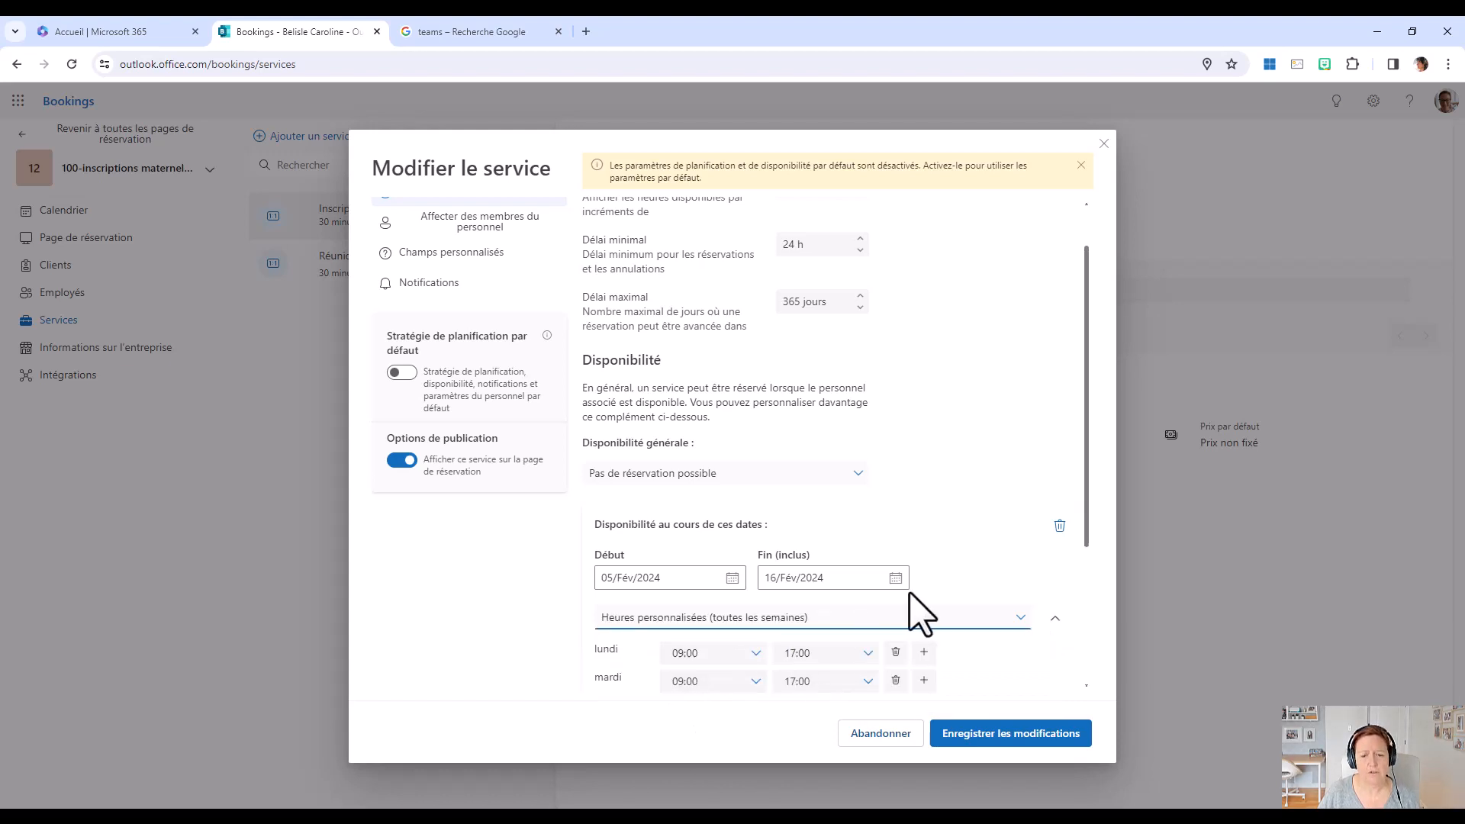
scroll(912, 610, down, 3)
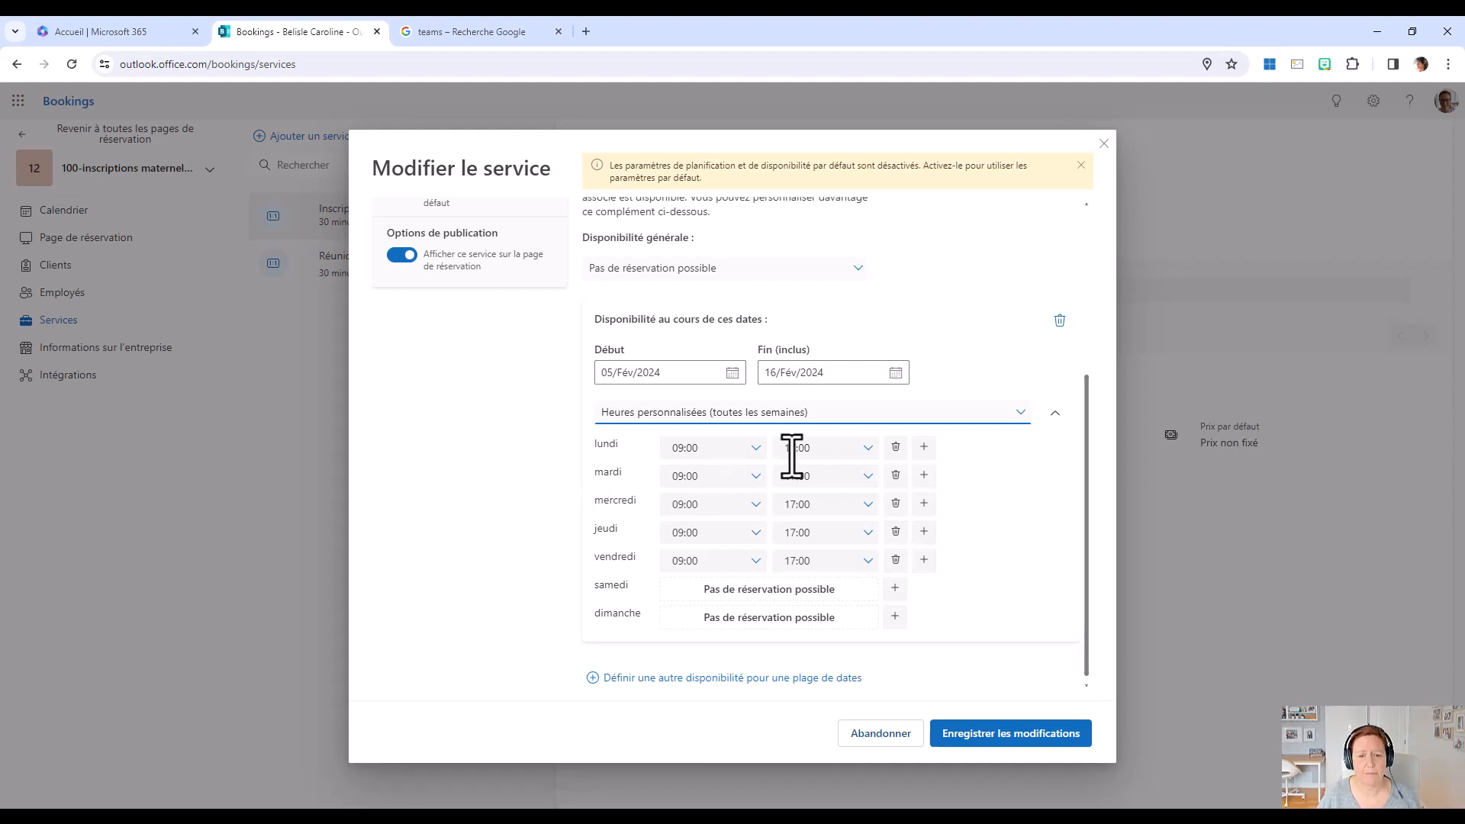
click(756, 450)
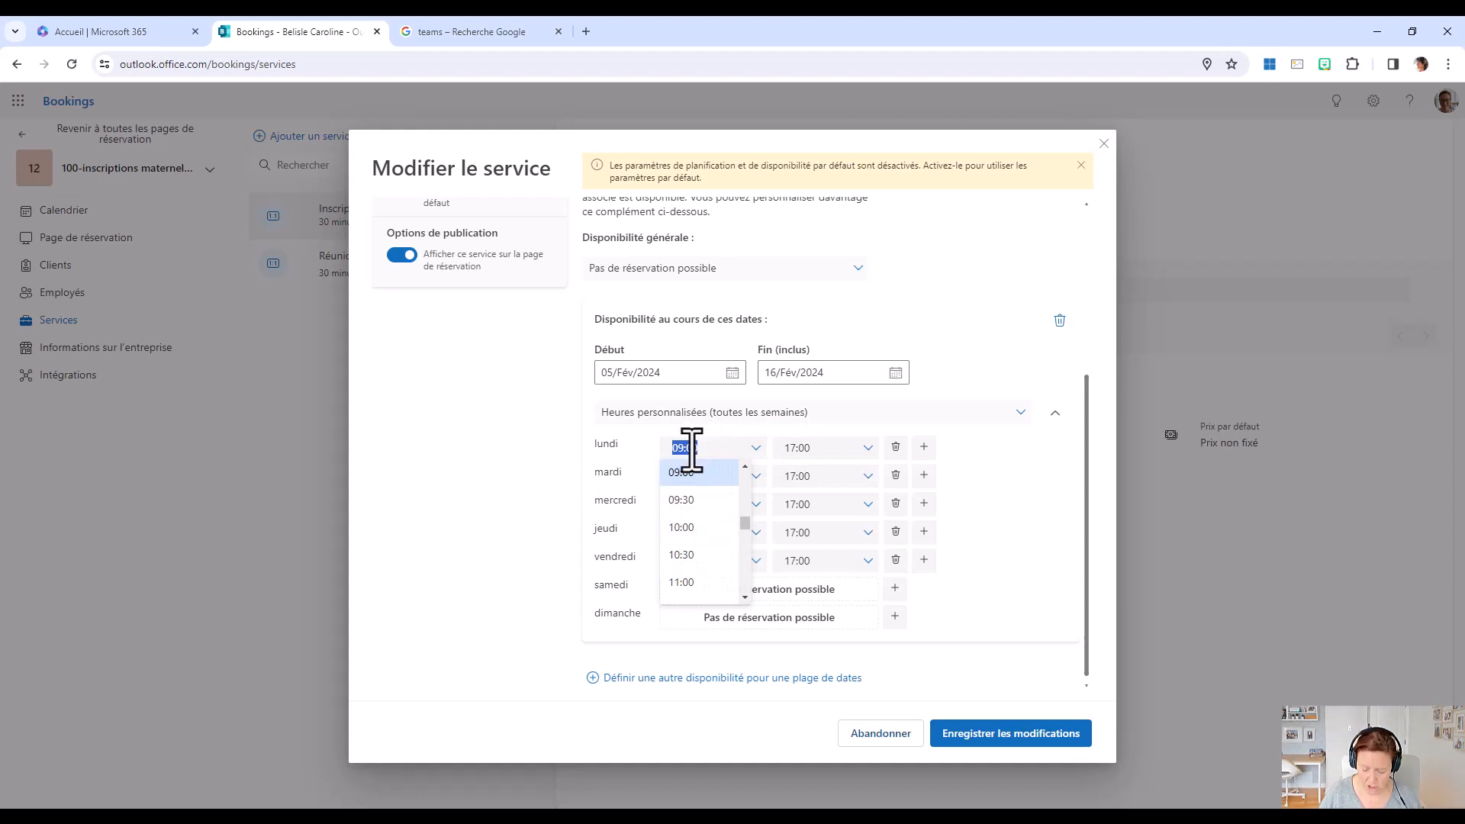
text(8)
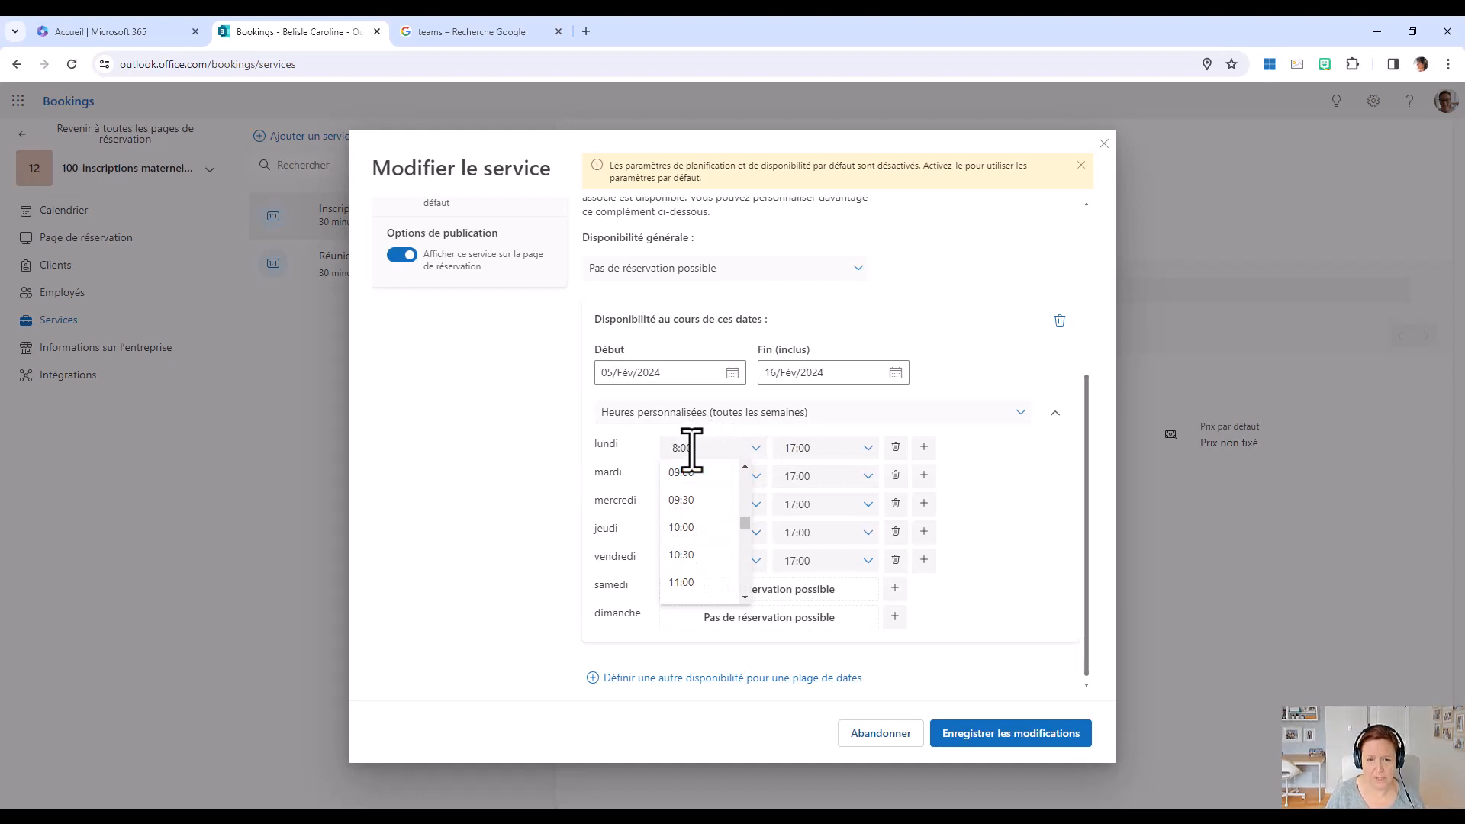
click(818, 450)
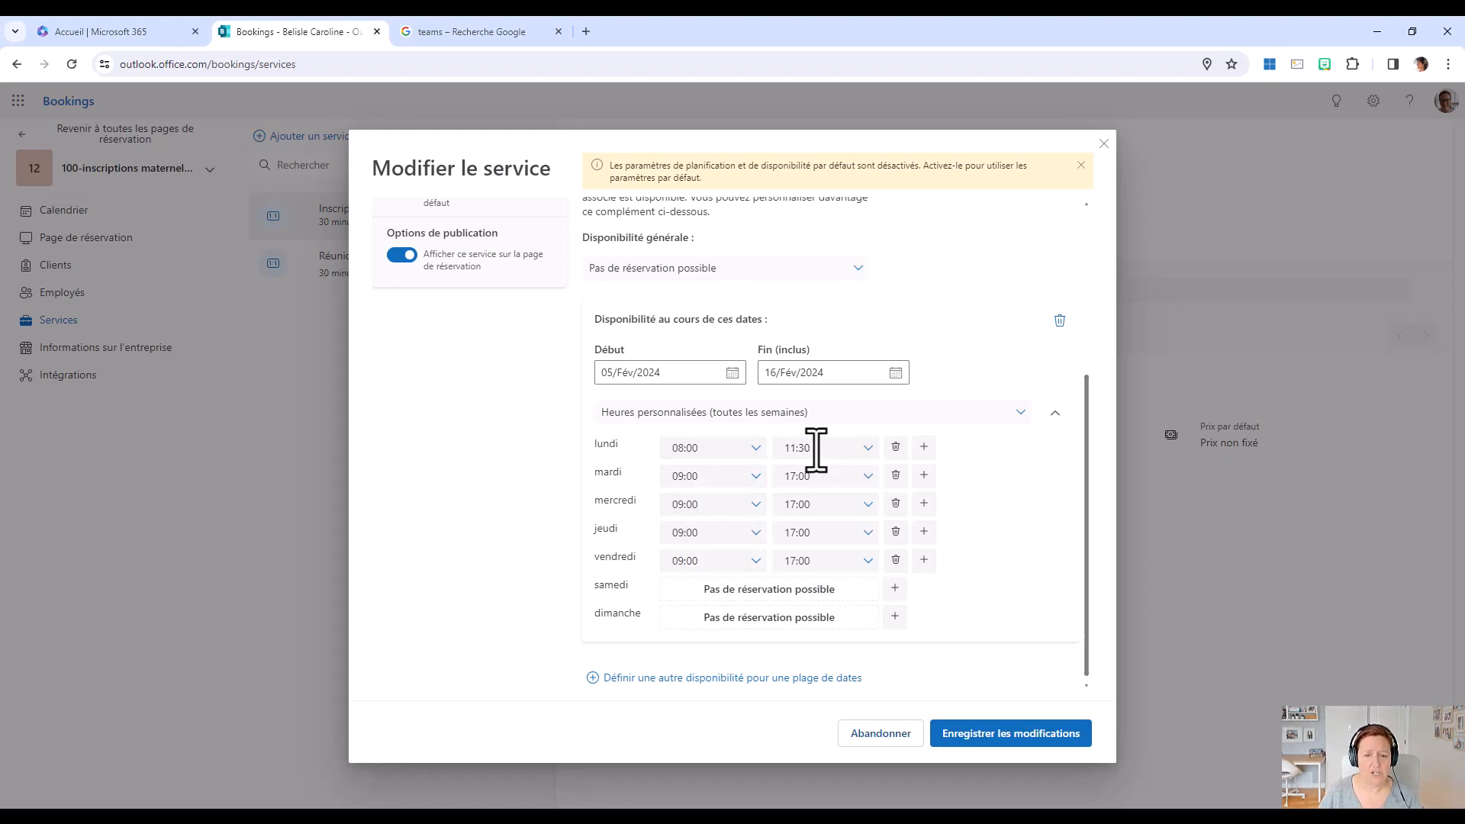
click(867, 449)
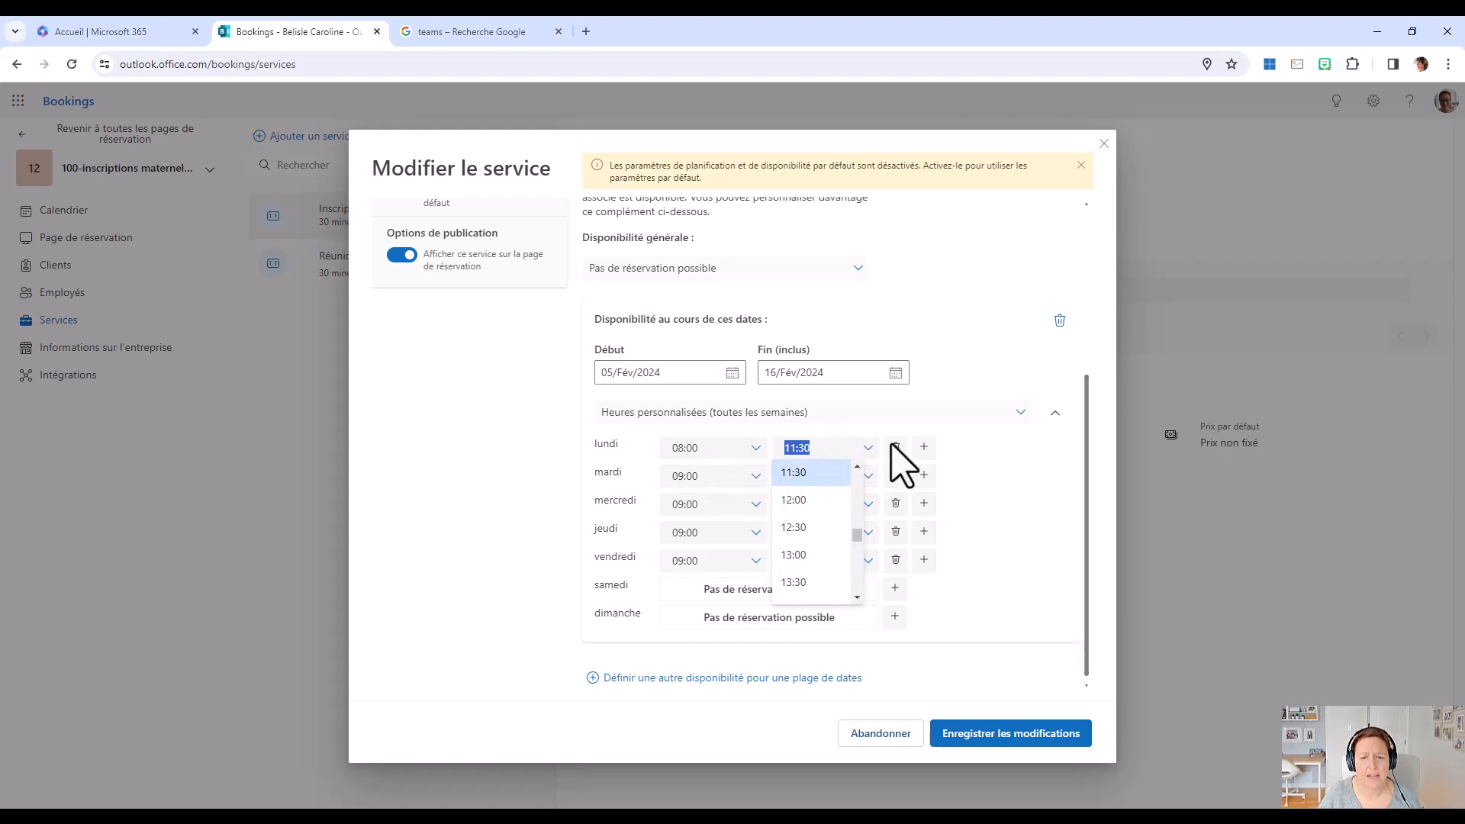
click(845, 451)
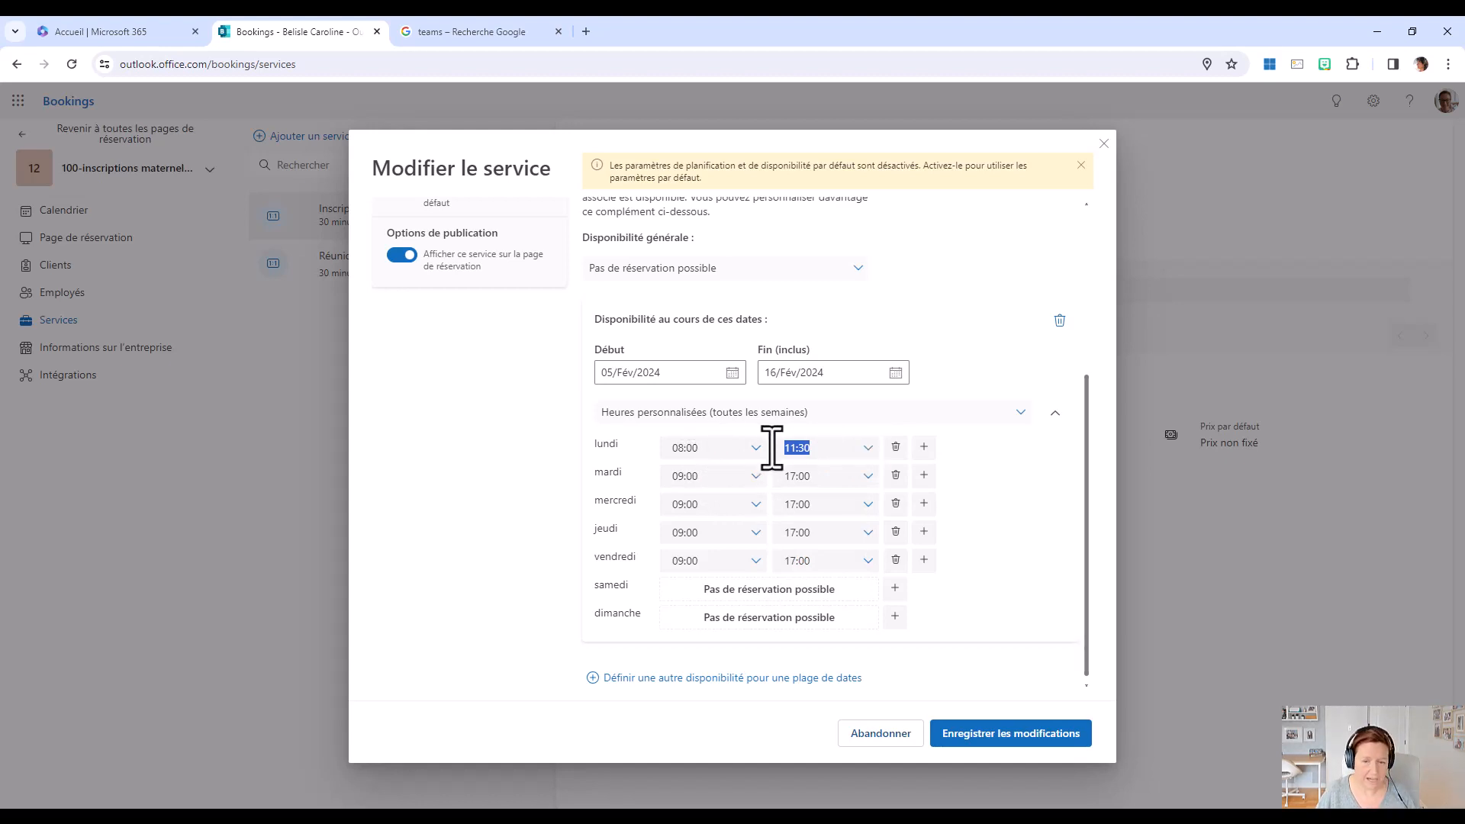
Add a second Monday time slot from 12:30 to 16:00 to the February date range.
click(924, 447)
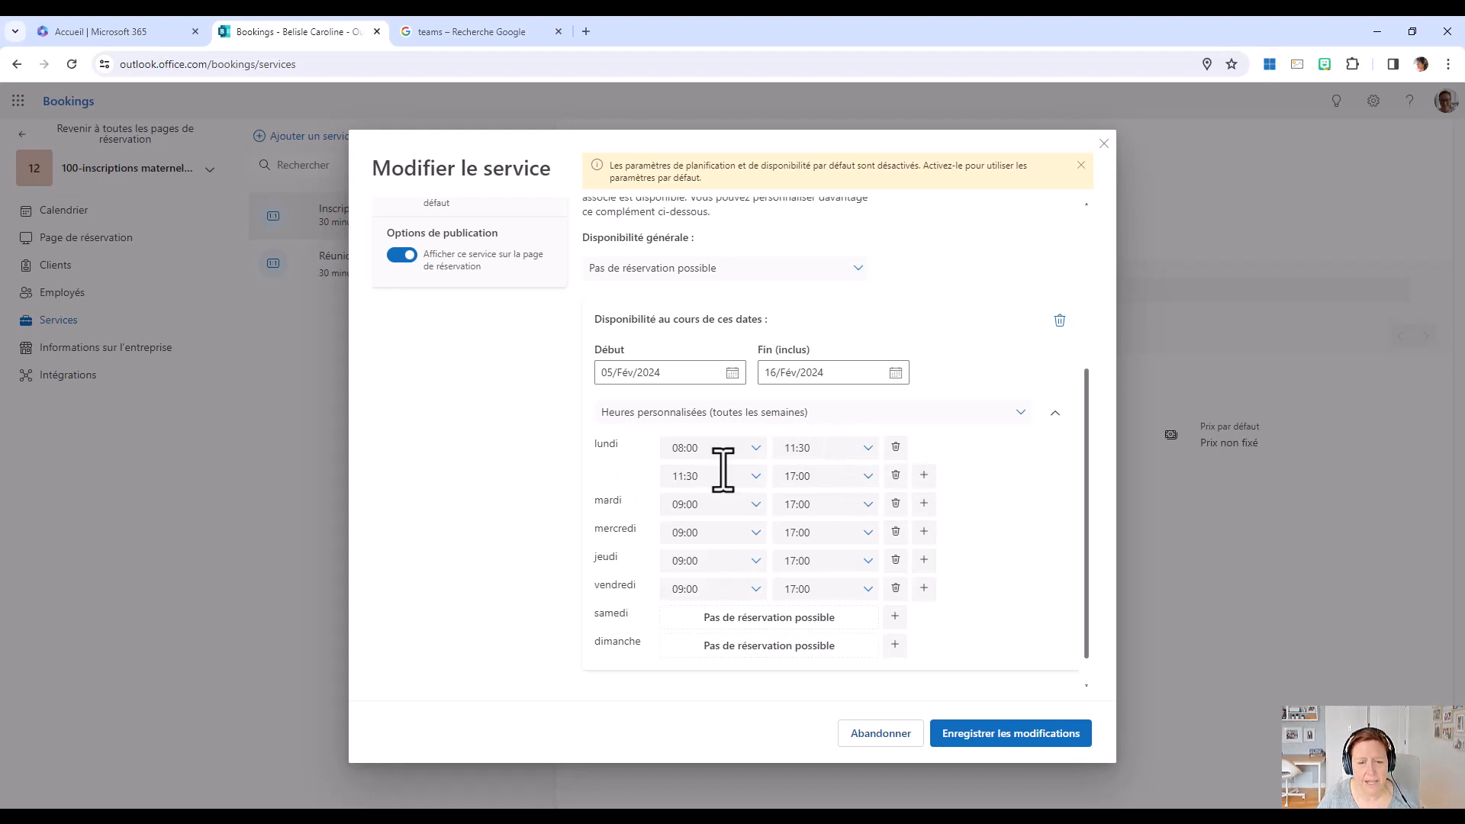
click(756, 477)
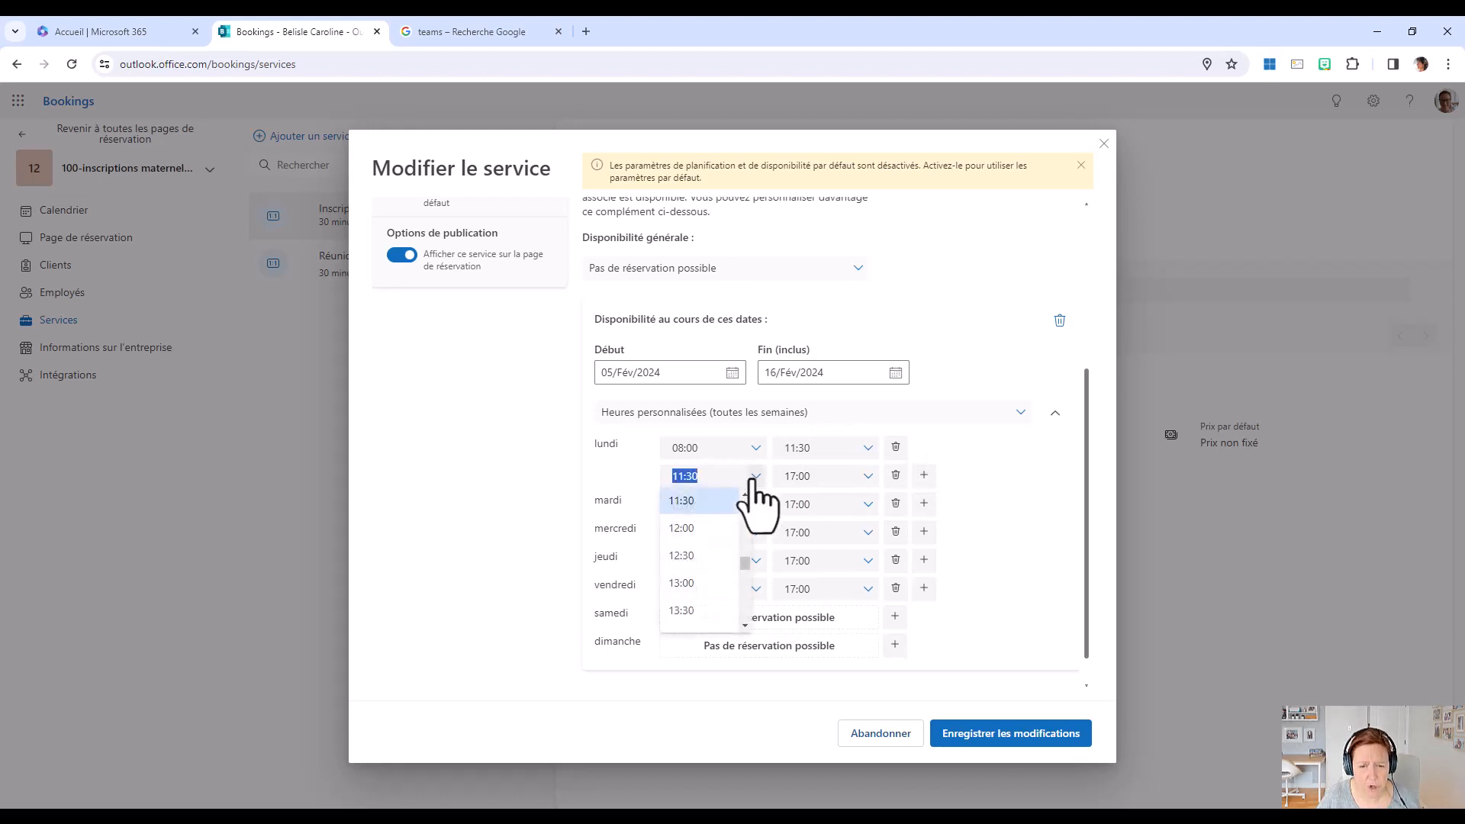
click(714, 555)
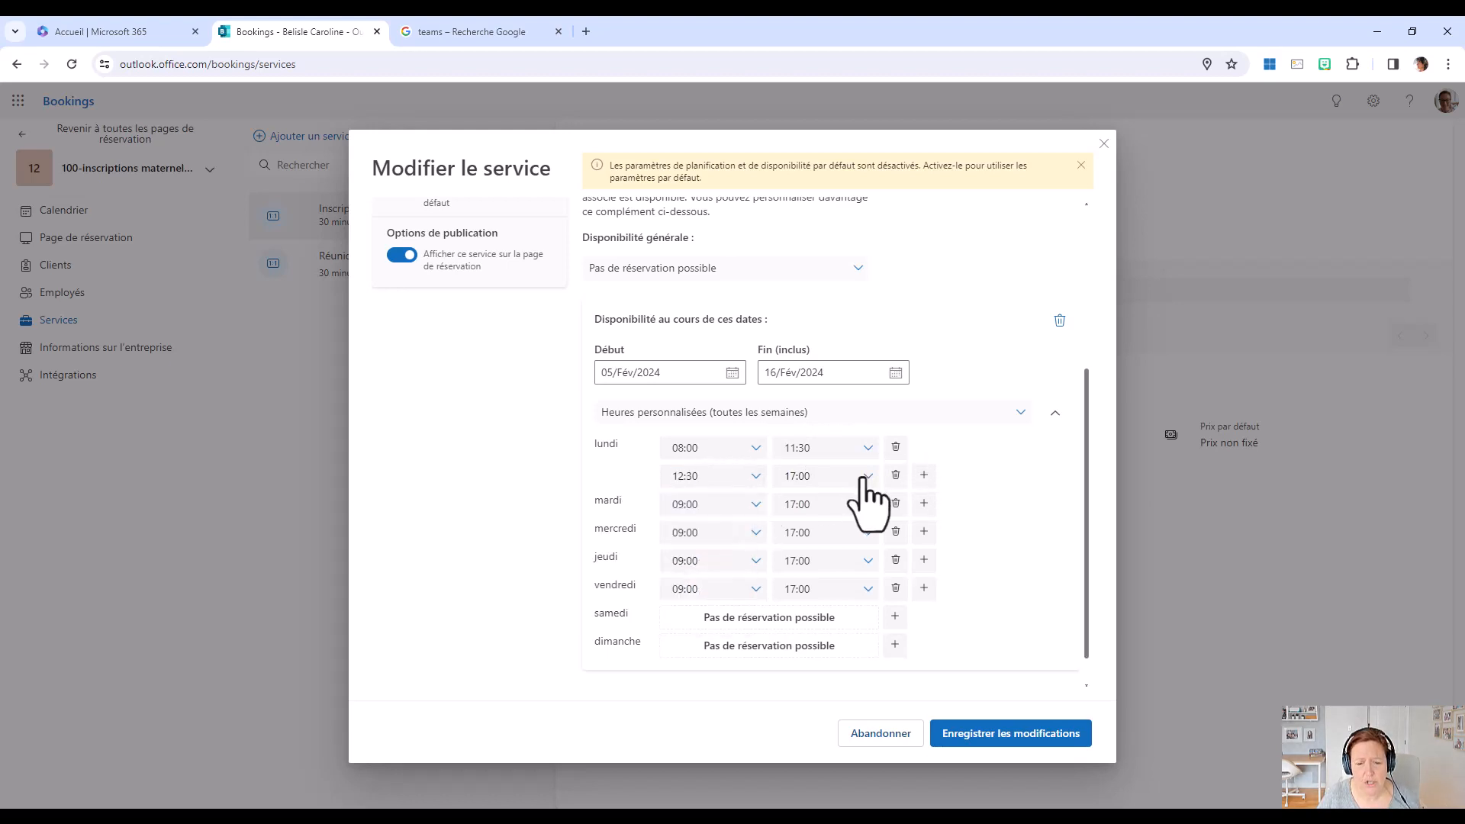
click(863, 477)
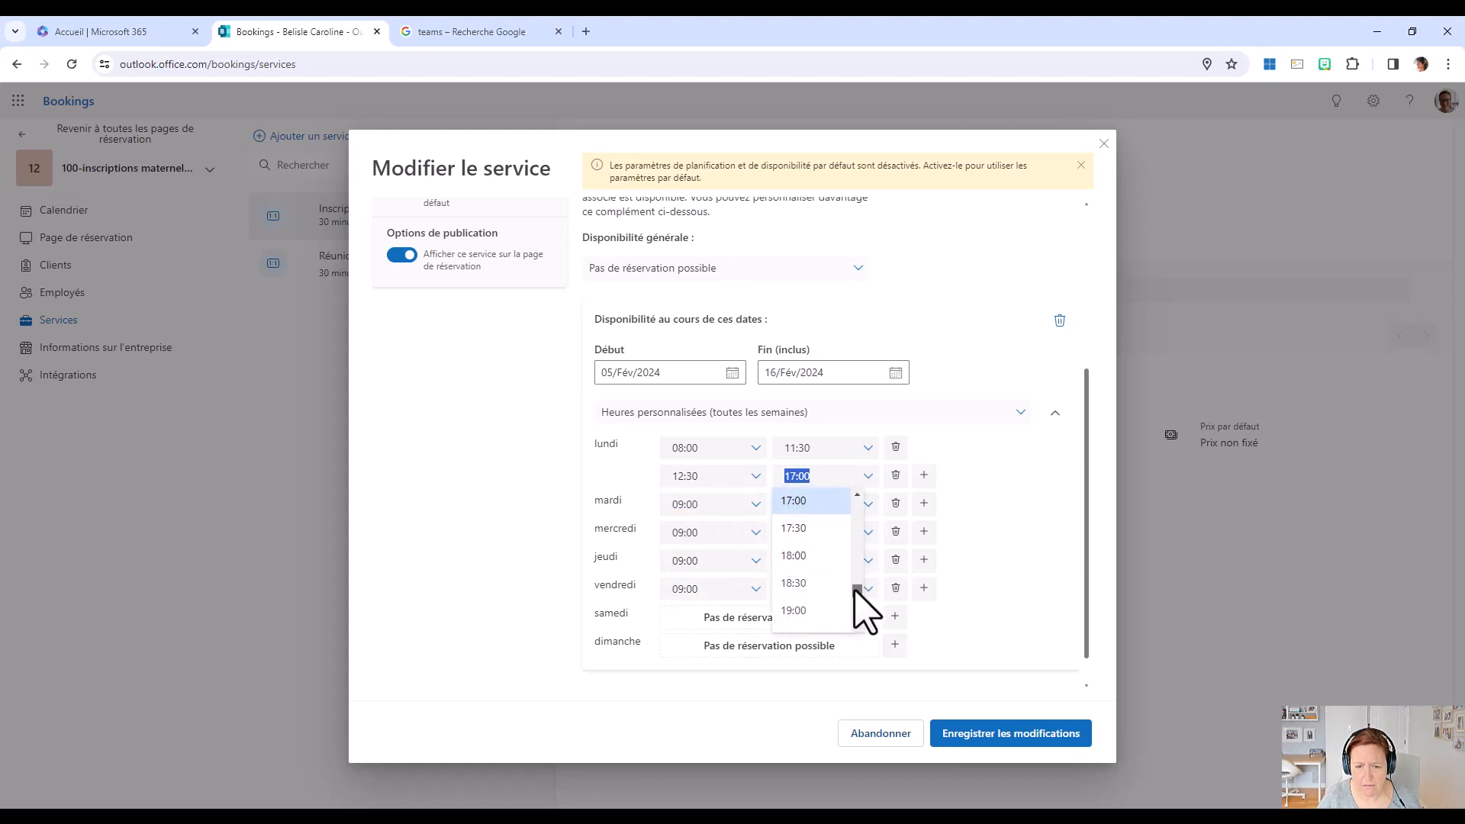
scroll(857, 591, up, 3)
click(811, 545)
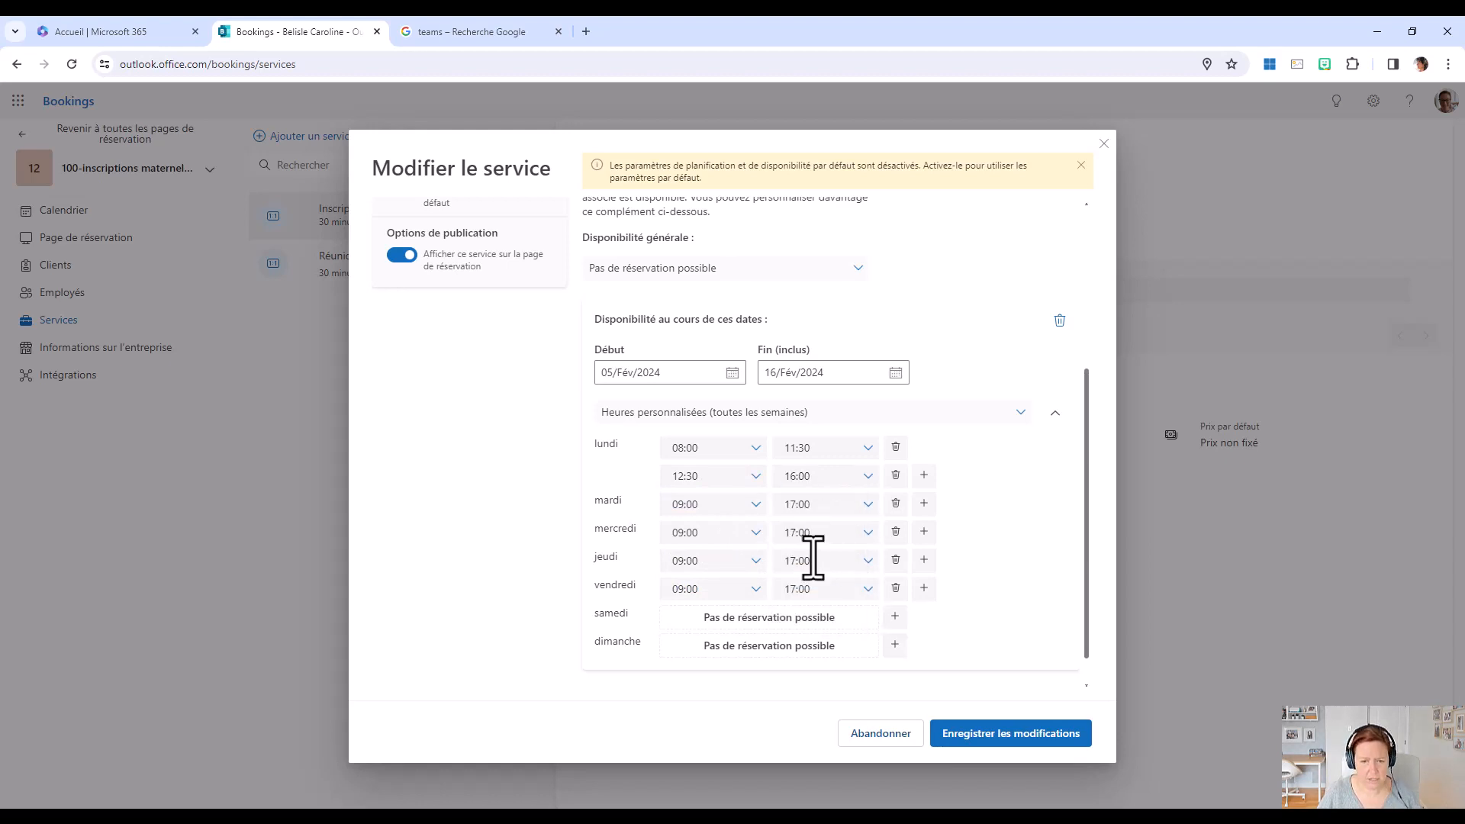
Set Tuesday's first time slot to 08:00–11:00 in the custom weekly hours.
click(757, 508)
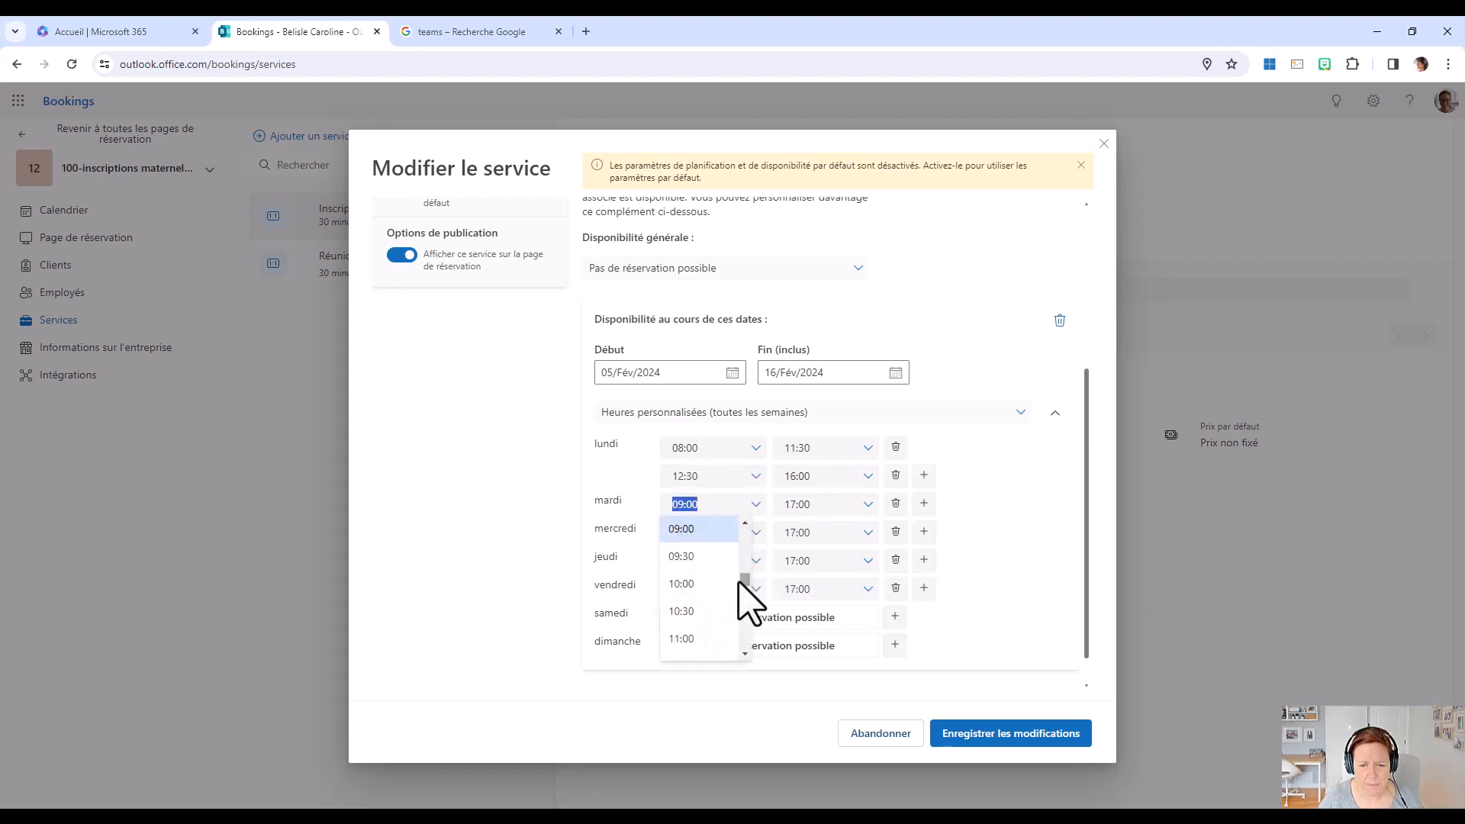
scroll(751, 595, up, 2)
click(687, 568)
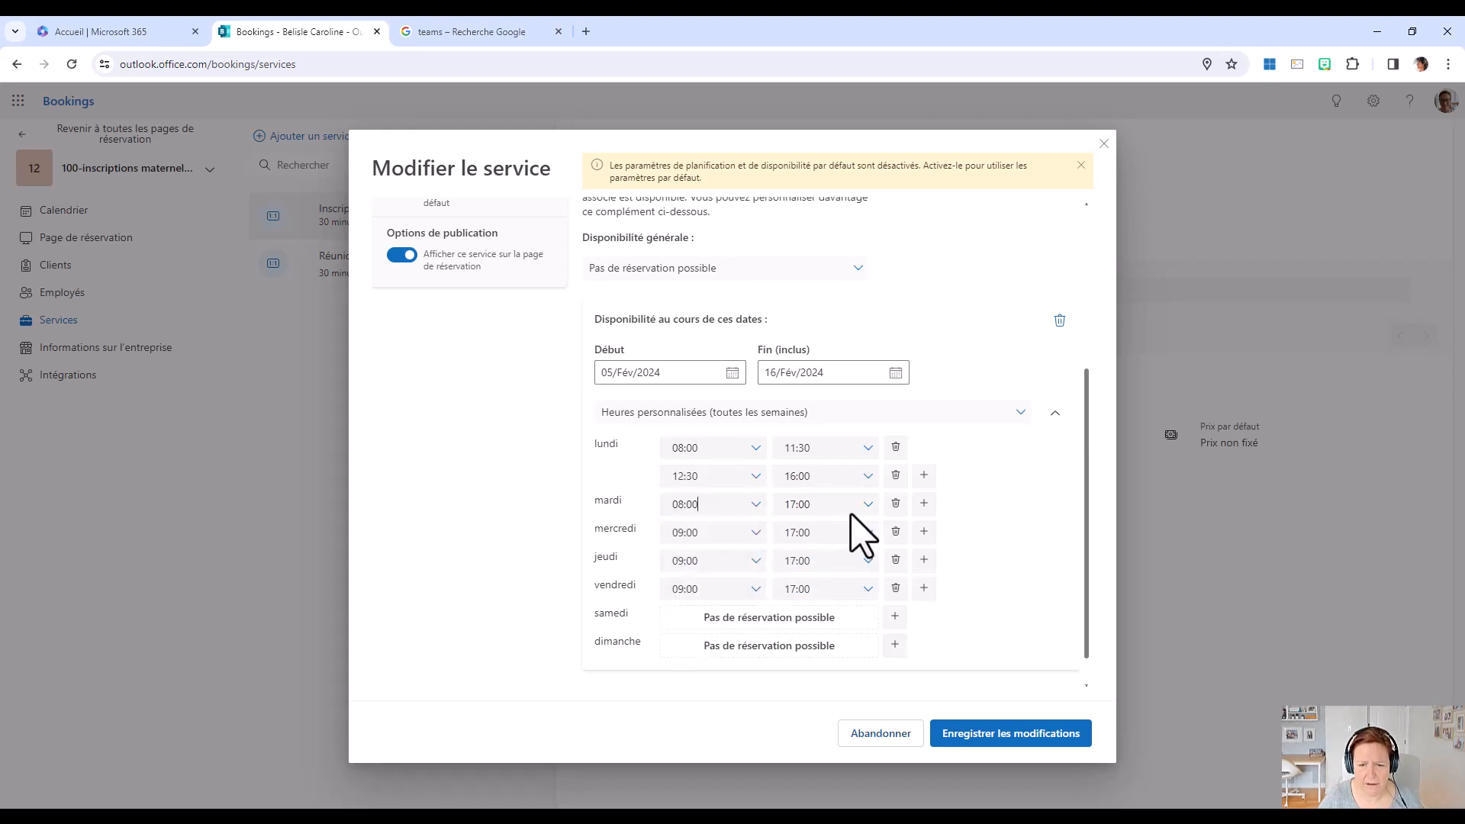
click(870, 506)
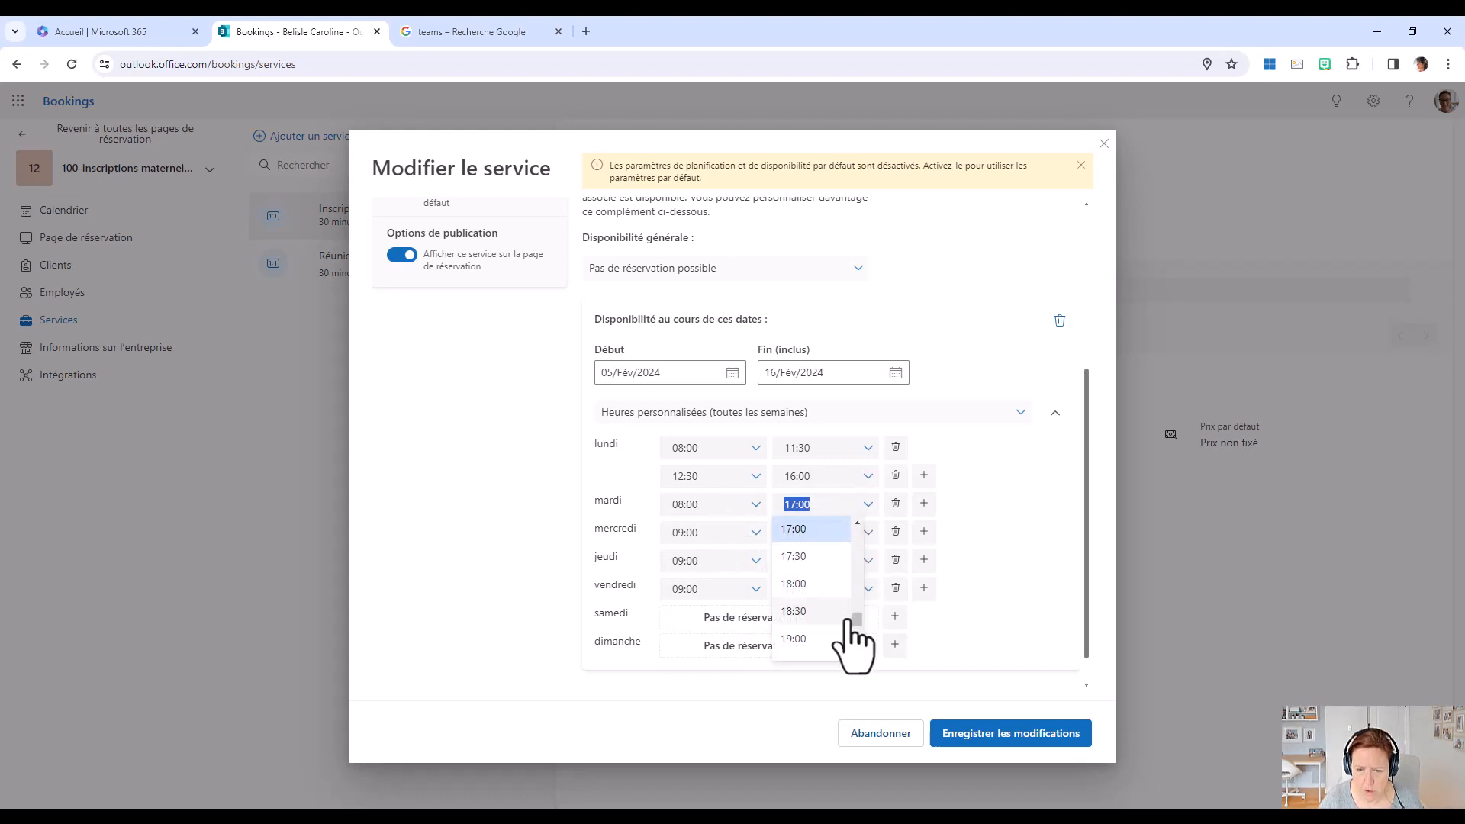
drag(858, 615, 870, 585)
click(797, 546)
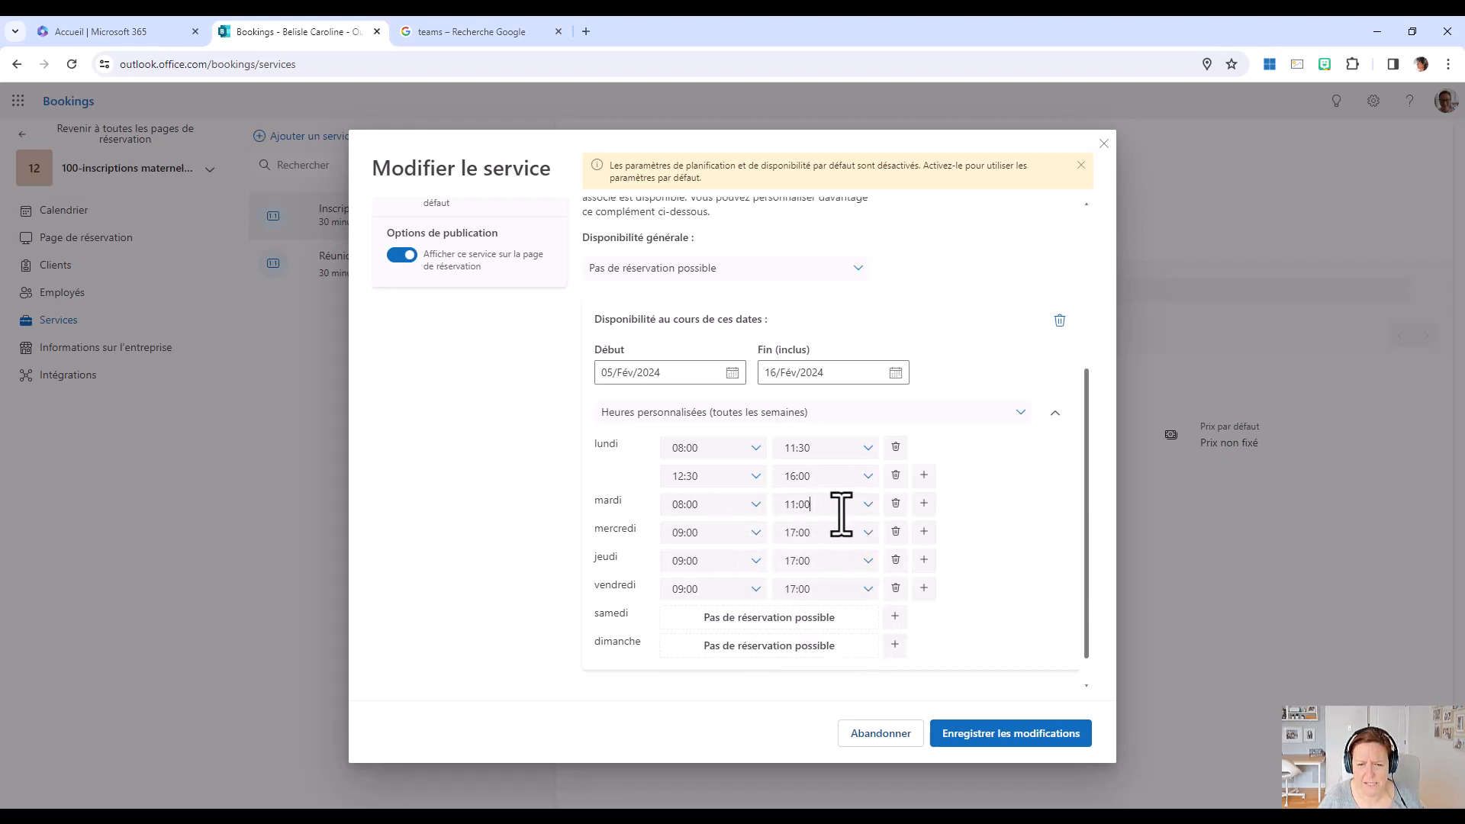
Add a second Tuesday time slot from 13:00 to 16:00.
click(924, 504)
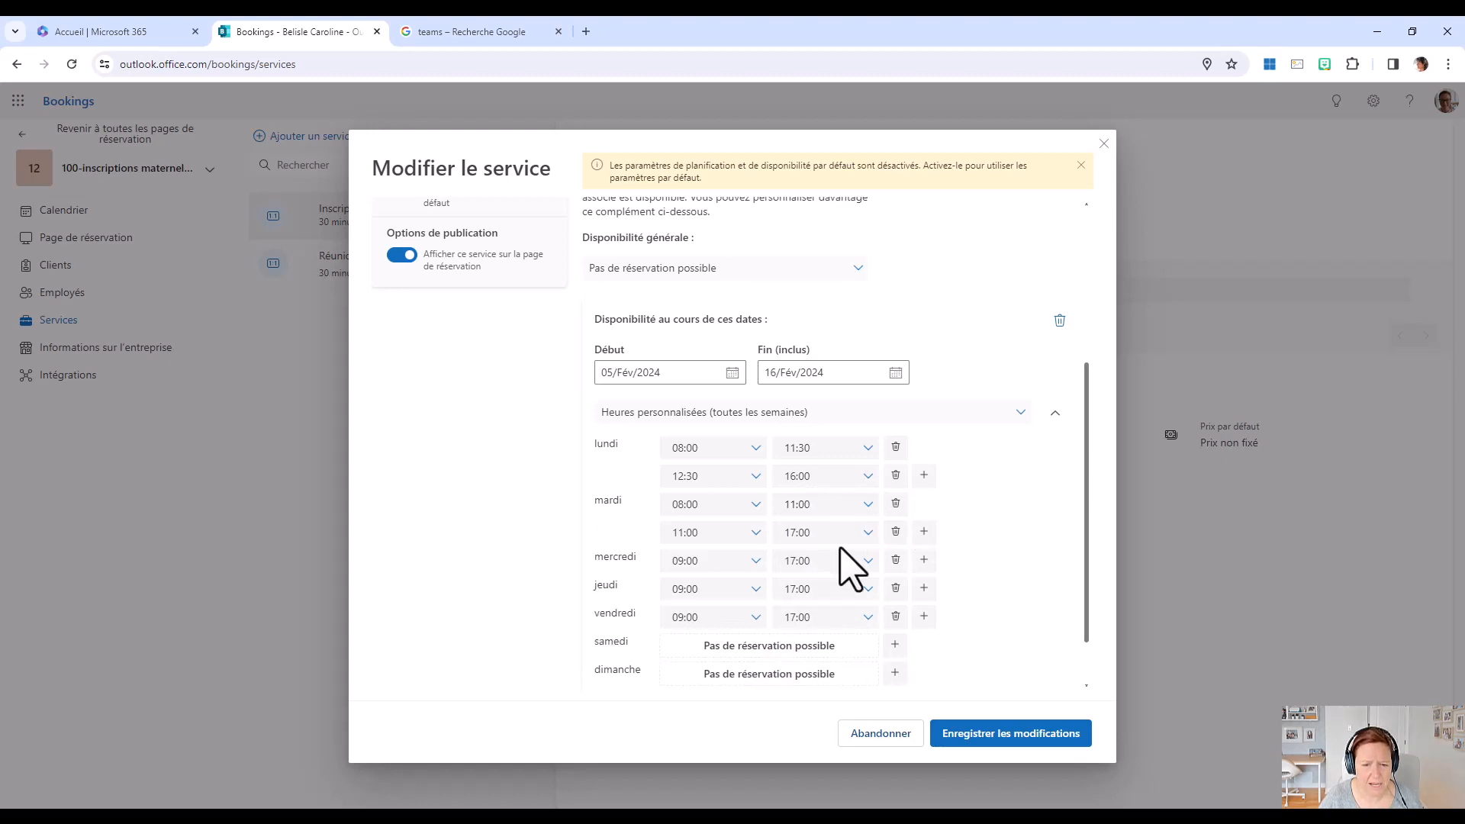
click(754, 535)
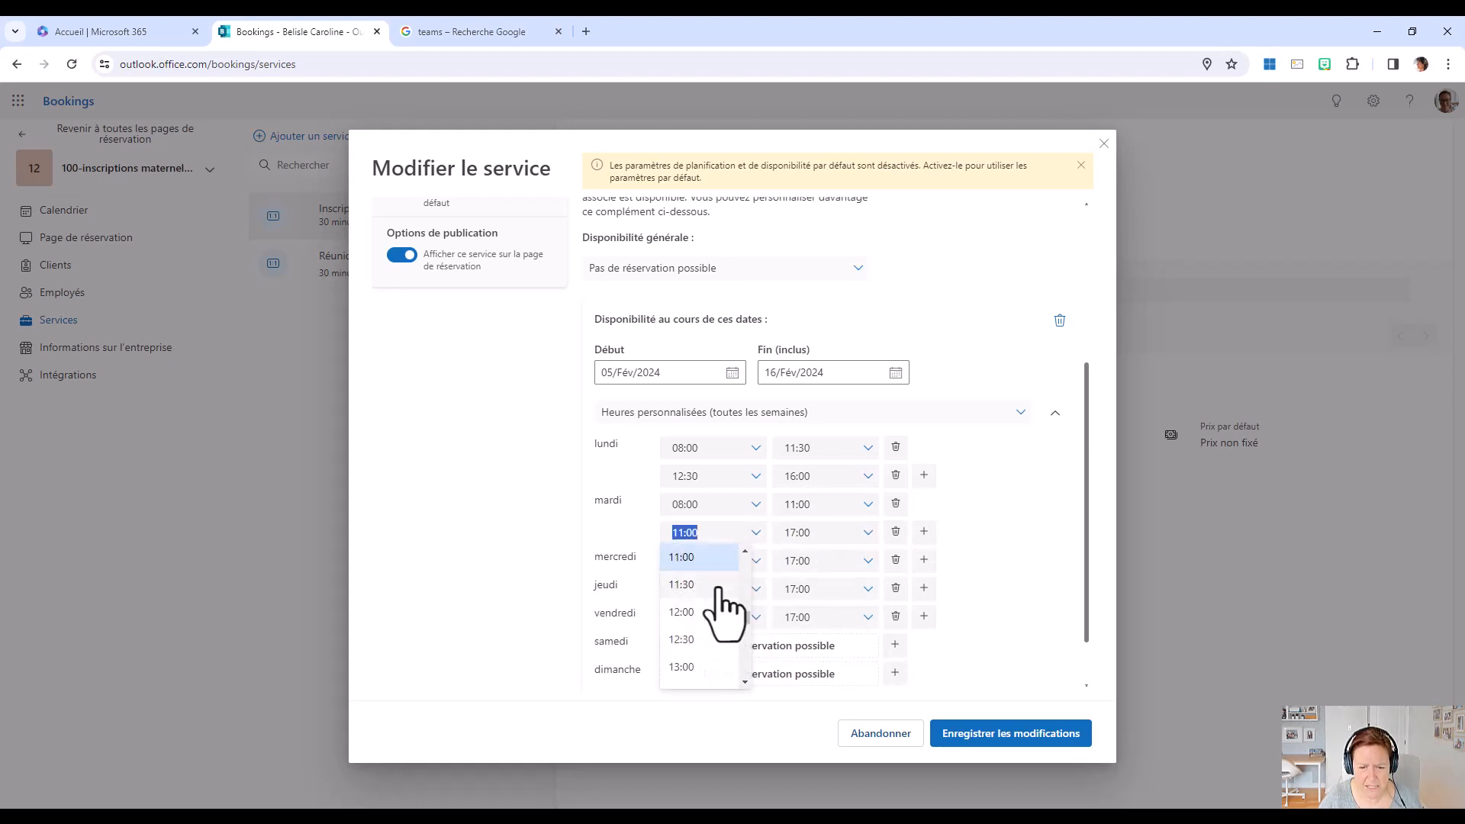
text(13)
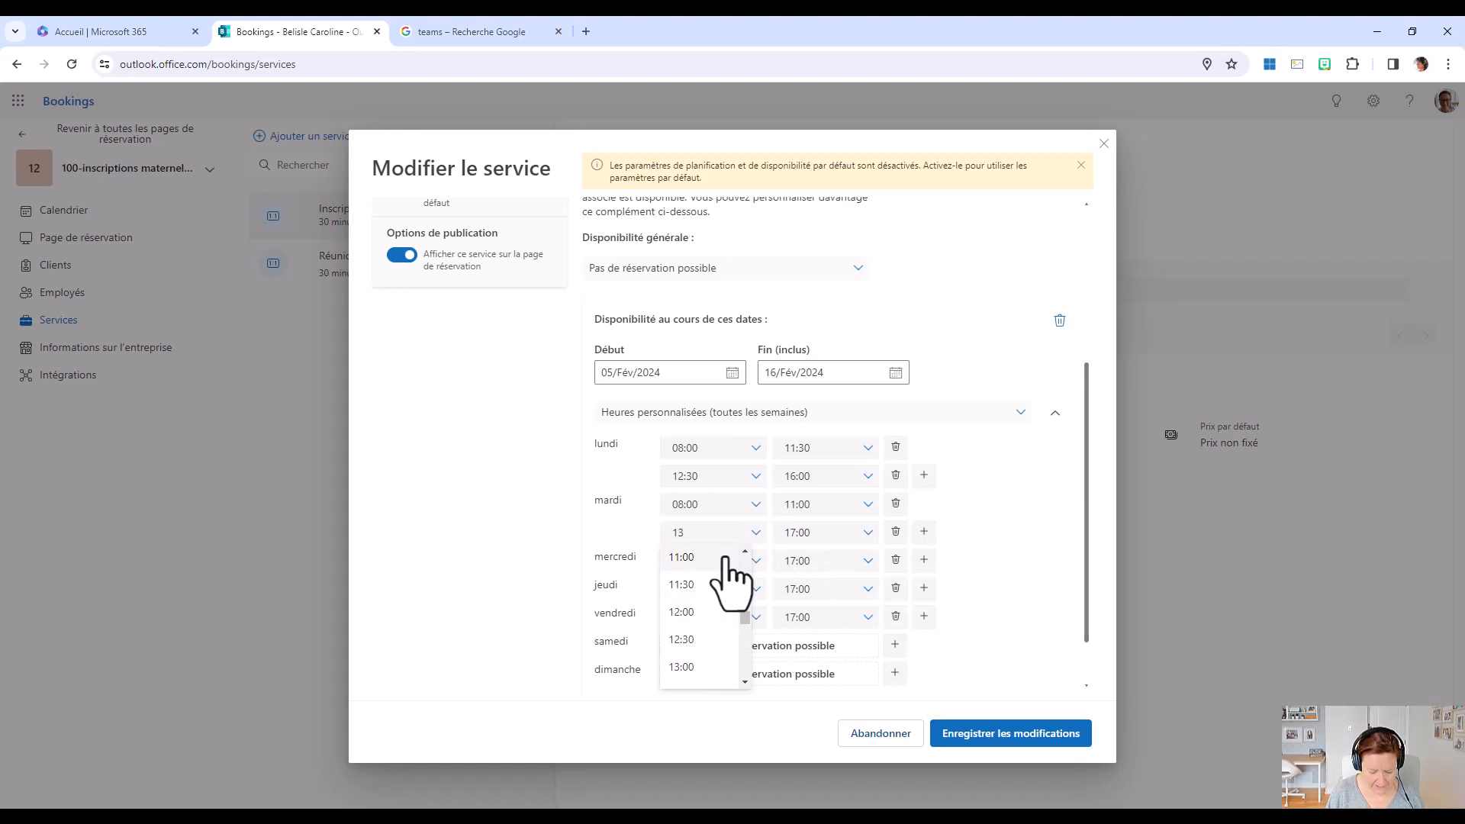
text(:00)
key(Tab)
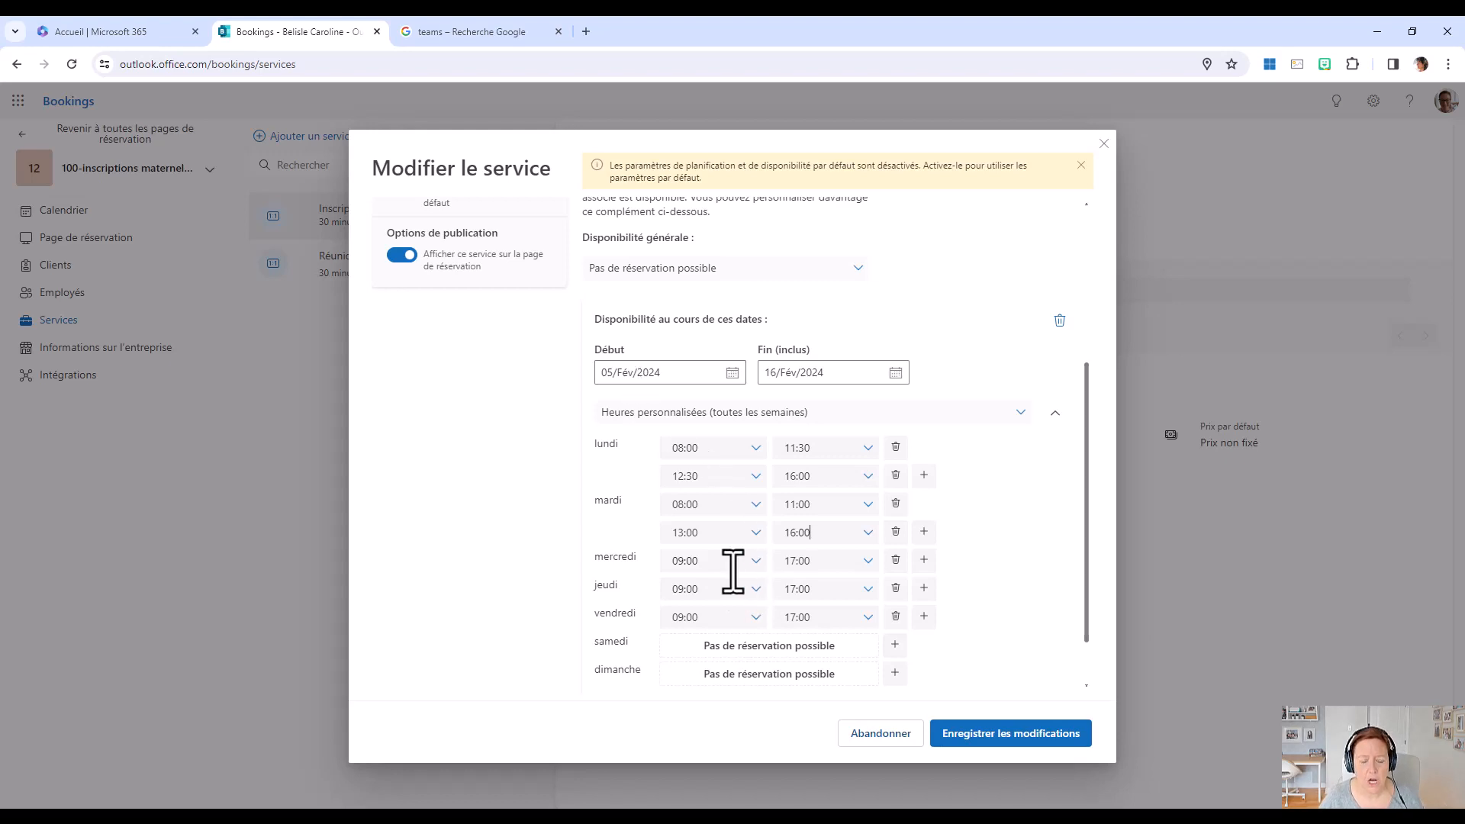
Set Wednesday's custom hours to 08:00–12:00.
click(754, 562)
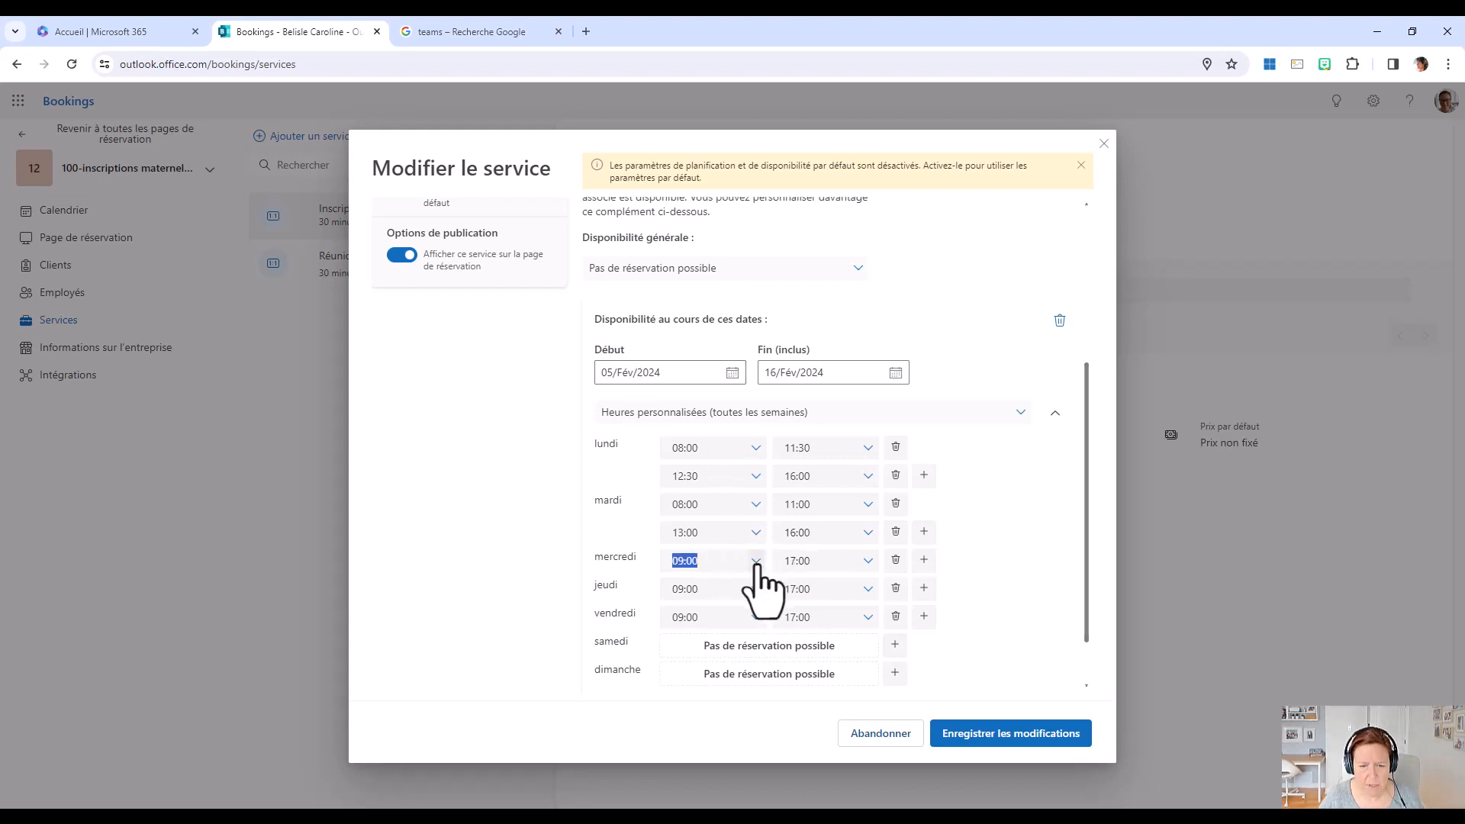
click(746, 580)
click(748, 579)
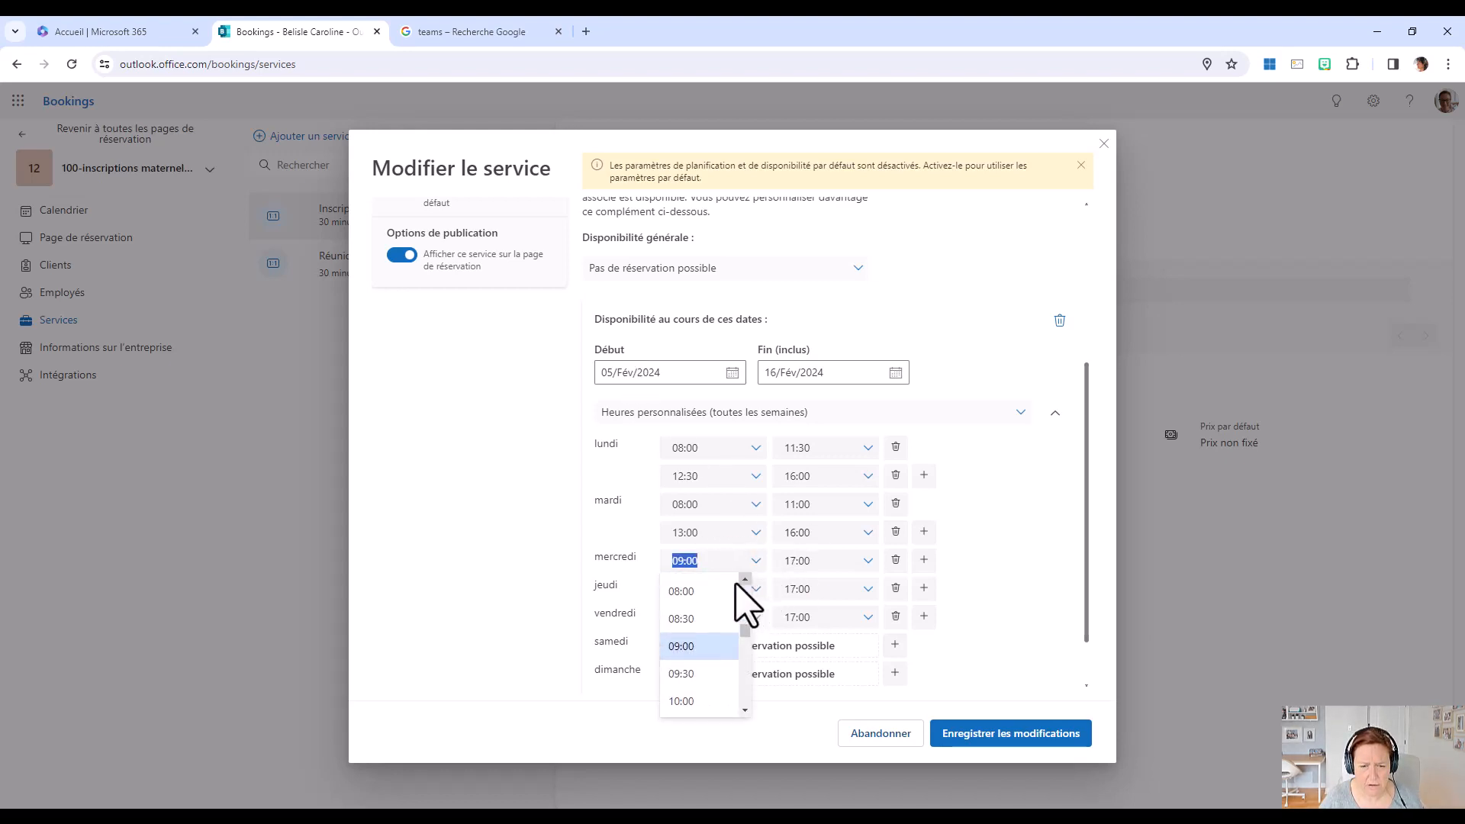
click(736, 589)
click(827, 562)
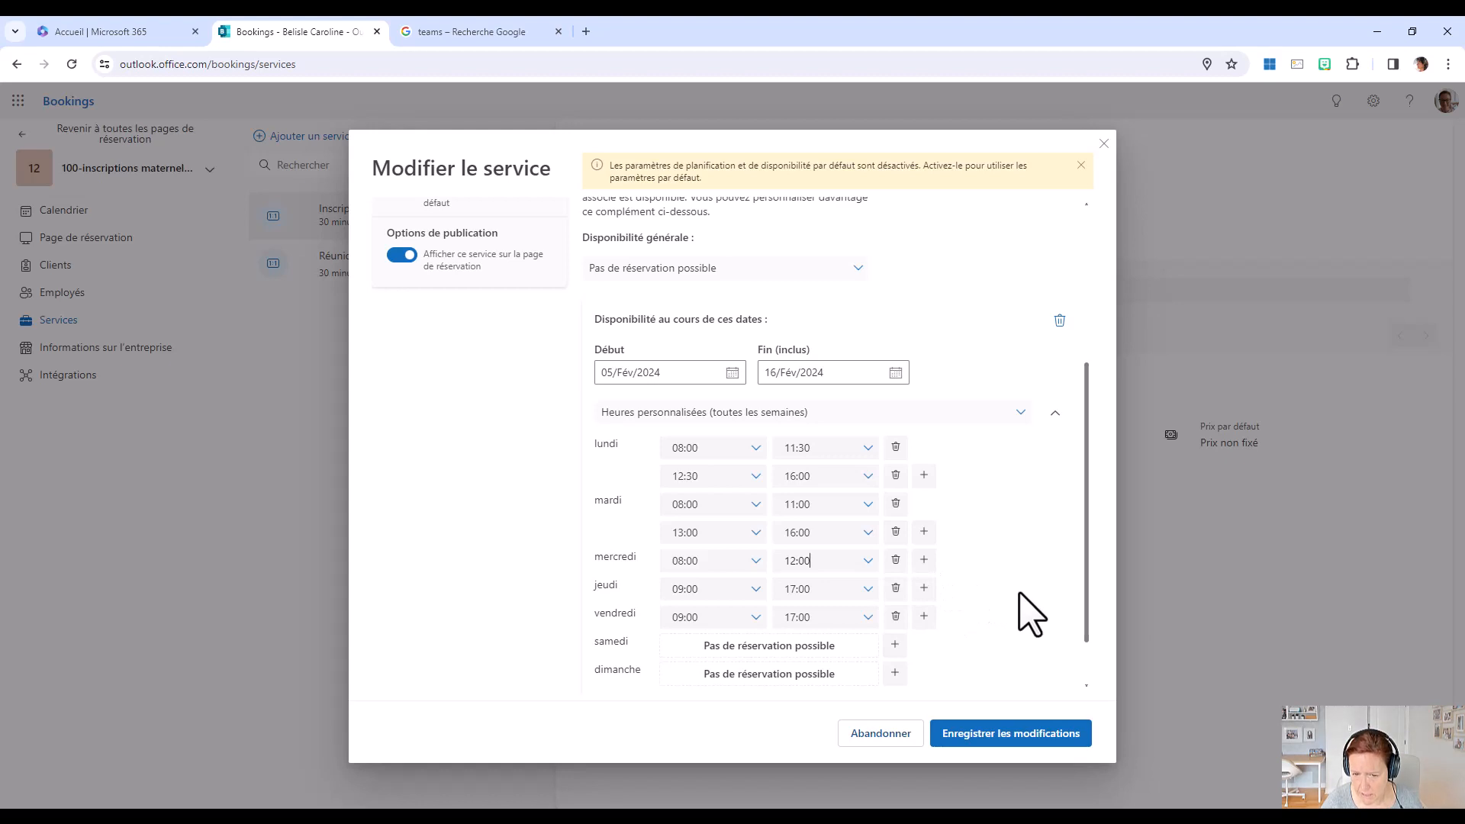
Set Thursday's custom hours to 08:00–11:30 and add a second Thursday slot from 12:30 to 16:00.
click(754, 592)
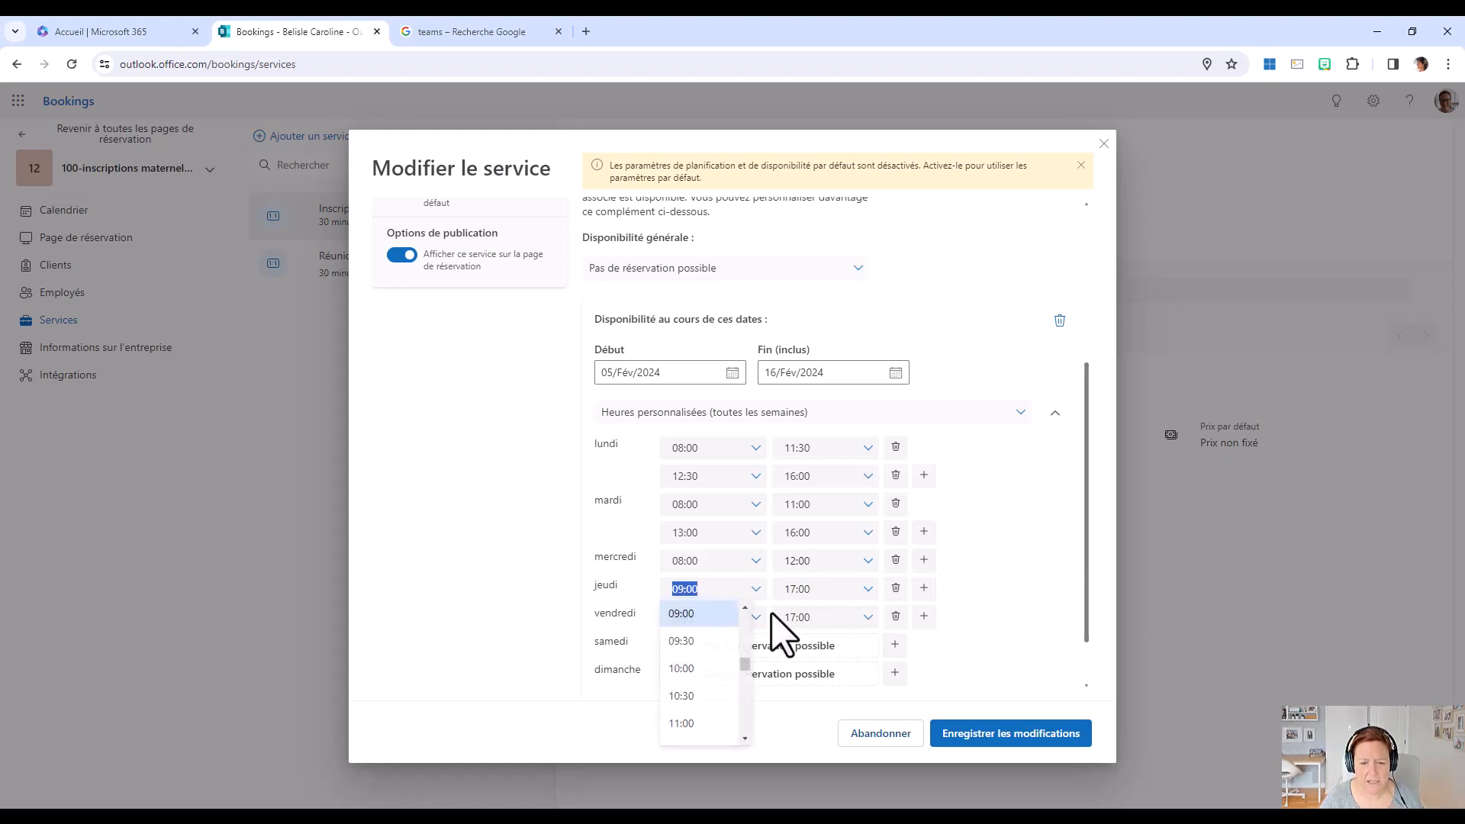
scroll(752, 634, up, 2)
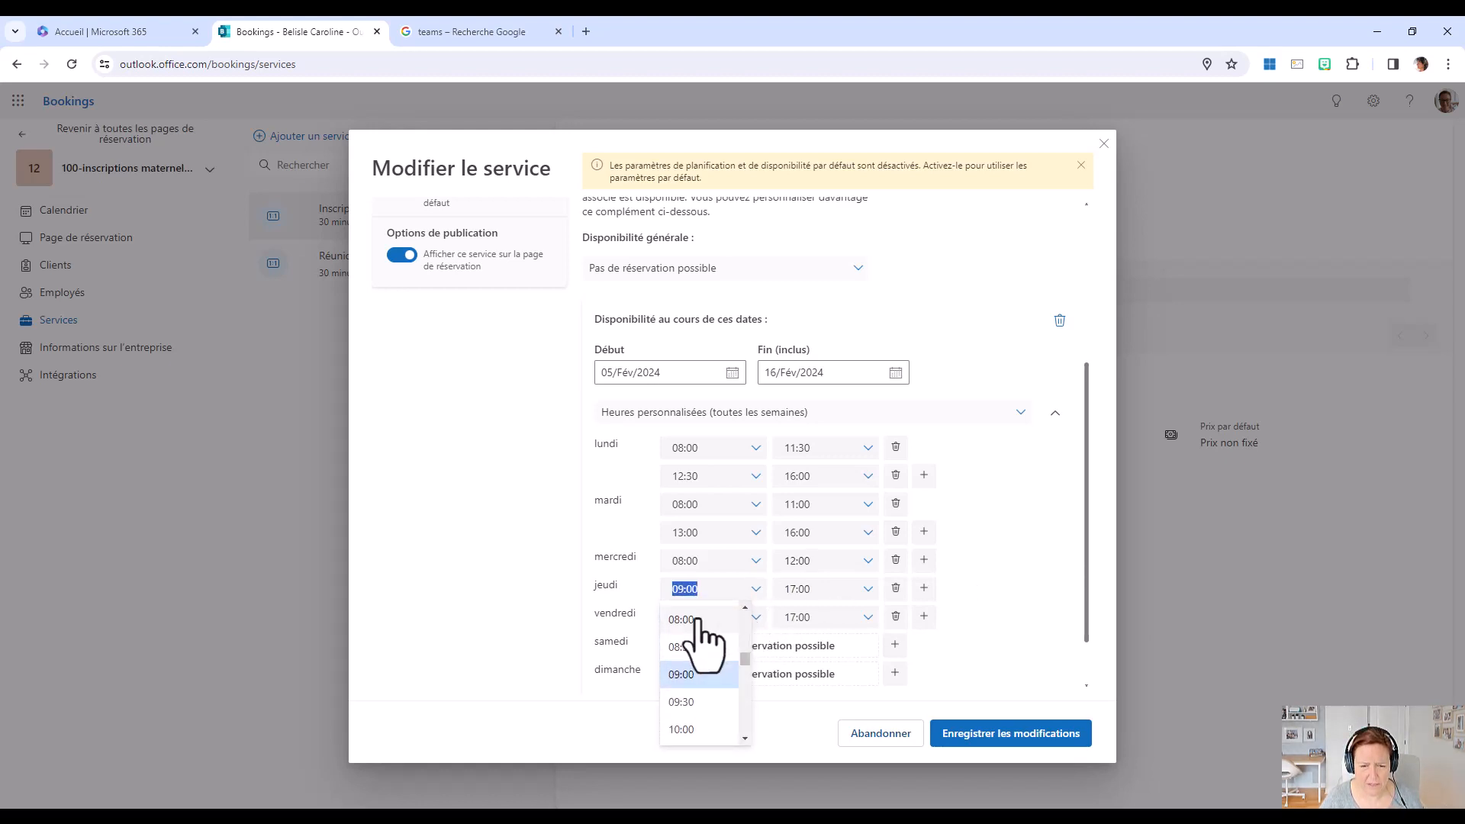
click(696, 620)
click(863, 589)
text(1)
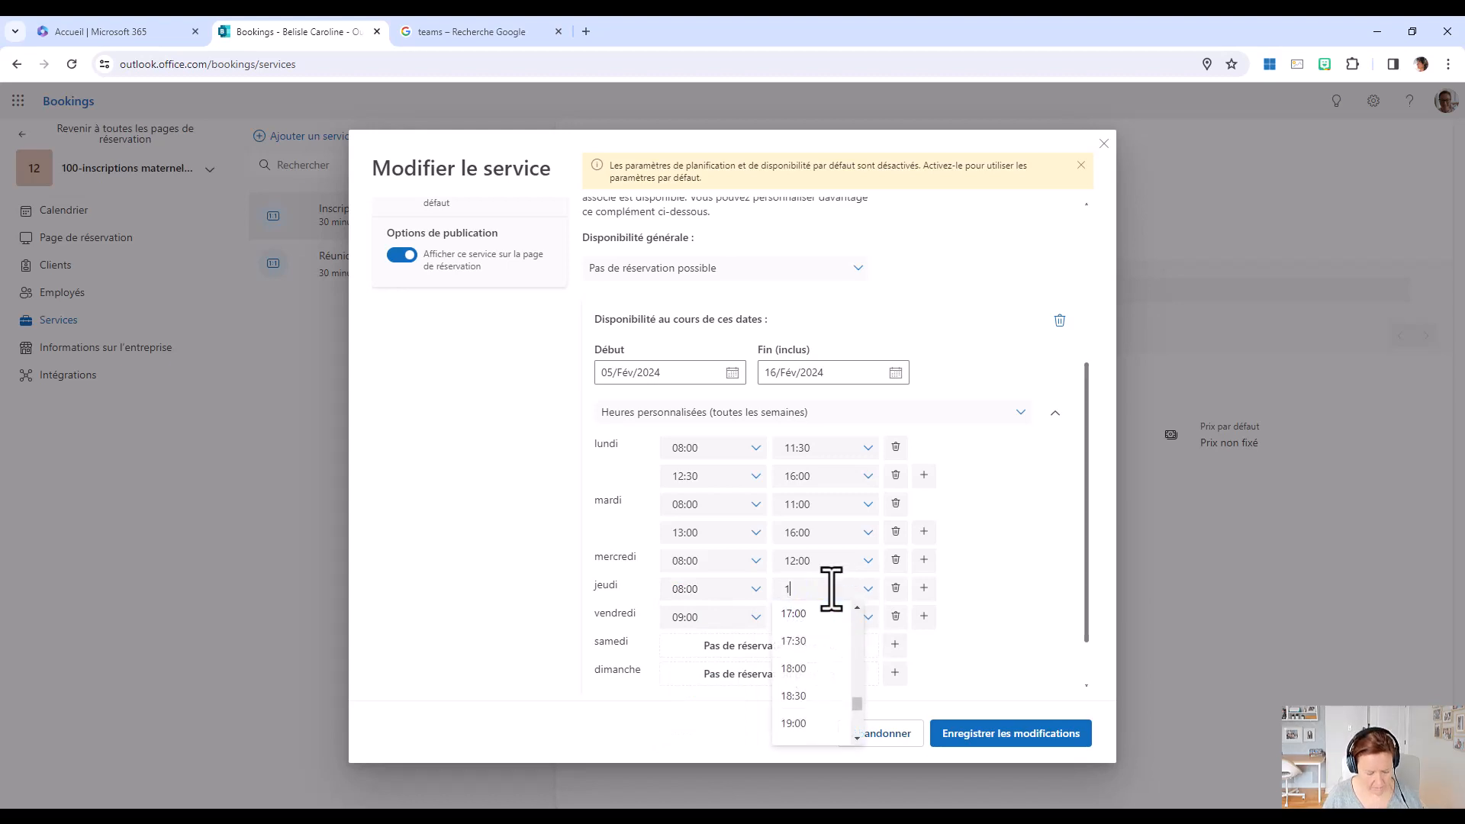
text(1:30)
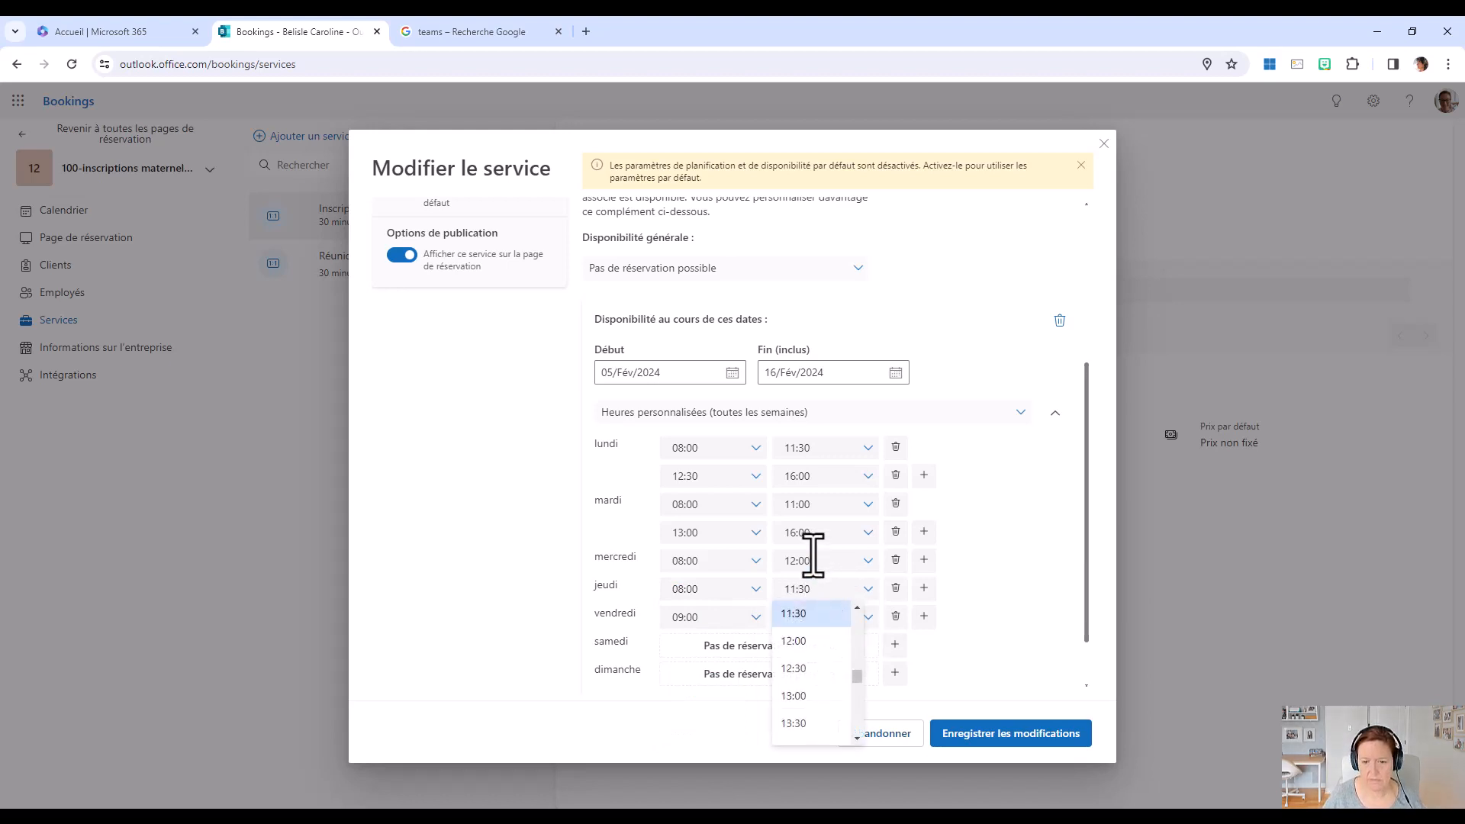
click(923, 588)
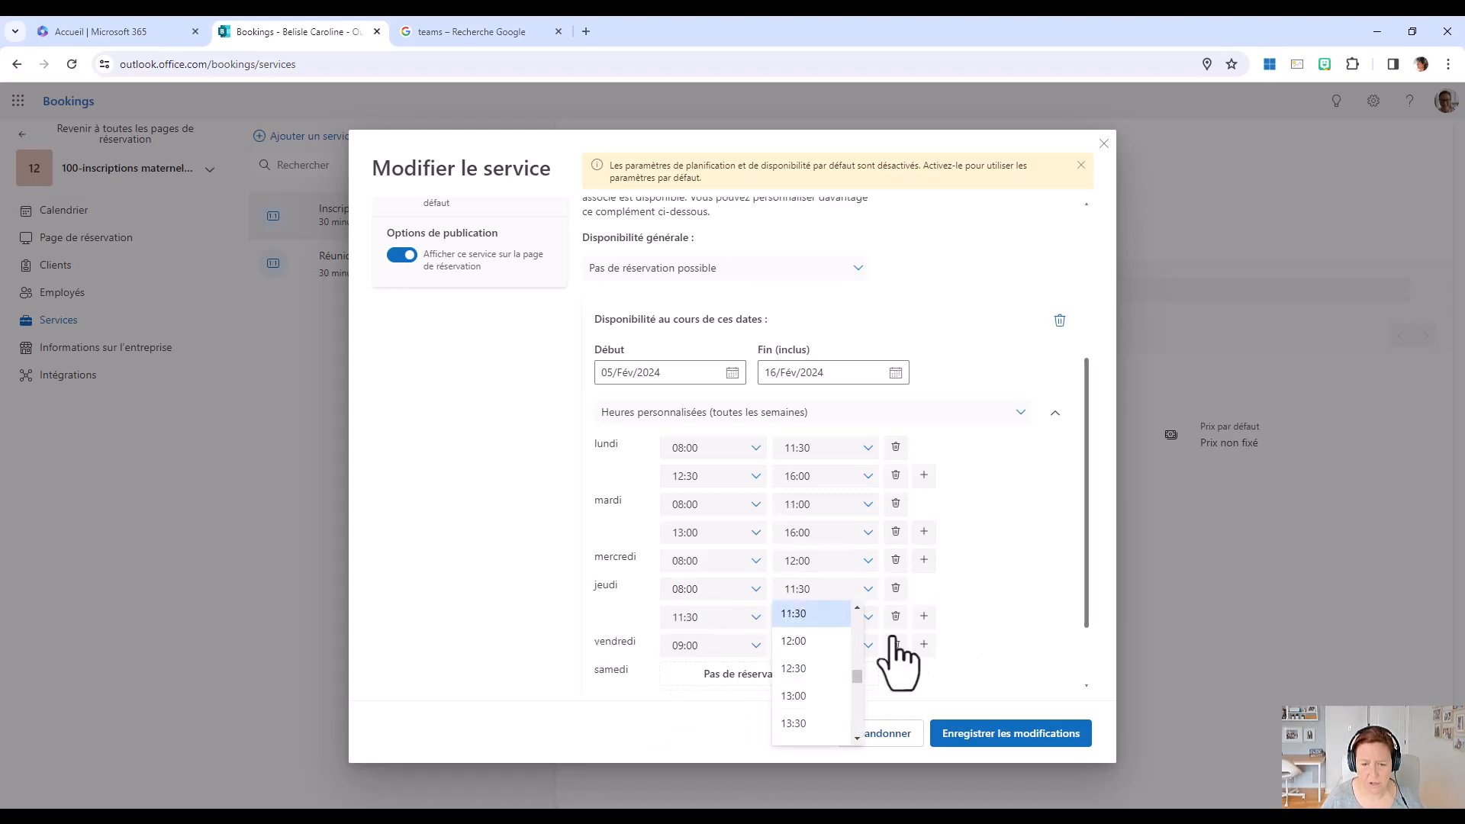
click(718, 622)
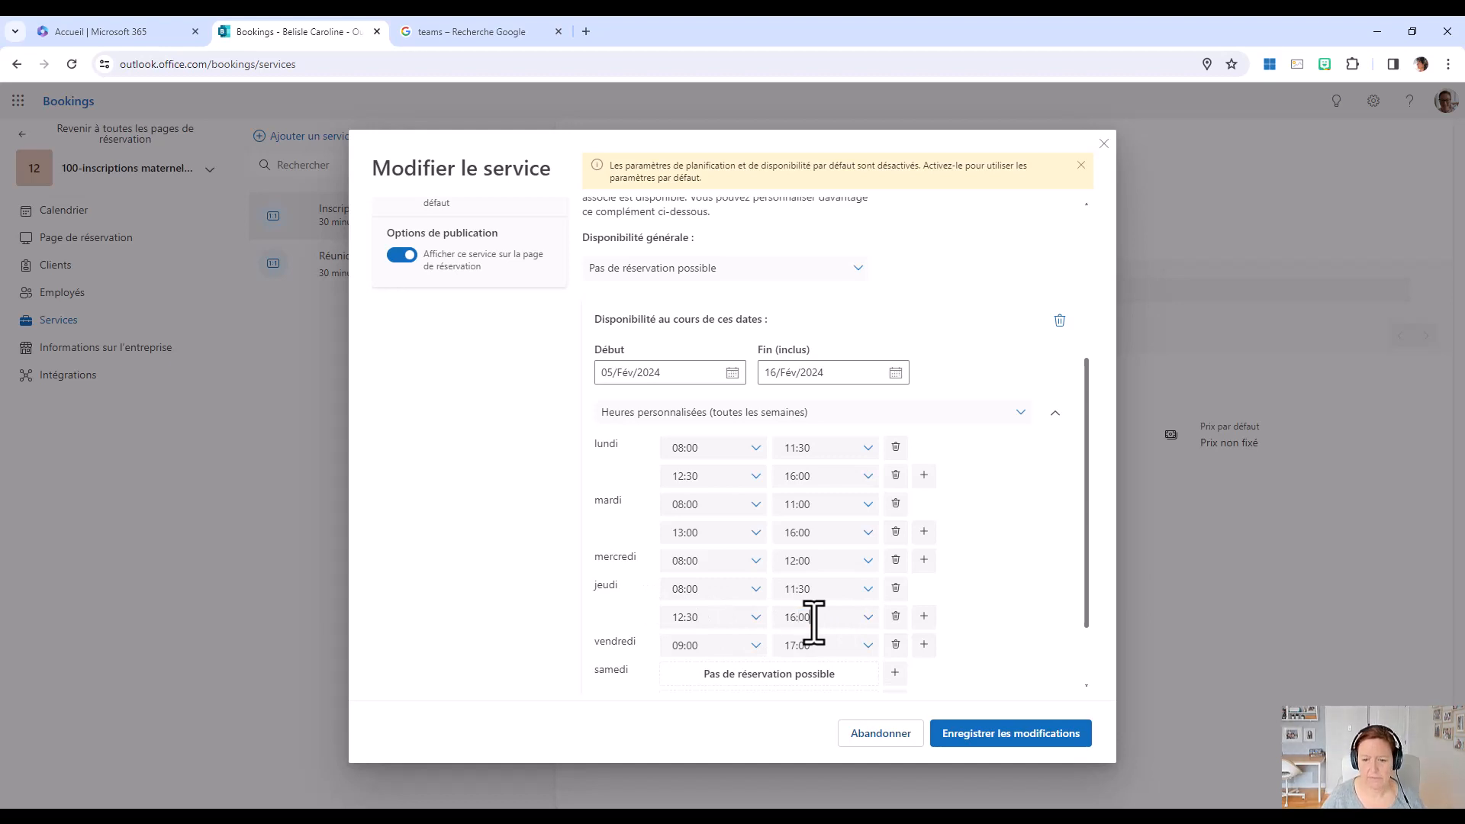
Remove Friday's hours so no booking is possible that day, and save the service changes.
click(896, 646)
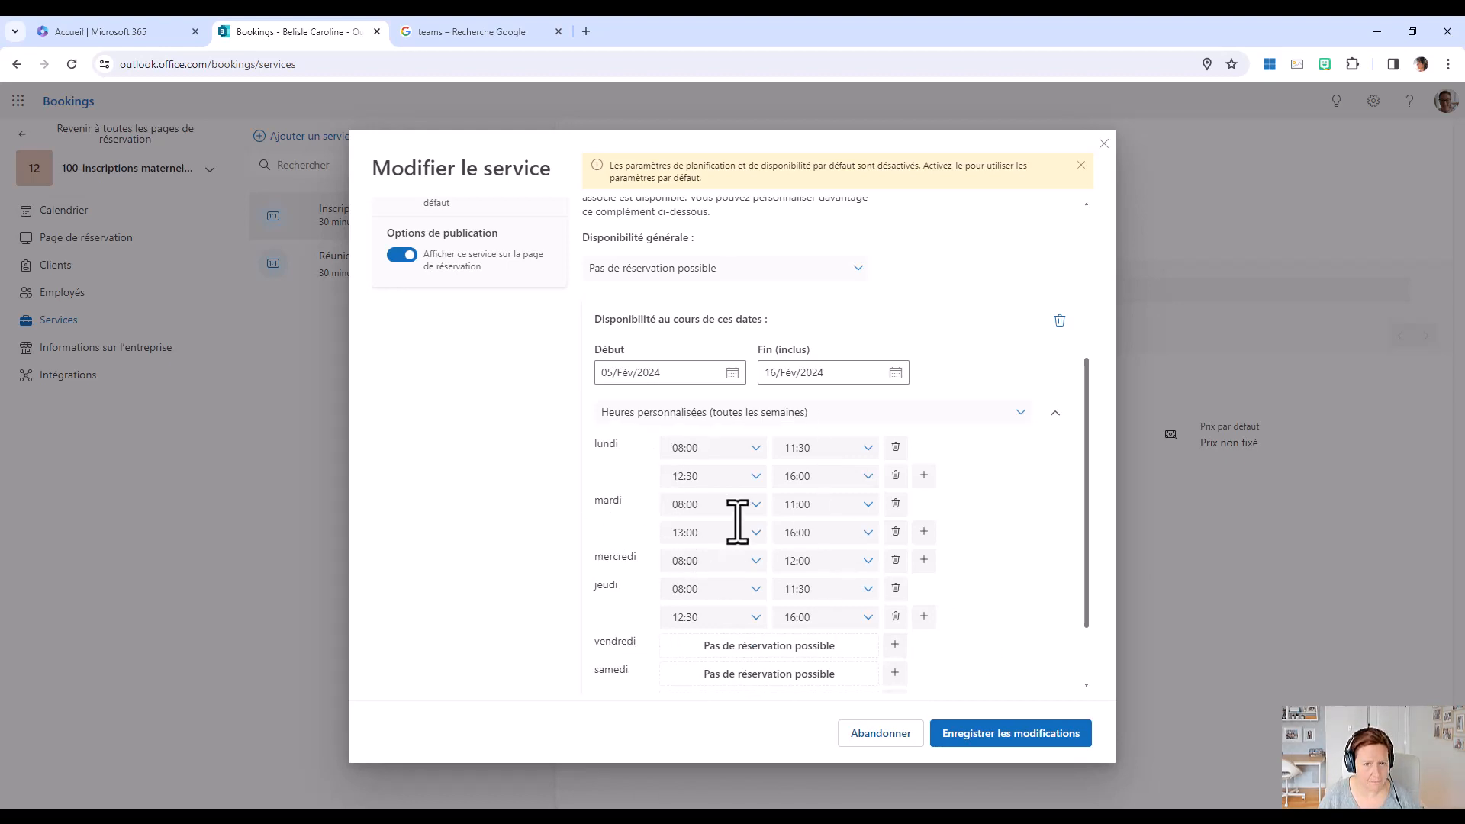
scroll(749, 369, down, 1)
scroll(749, 386, up, 4)
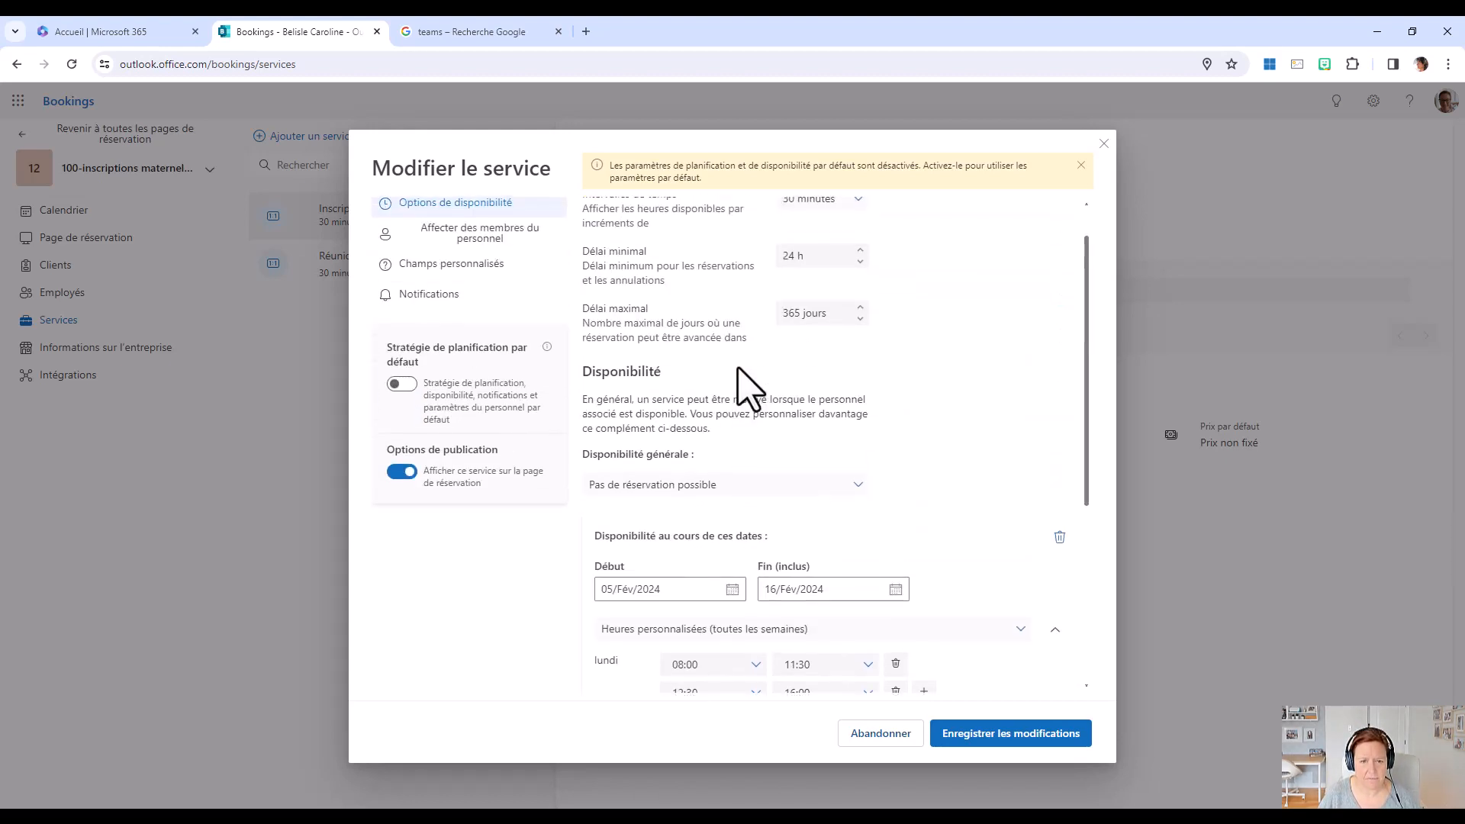
scroll(748, 386, up, 1)
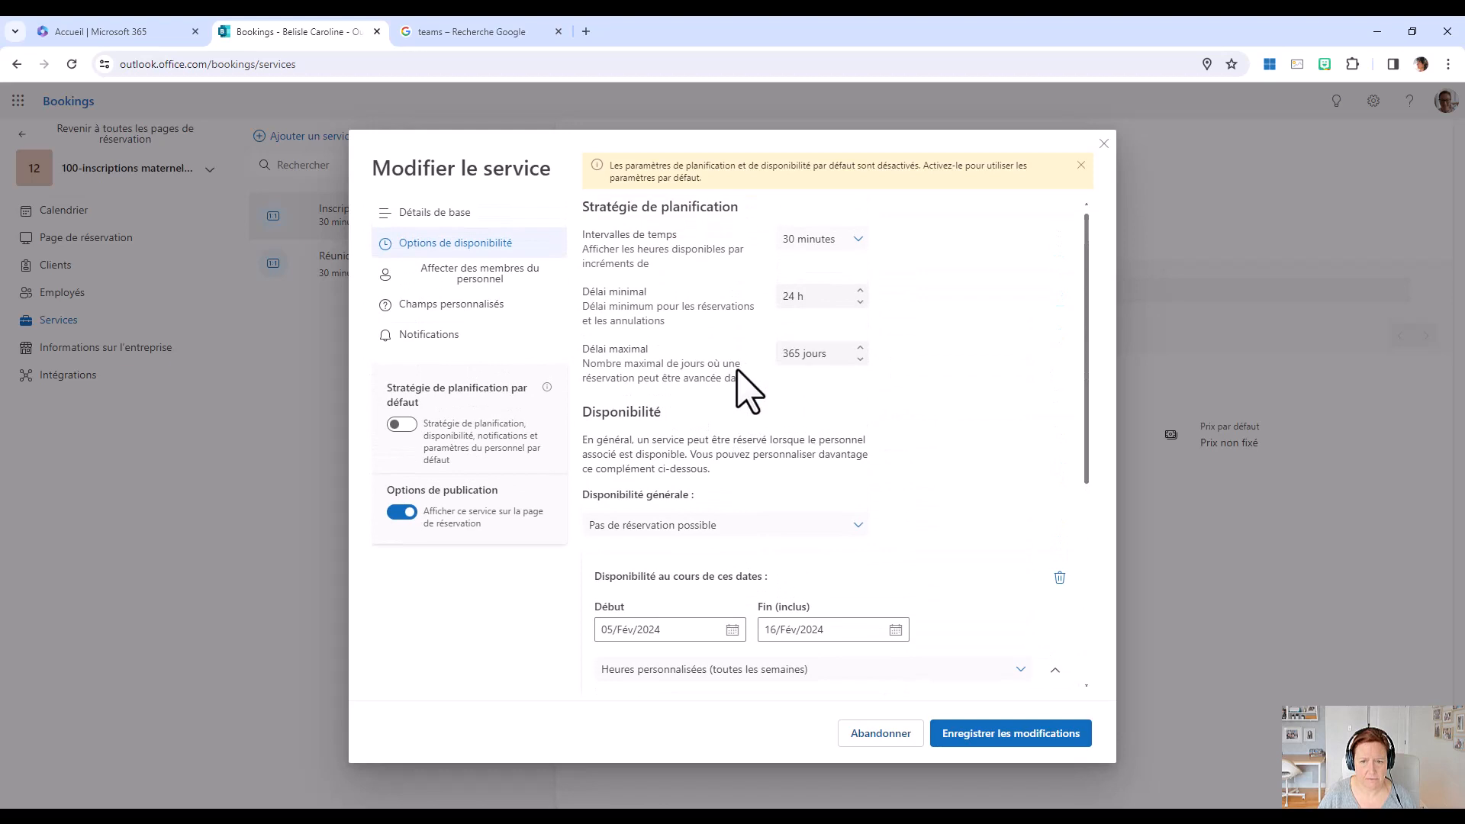
click(1017, 735)
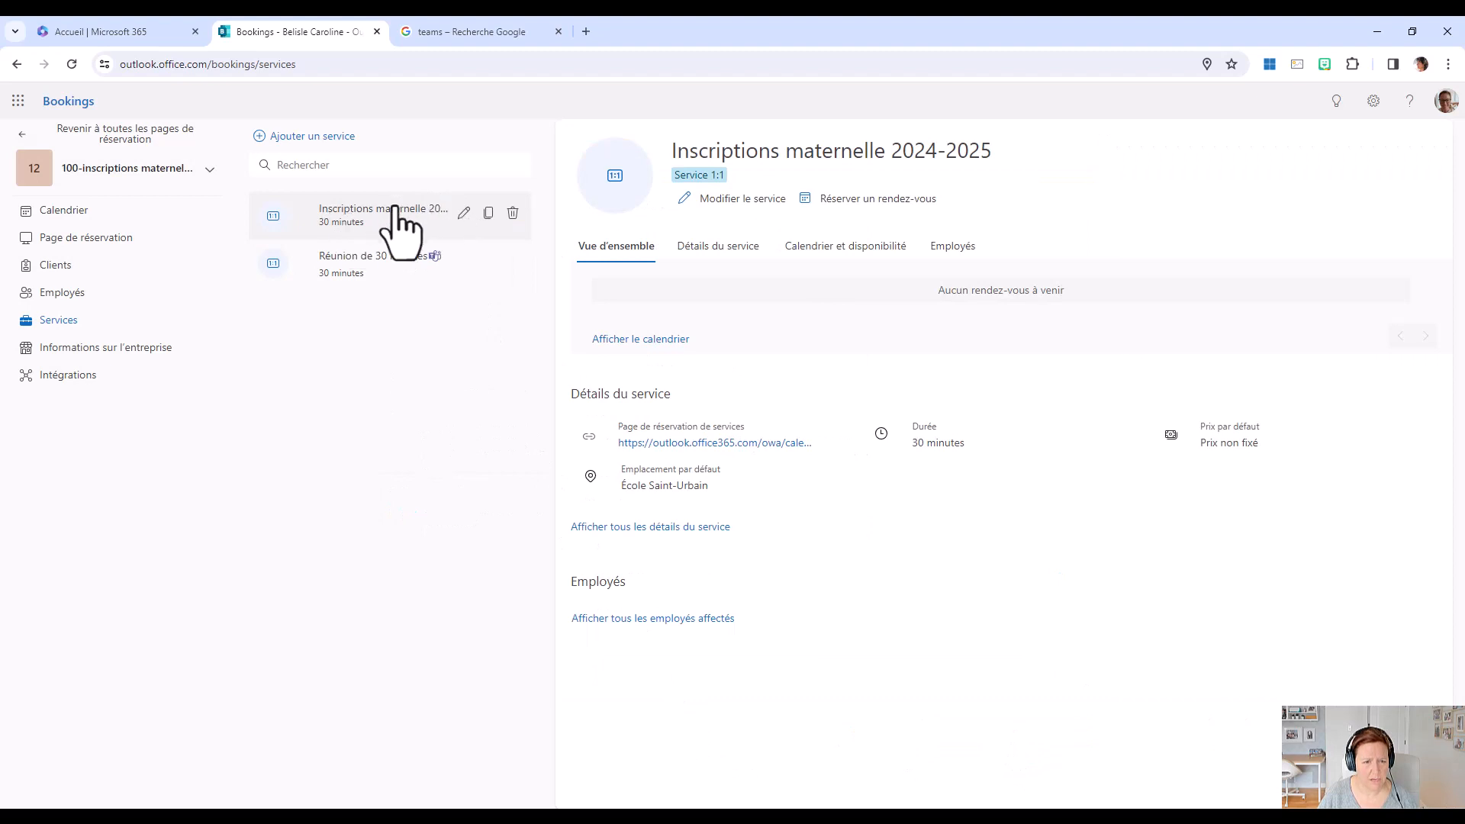
Assign the school's e-mail account as the service's staff member, disallow clients from choosing specific staff, and save the changes.
click(732, 200)
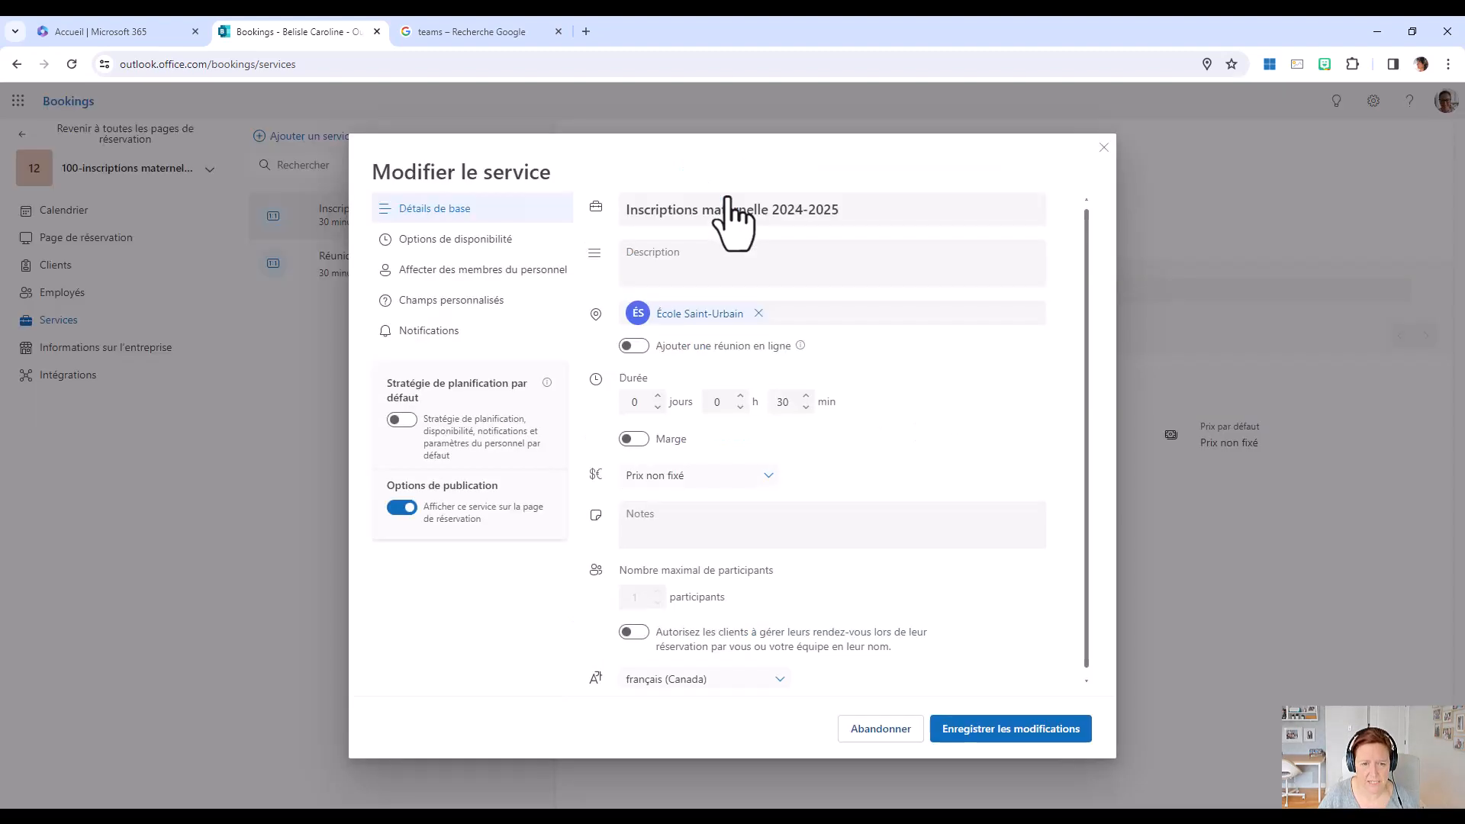
click(515, 276)
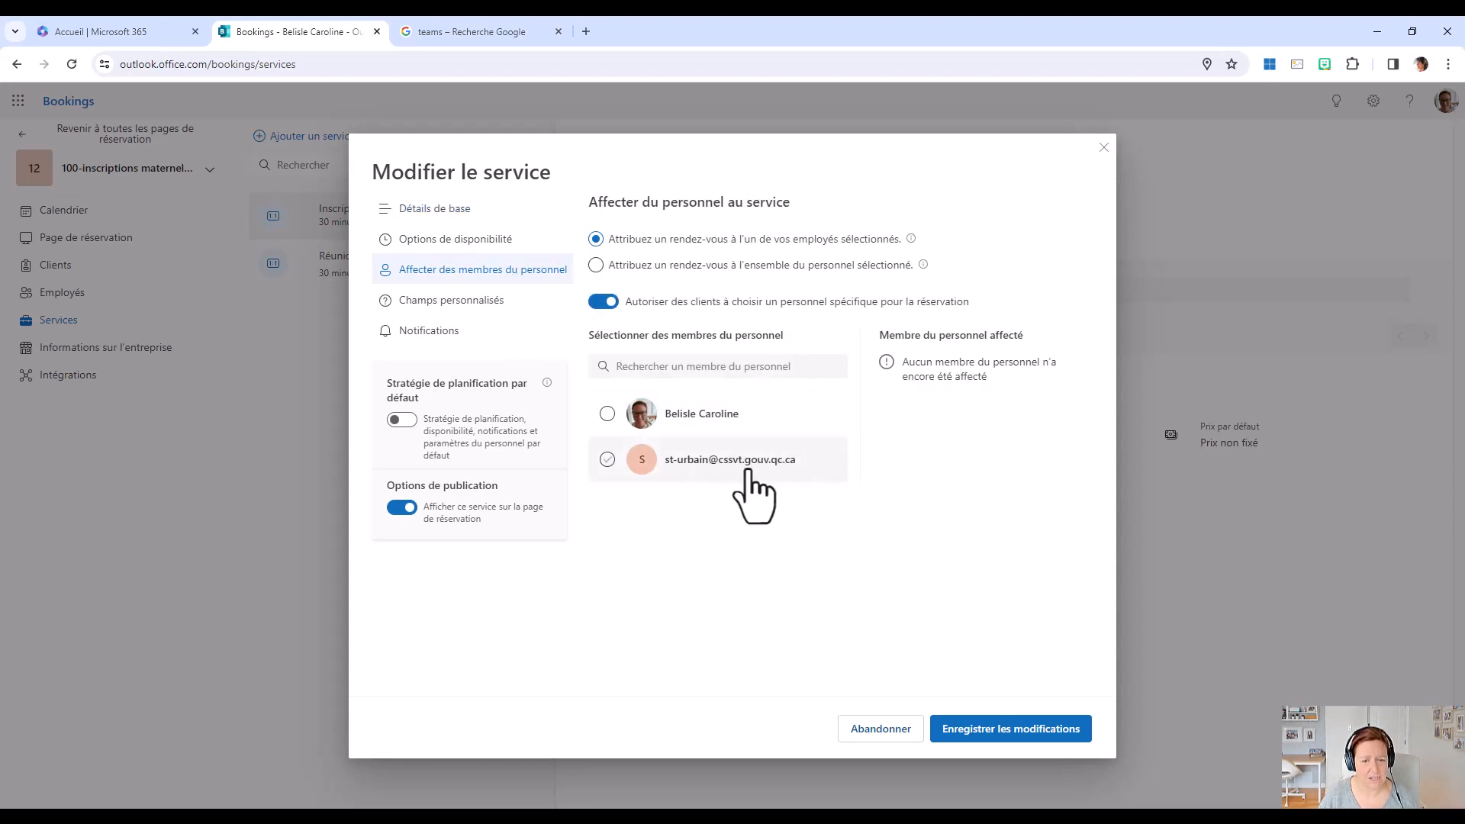
click(608, 459)
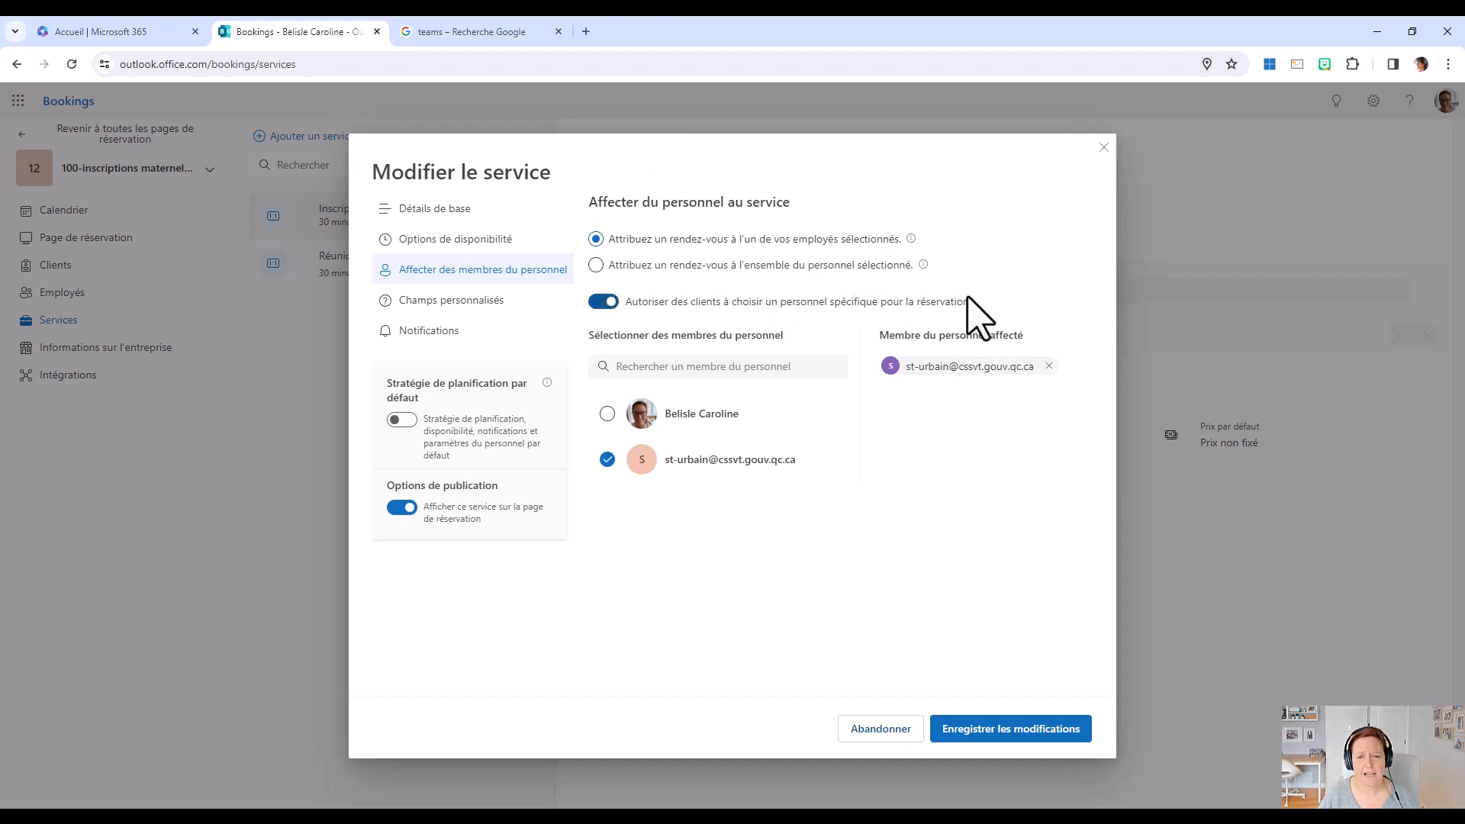
click(604, 303)
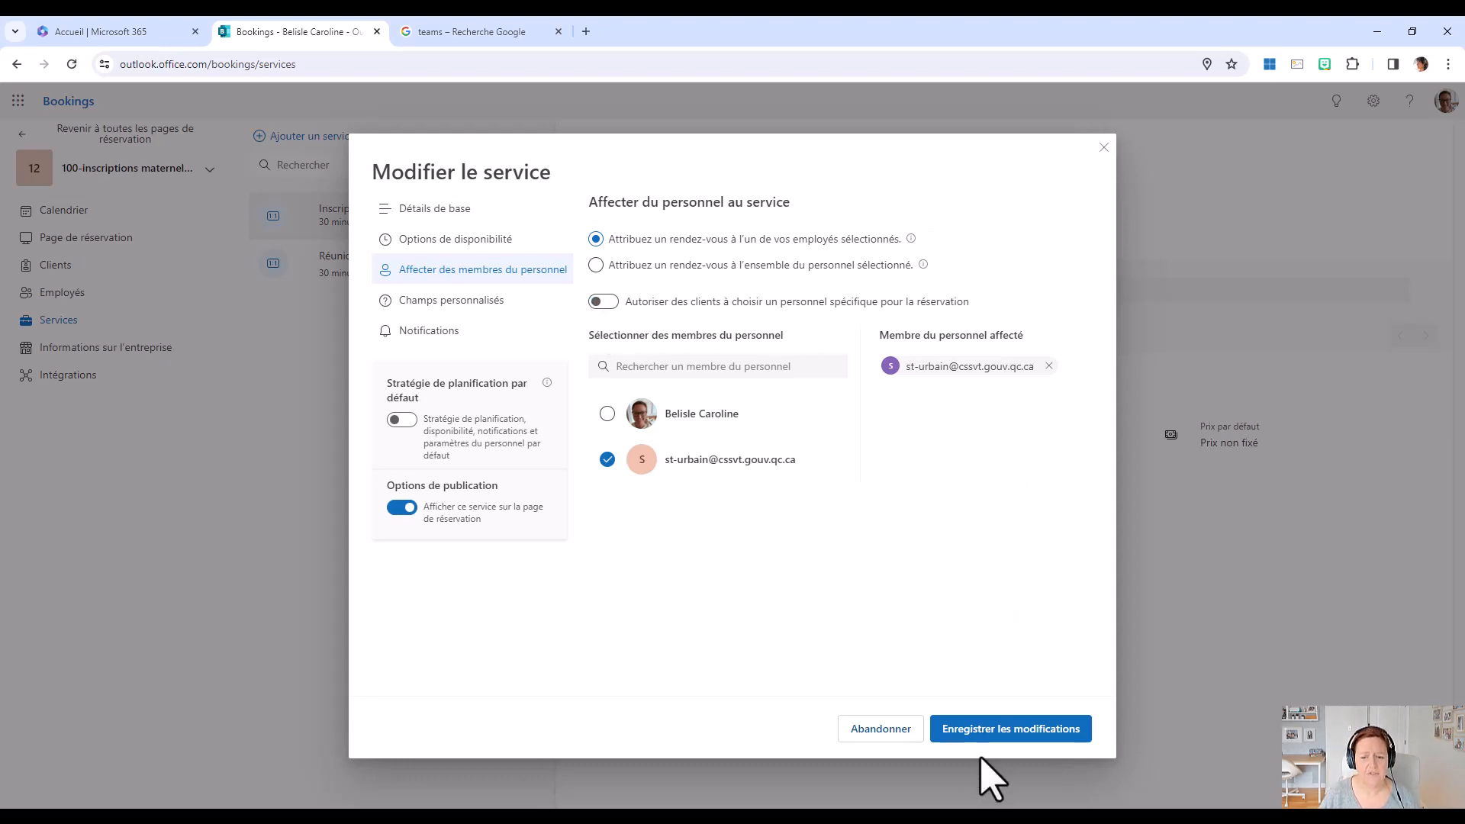
click(1010, 729)
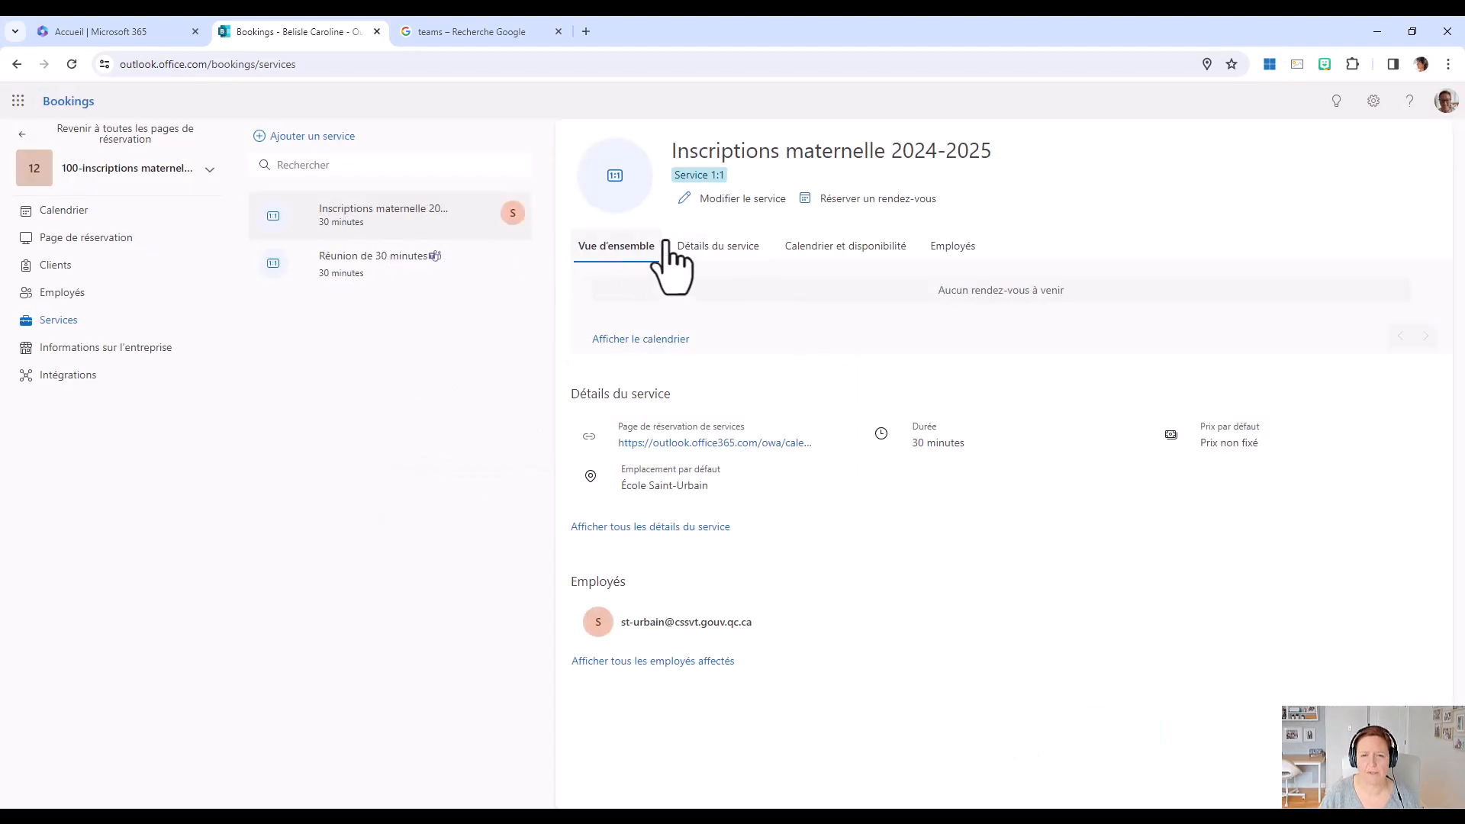
Edit the Inscriptions maternelle 2024-2025 service's custom fields so the client comments field is no longer included.
click(737, 200)
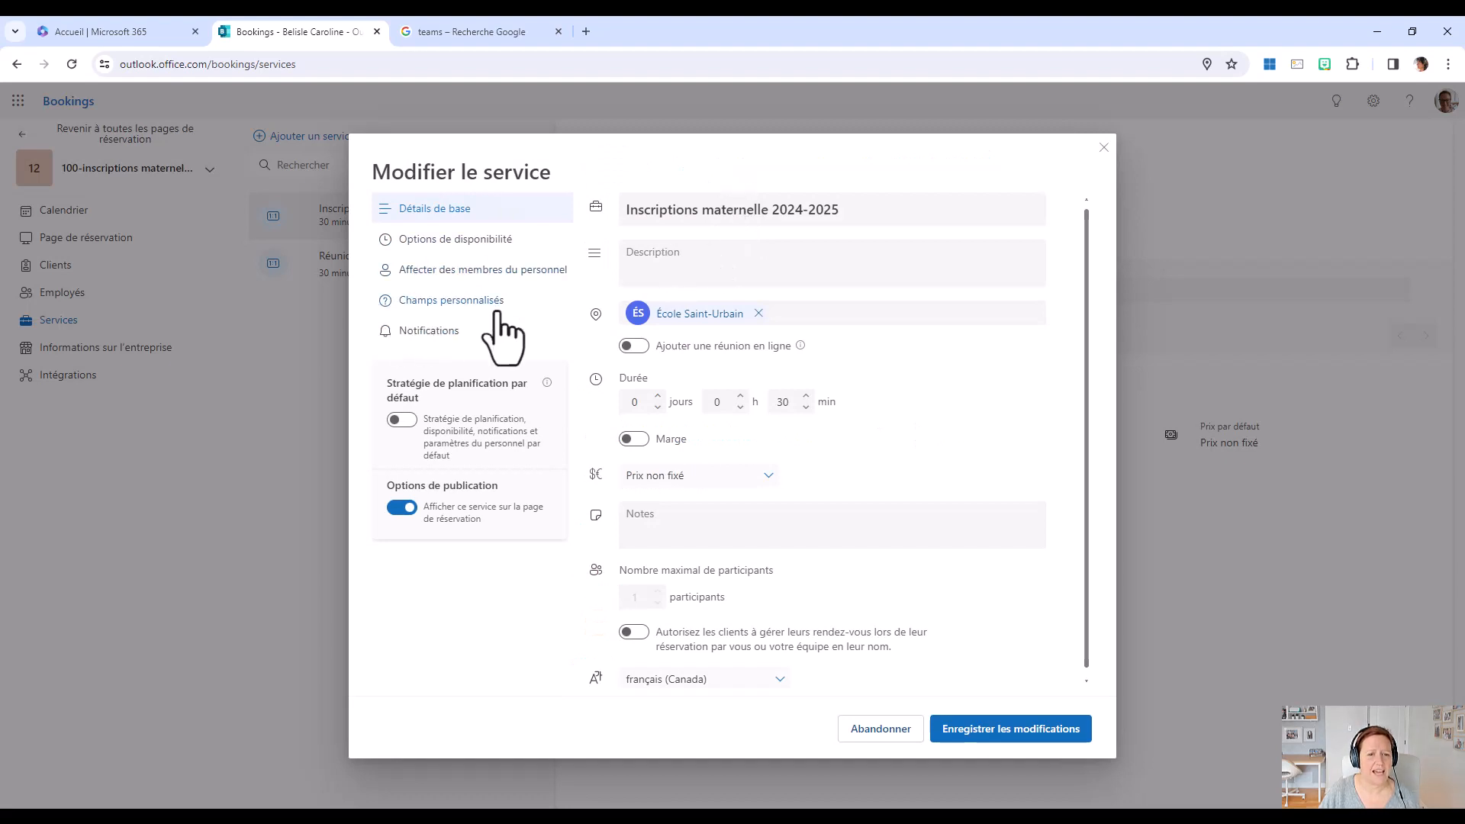
click(456, 309)
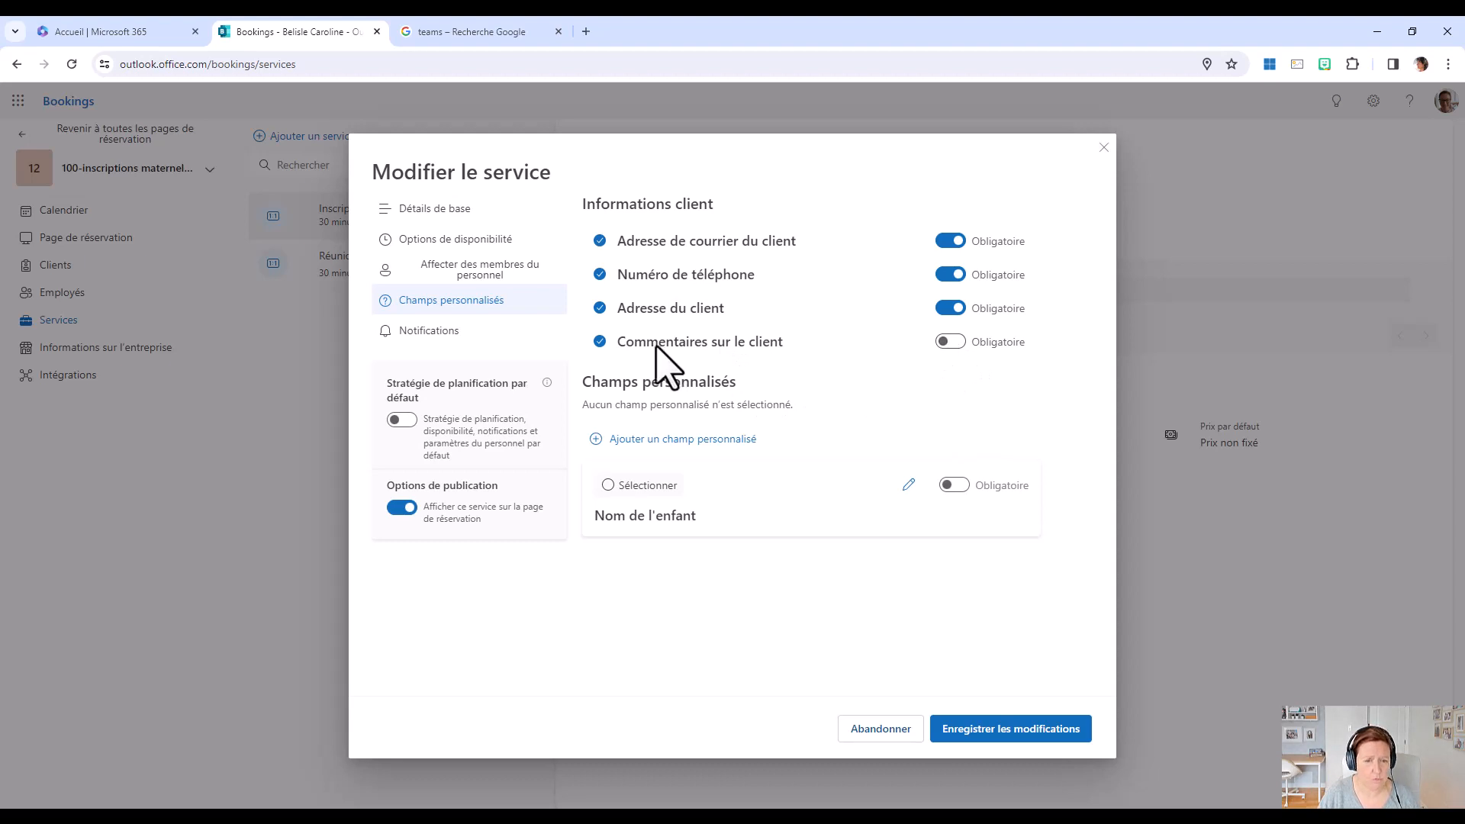
click(599, 343)
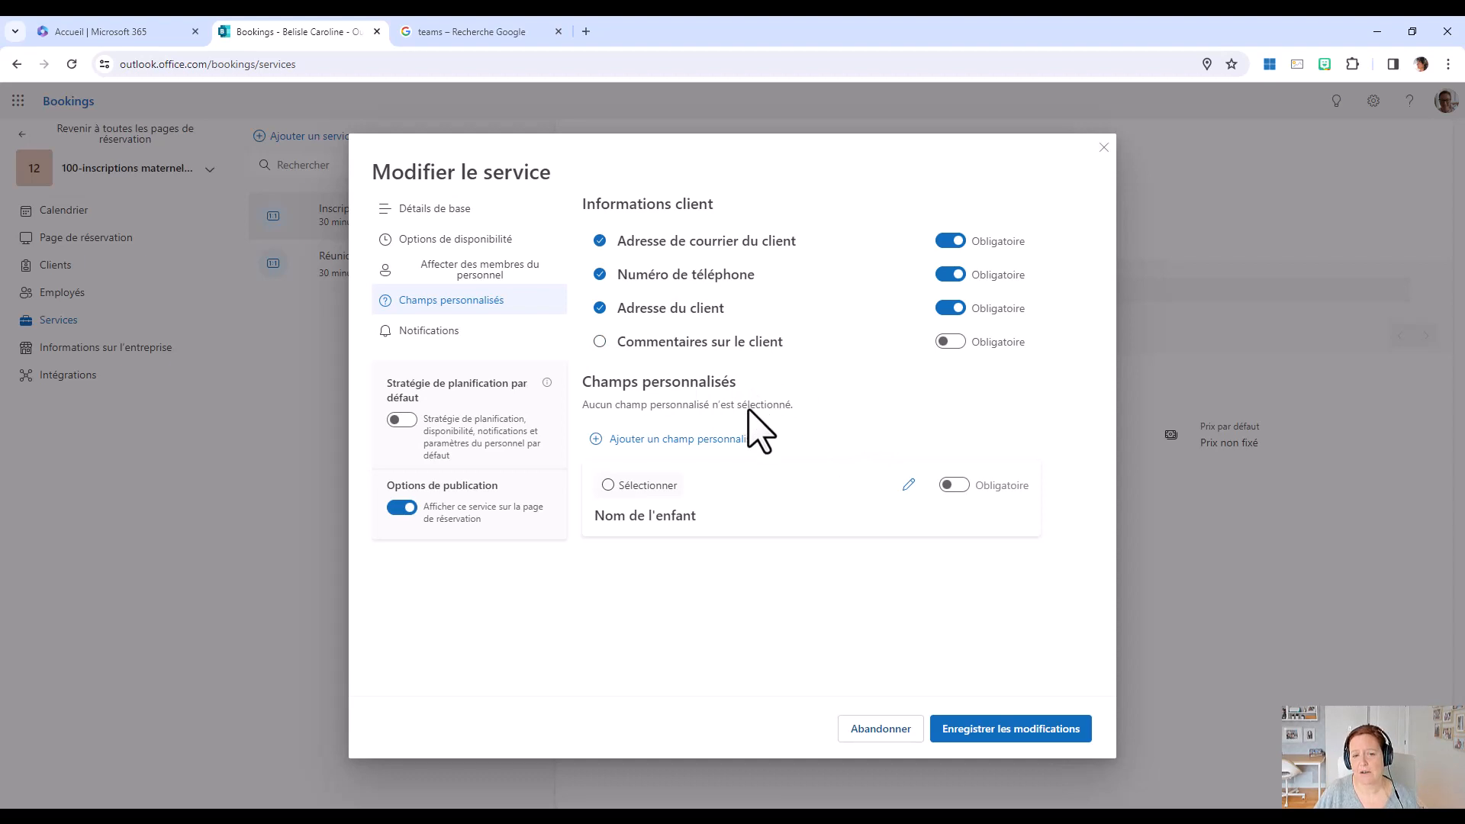
Add the text question "Nom de l'enfant", select it as a required field for the service, and save the service changes.
click(672, 443)
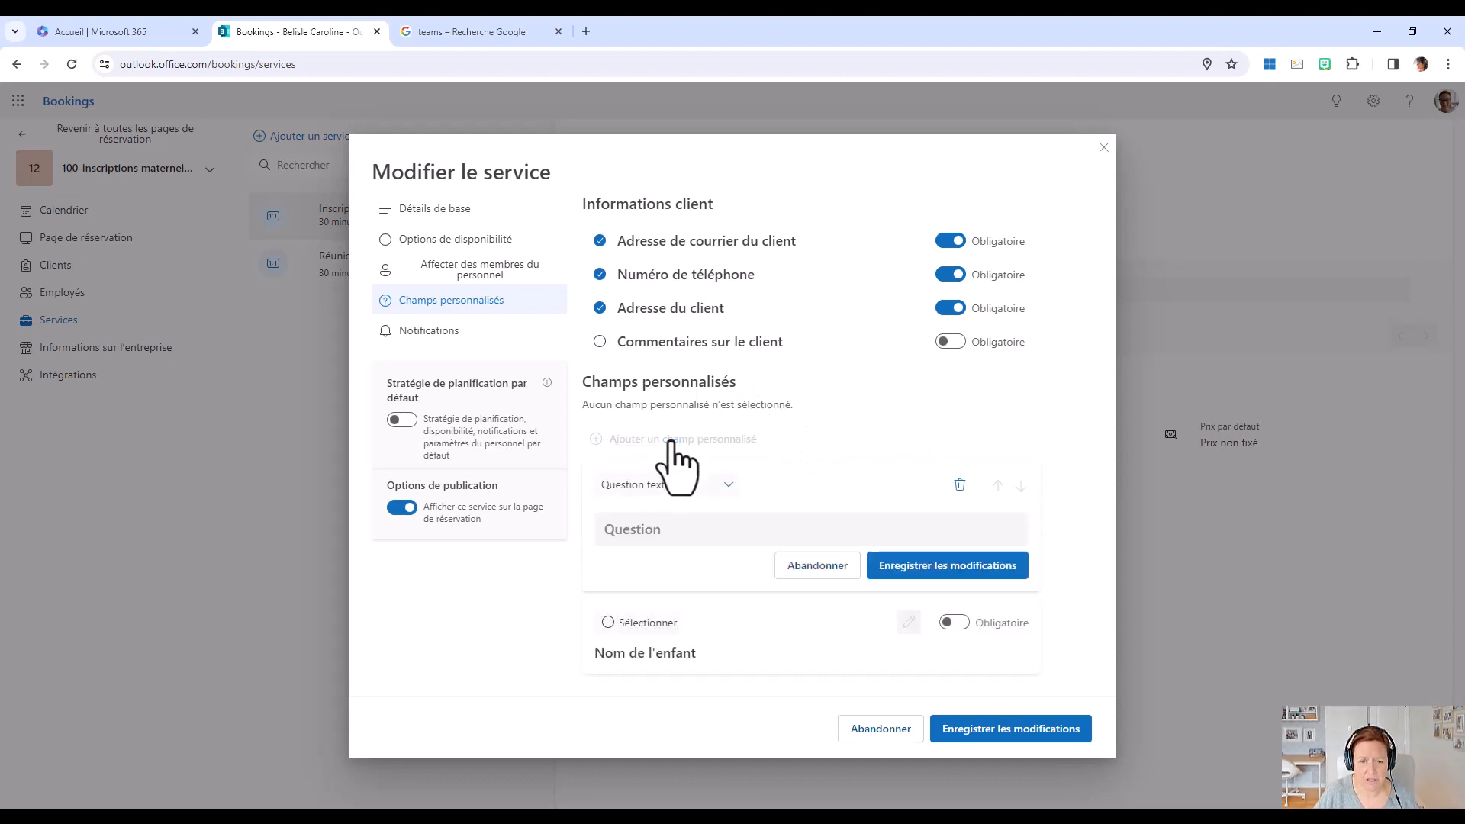
click(710, 486)
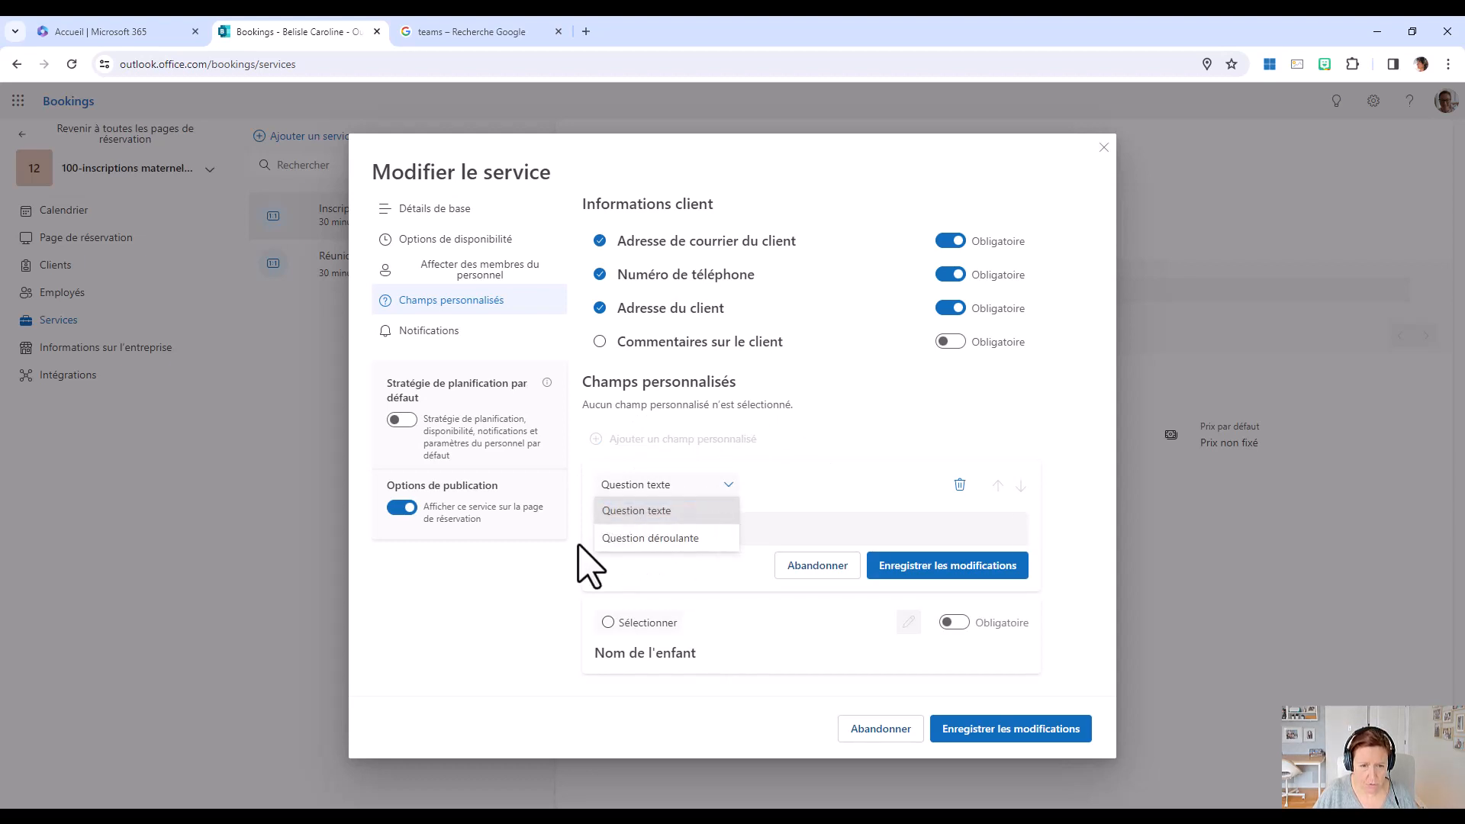
click(721, 510)
click(645, 530)
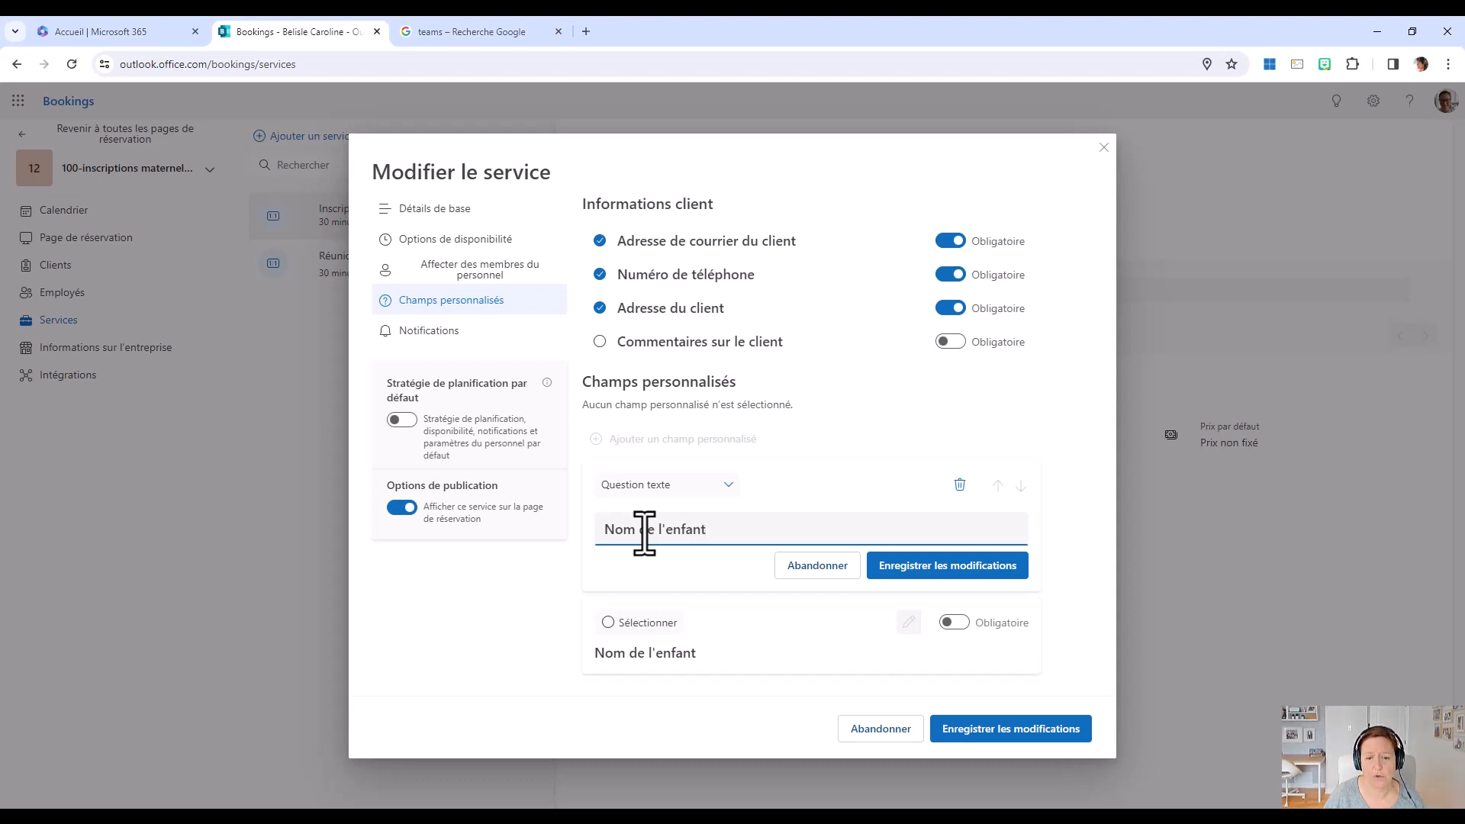
click(960, 569)
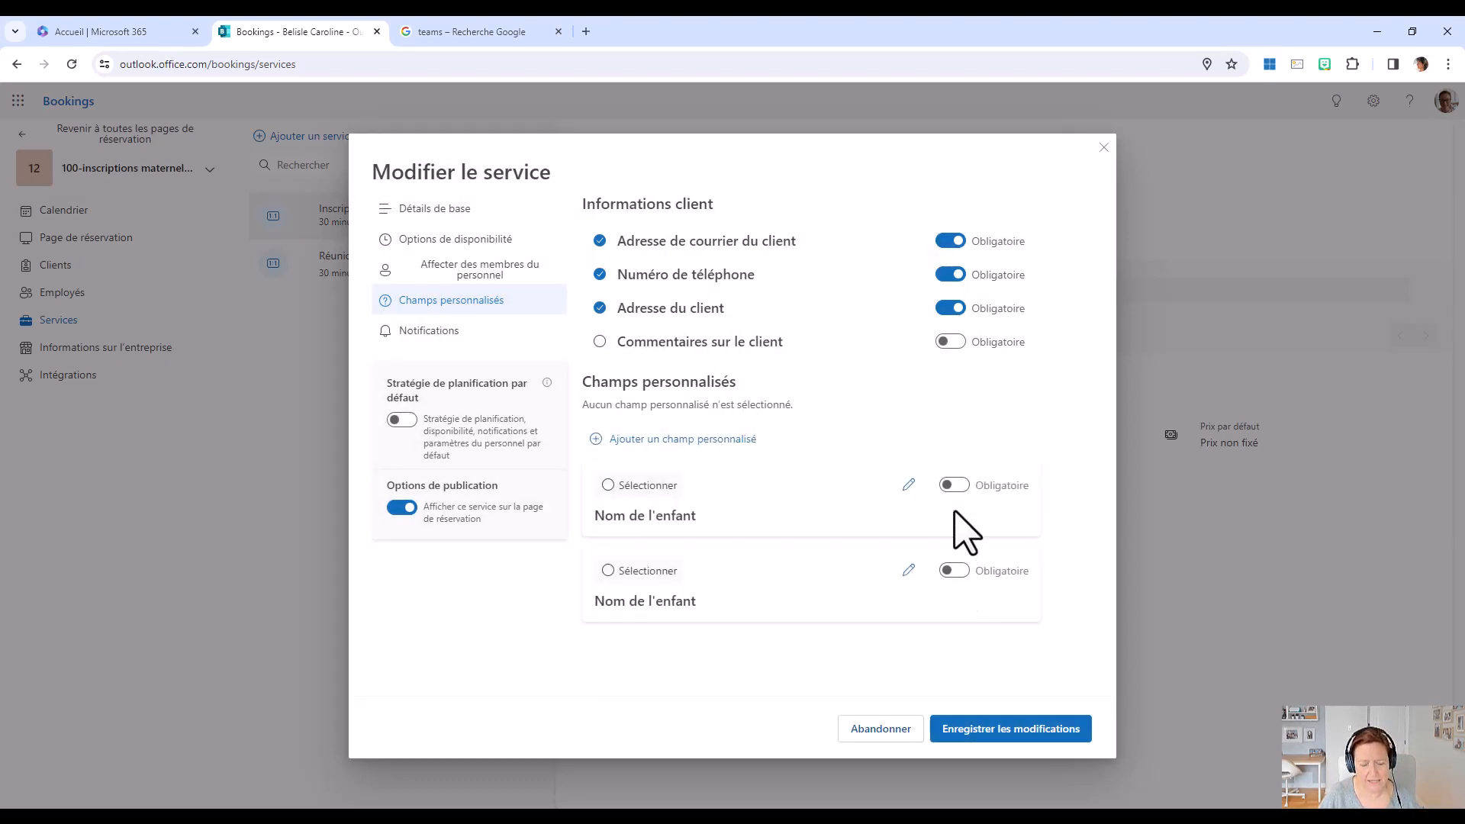
click(609, 487)
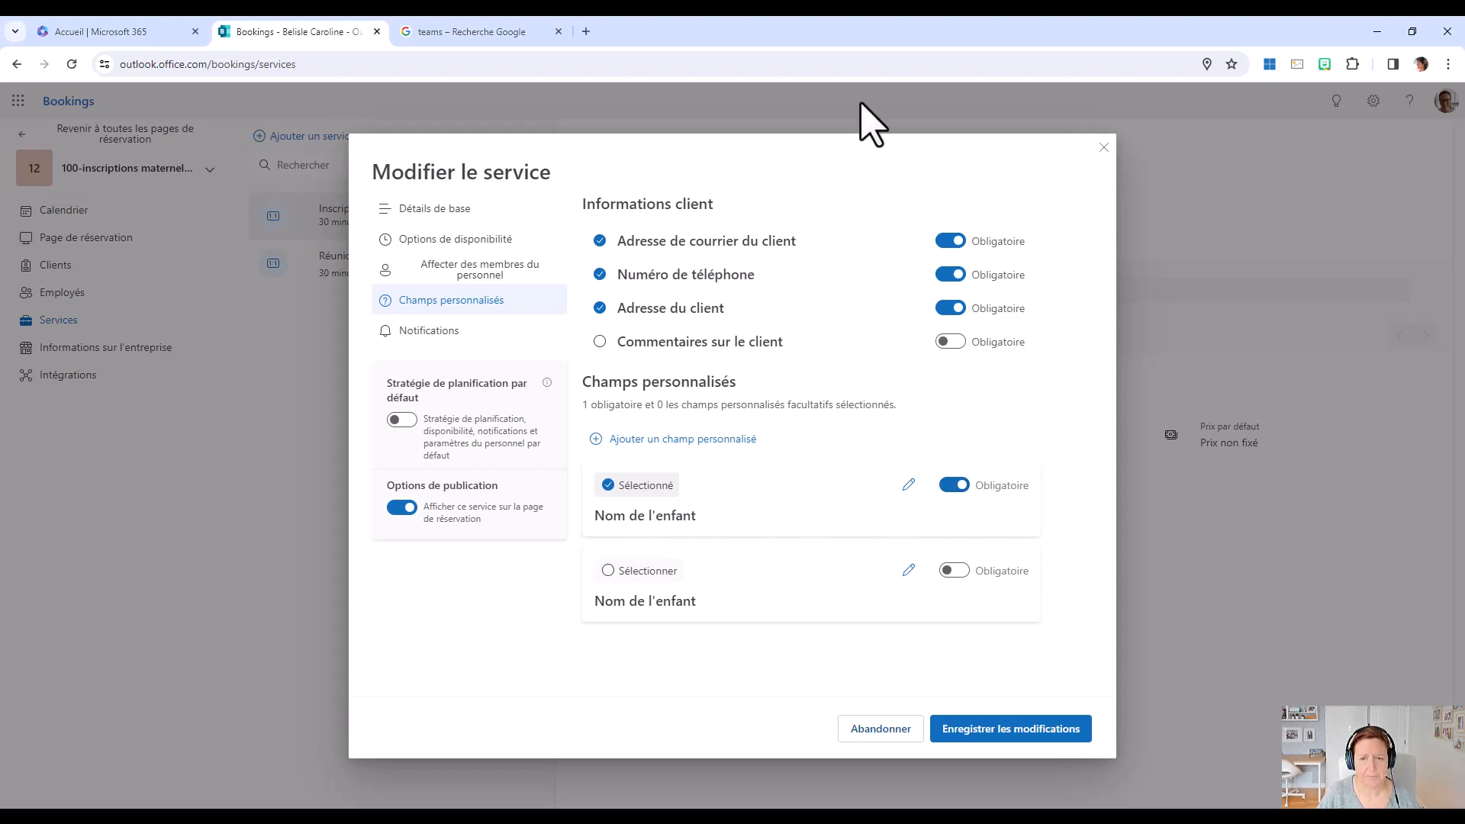
click(1018, 731)
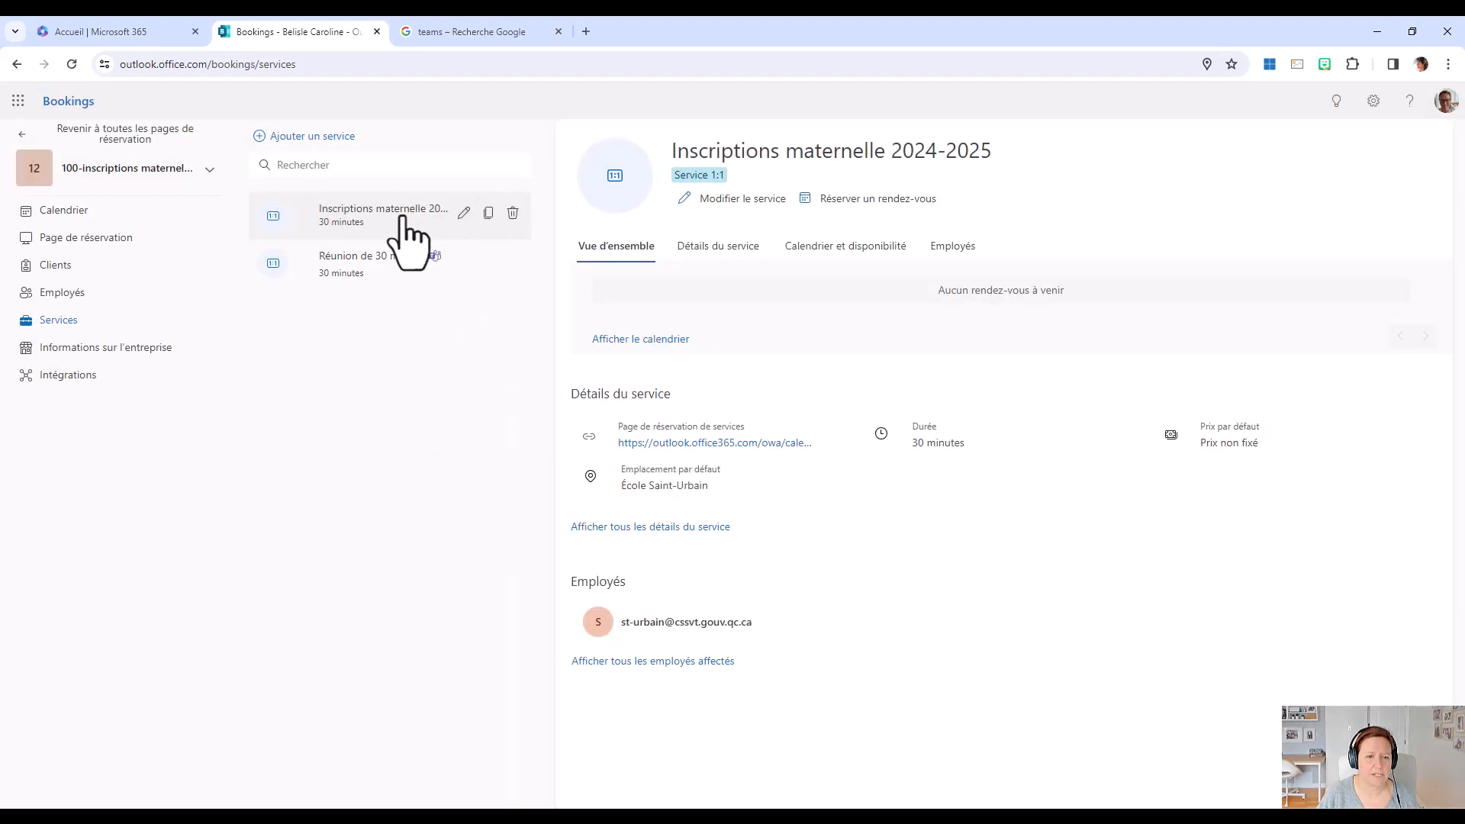
In the service's notification settings, keep the business e-mail alert for new or modified bookings enabled and delete the existing e-mail reminder.
click(739, 200)
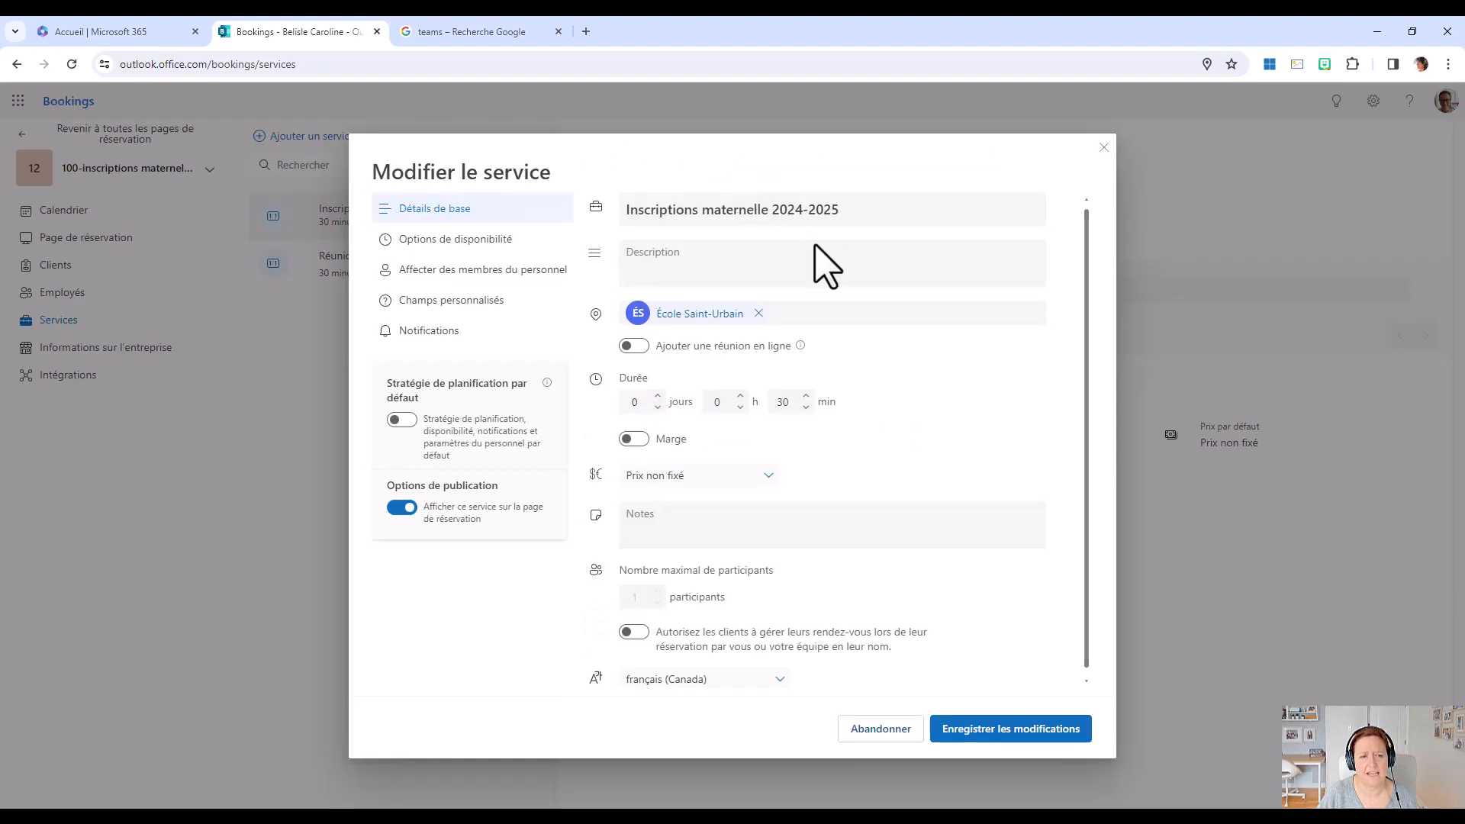
click(453, 334)
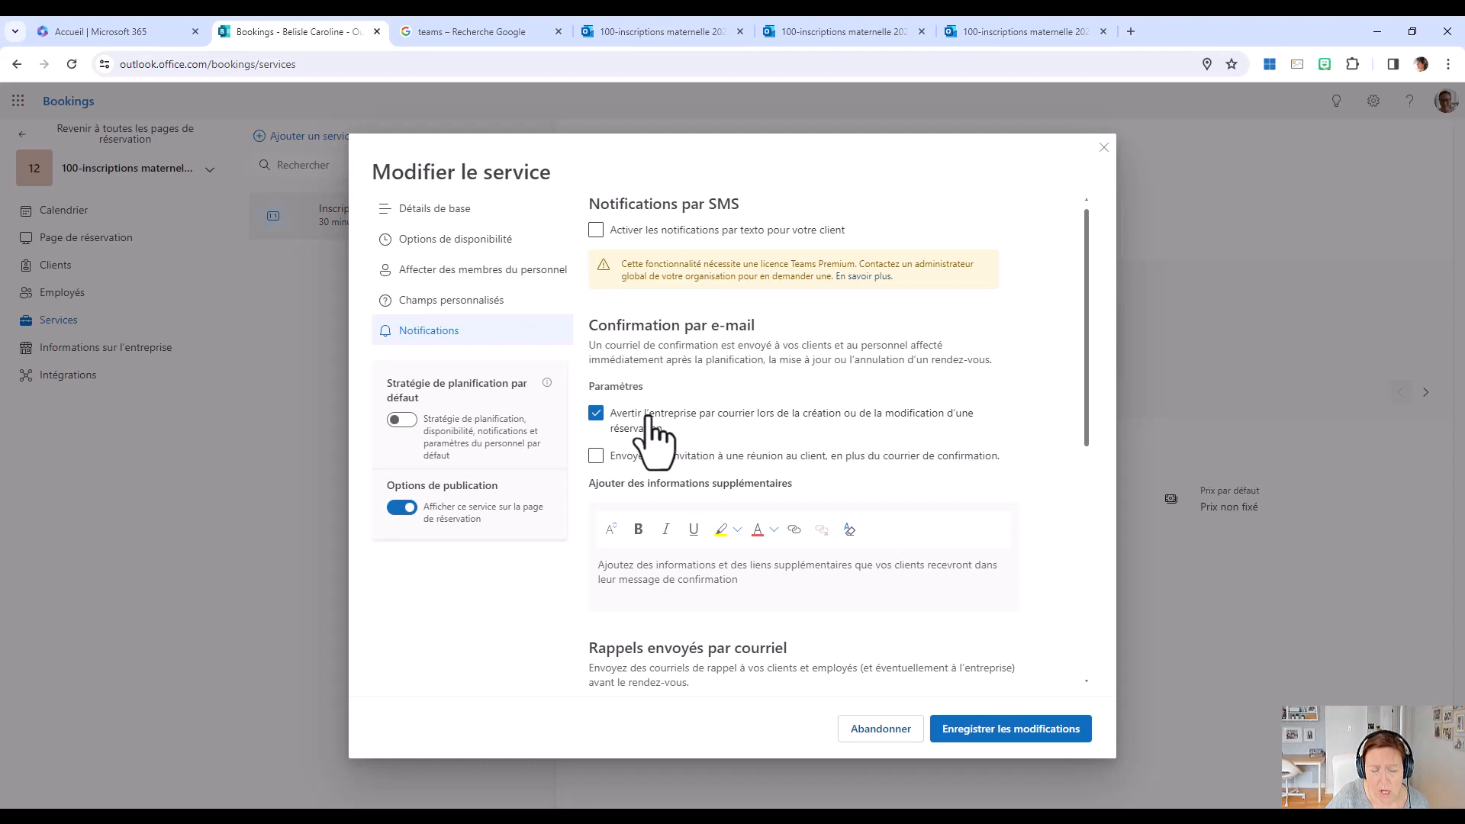
click(596, 413)
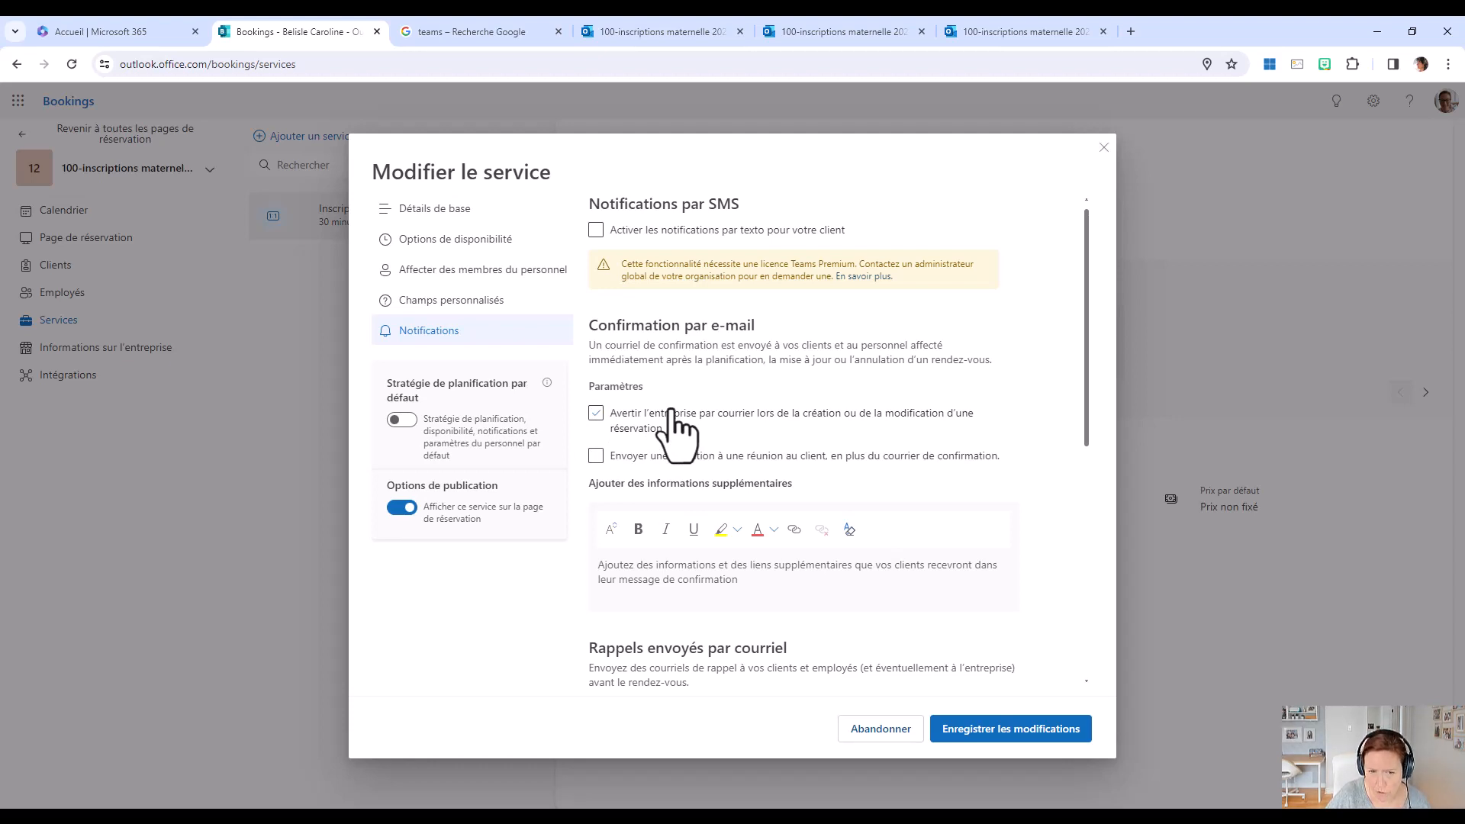
click(671, 416)
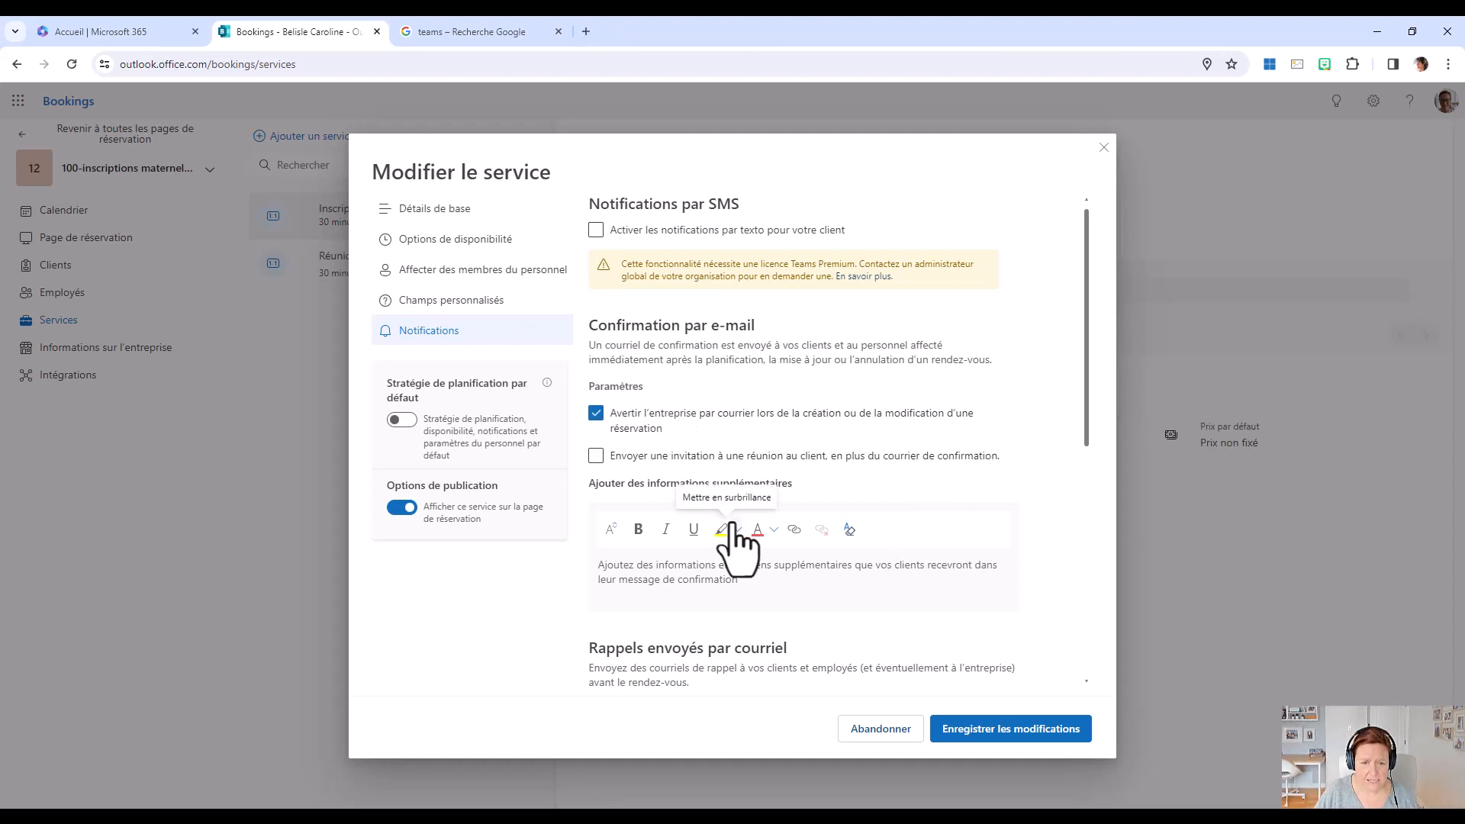
scroll(736, 546, down, 4)
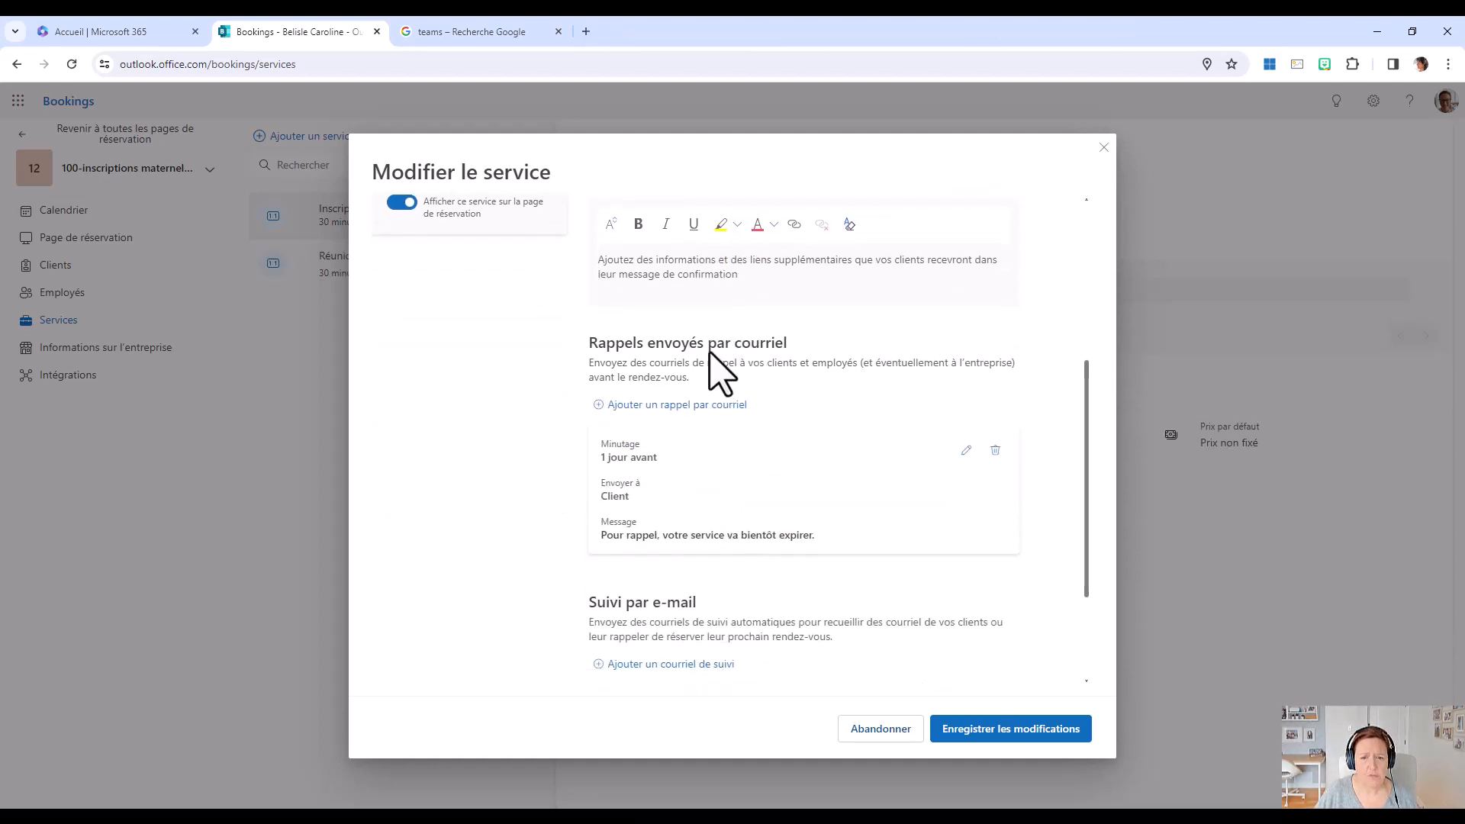
click(996, 451)
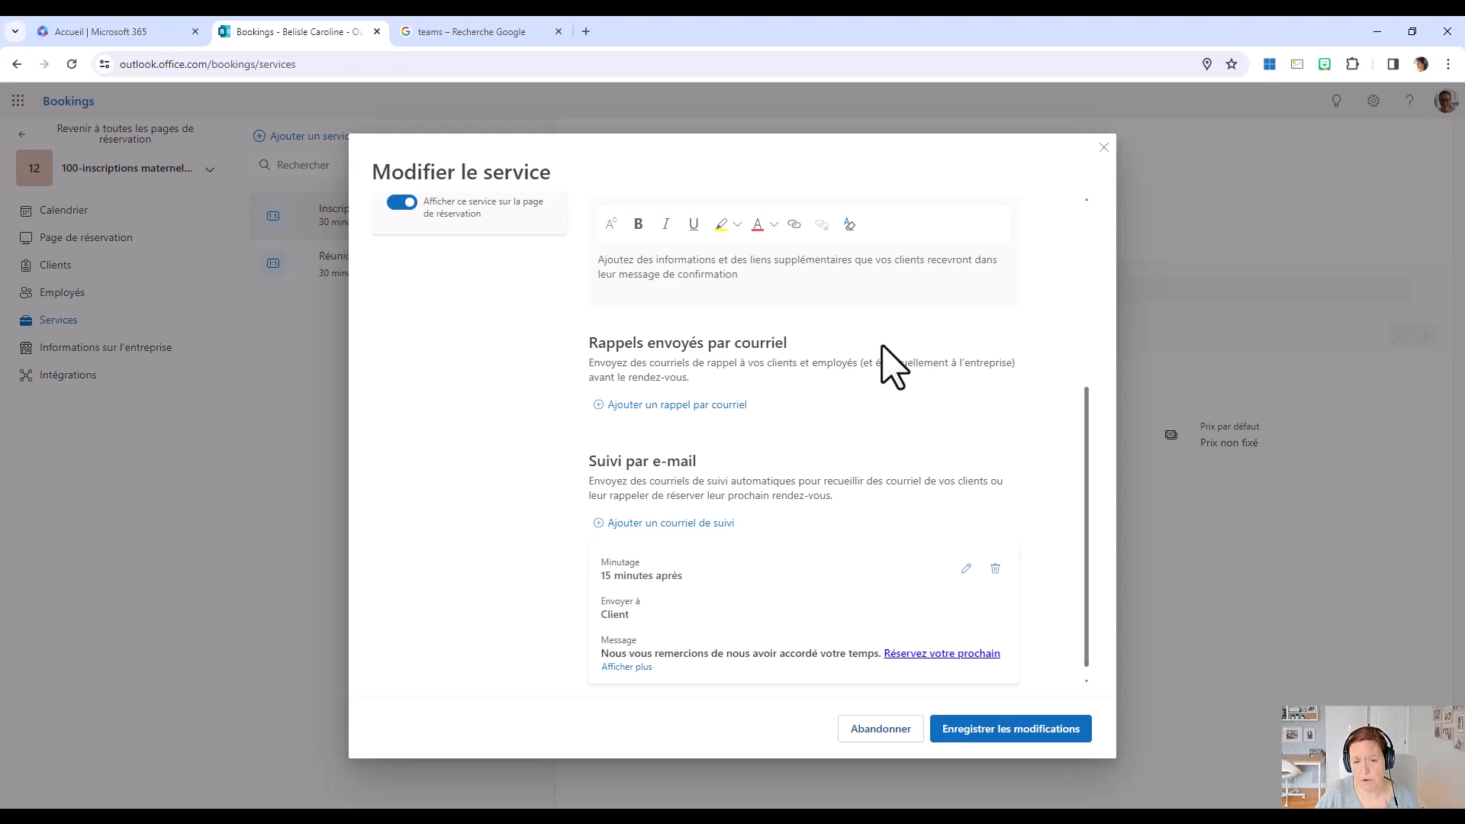
Add an e-mail reminder sent to the client 1 day before the appointment, with an empty message, and save the reminder.
click(693, 410)
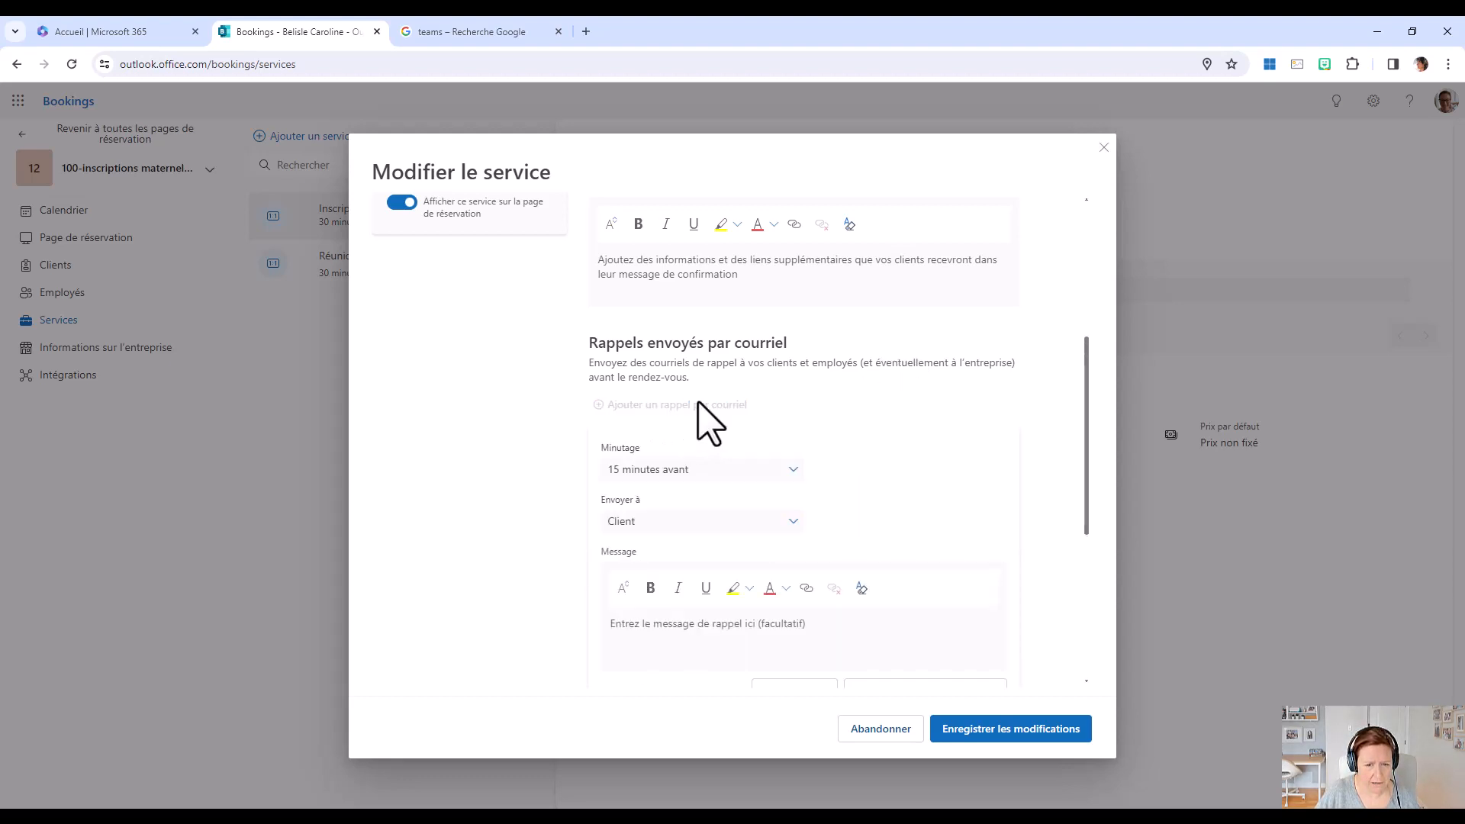
click(791, 470)
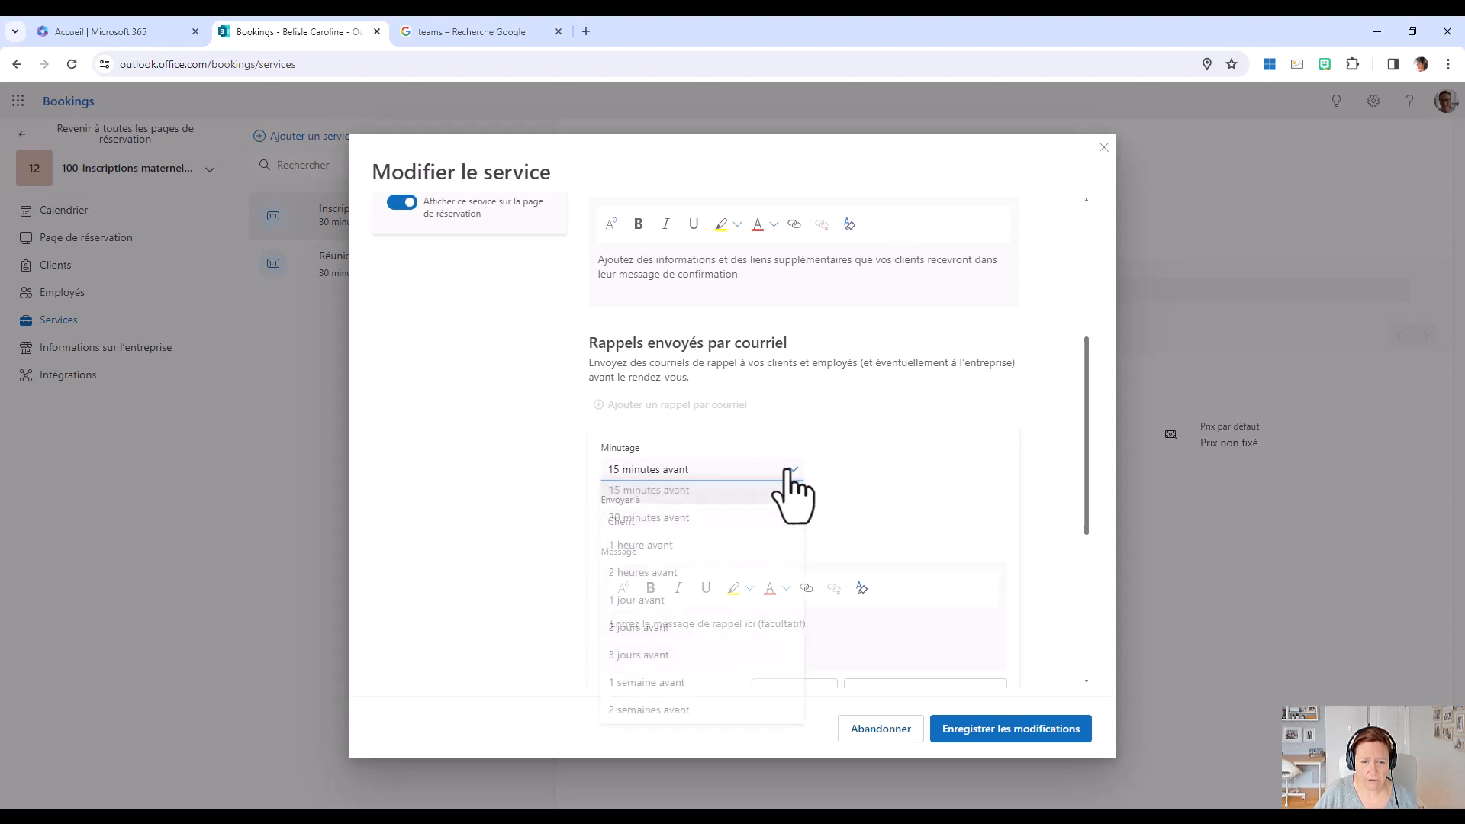
click(661, 607)
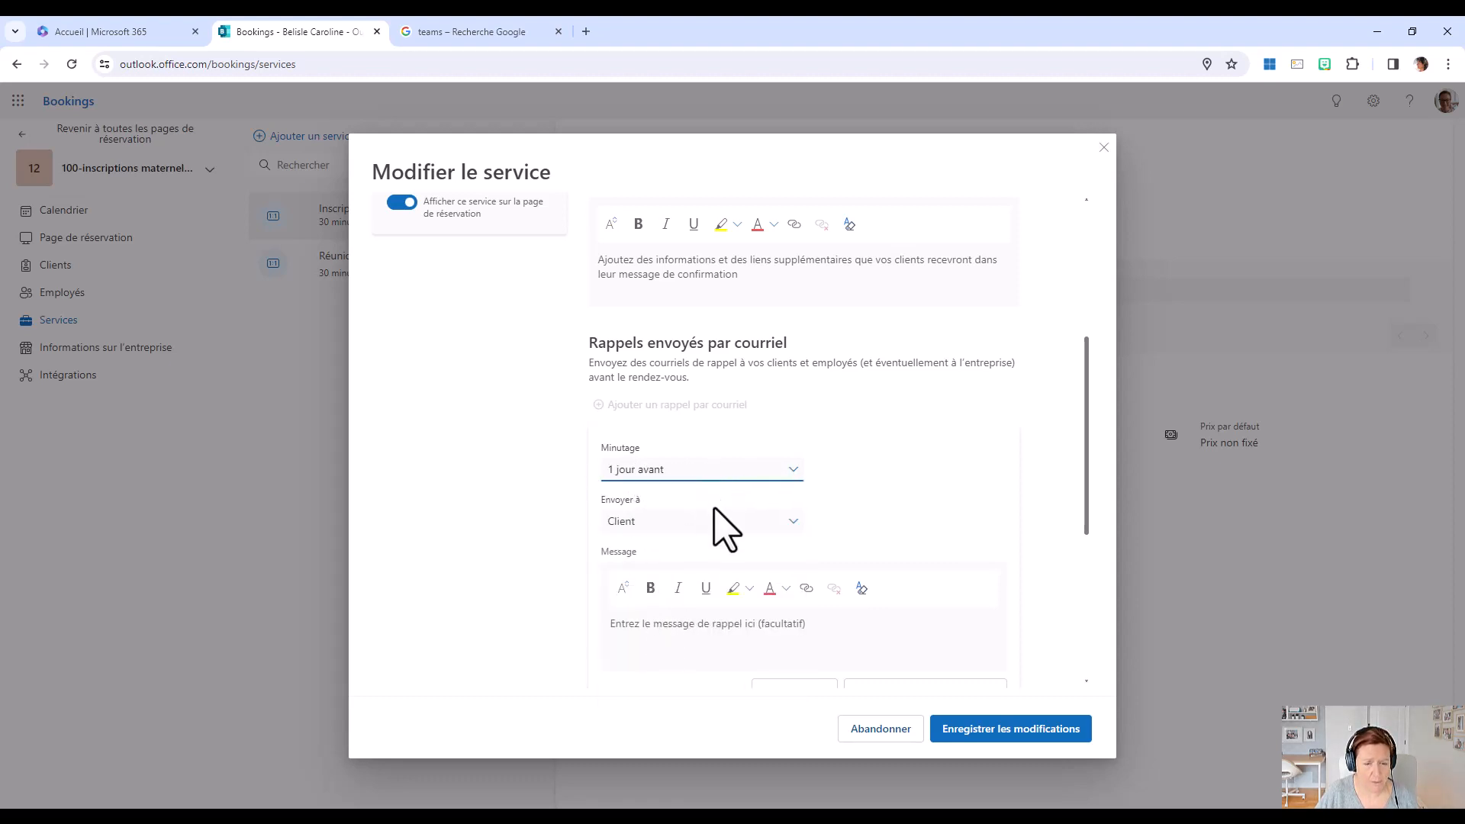
scroll(720, 519, down, 1)
scroll(718, 511, down, 2)
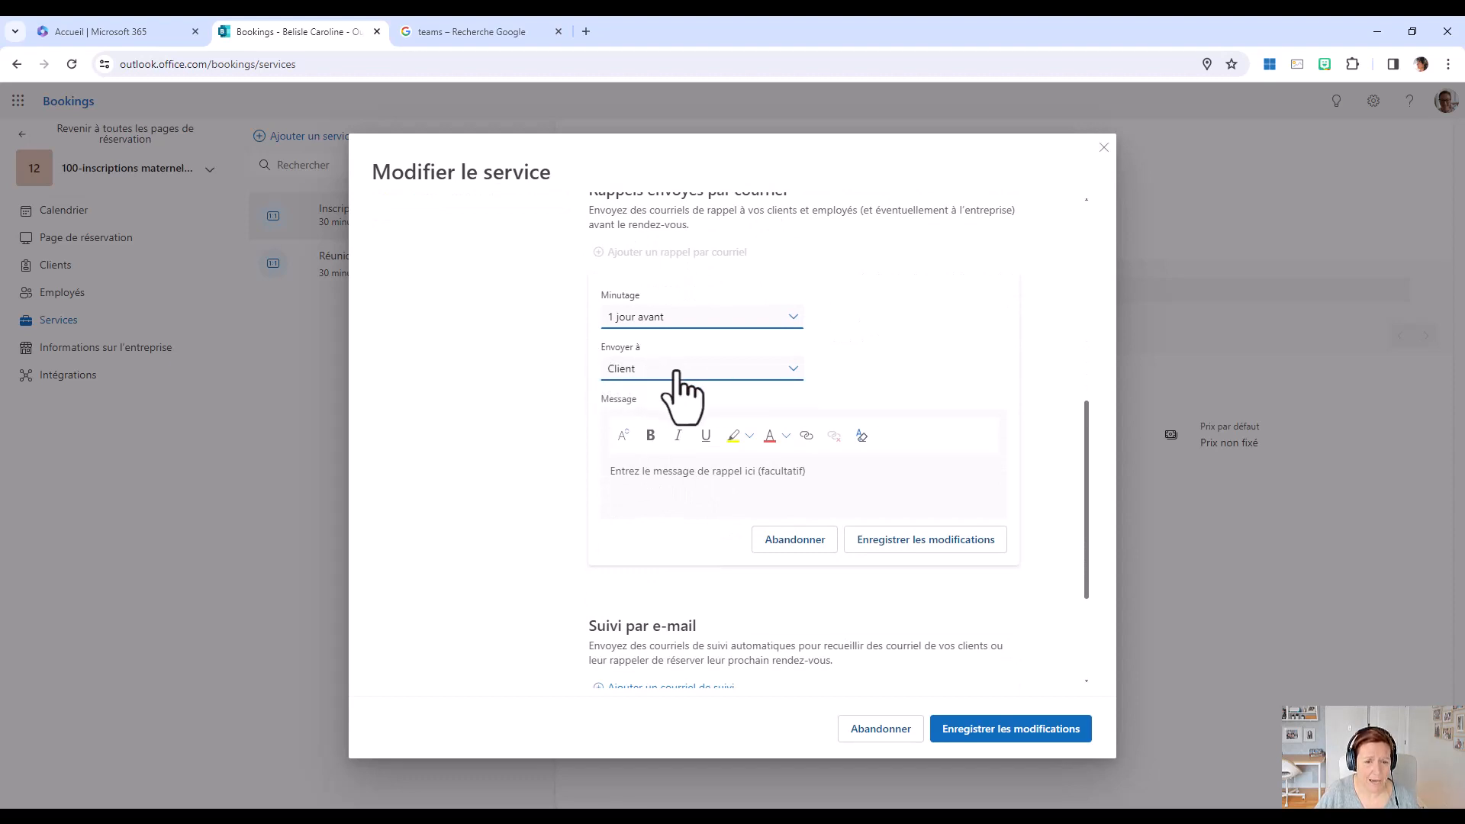
click(791, 372)
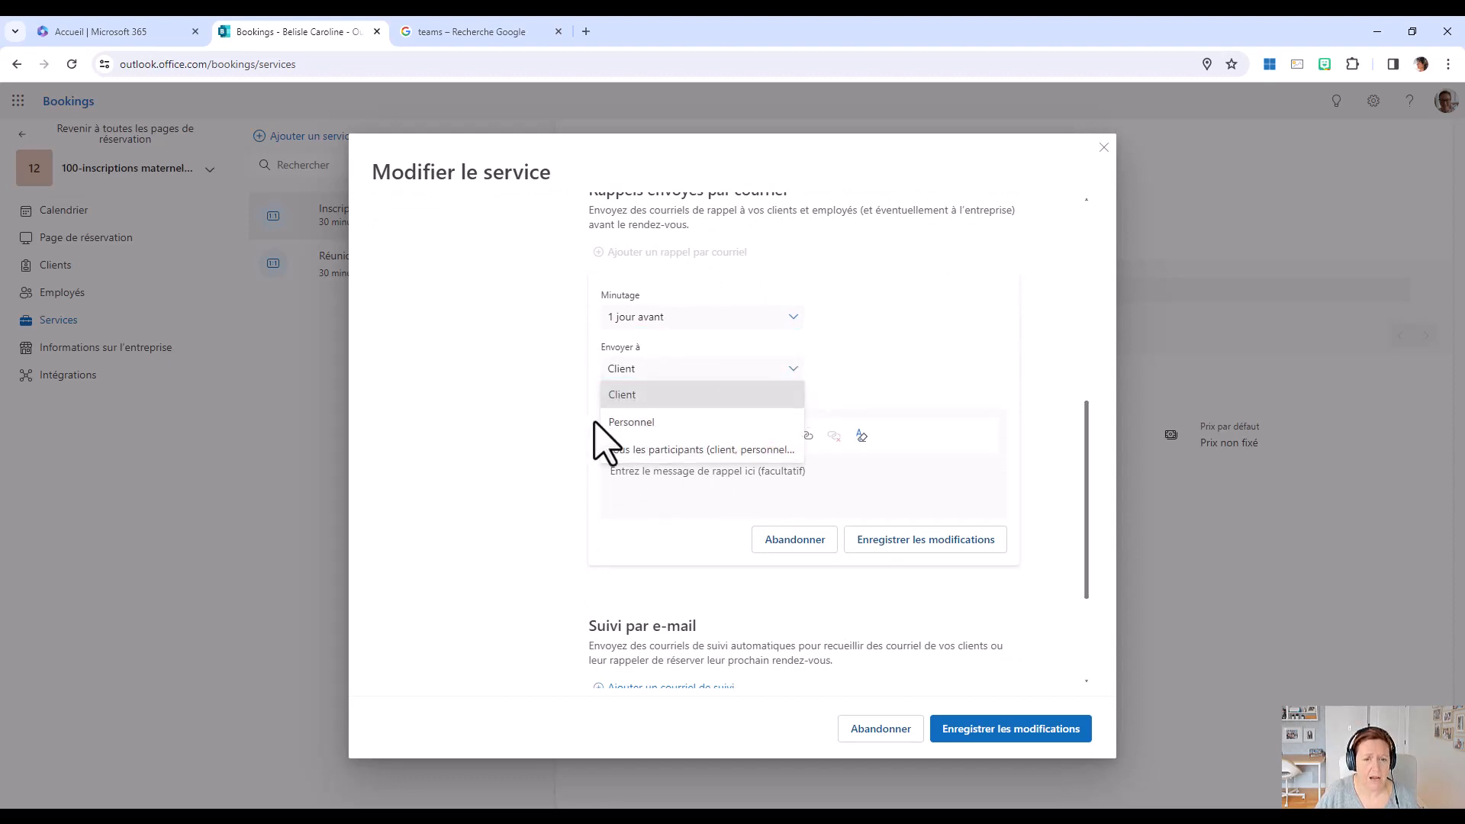
click(641, 397)
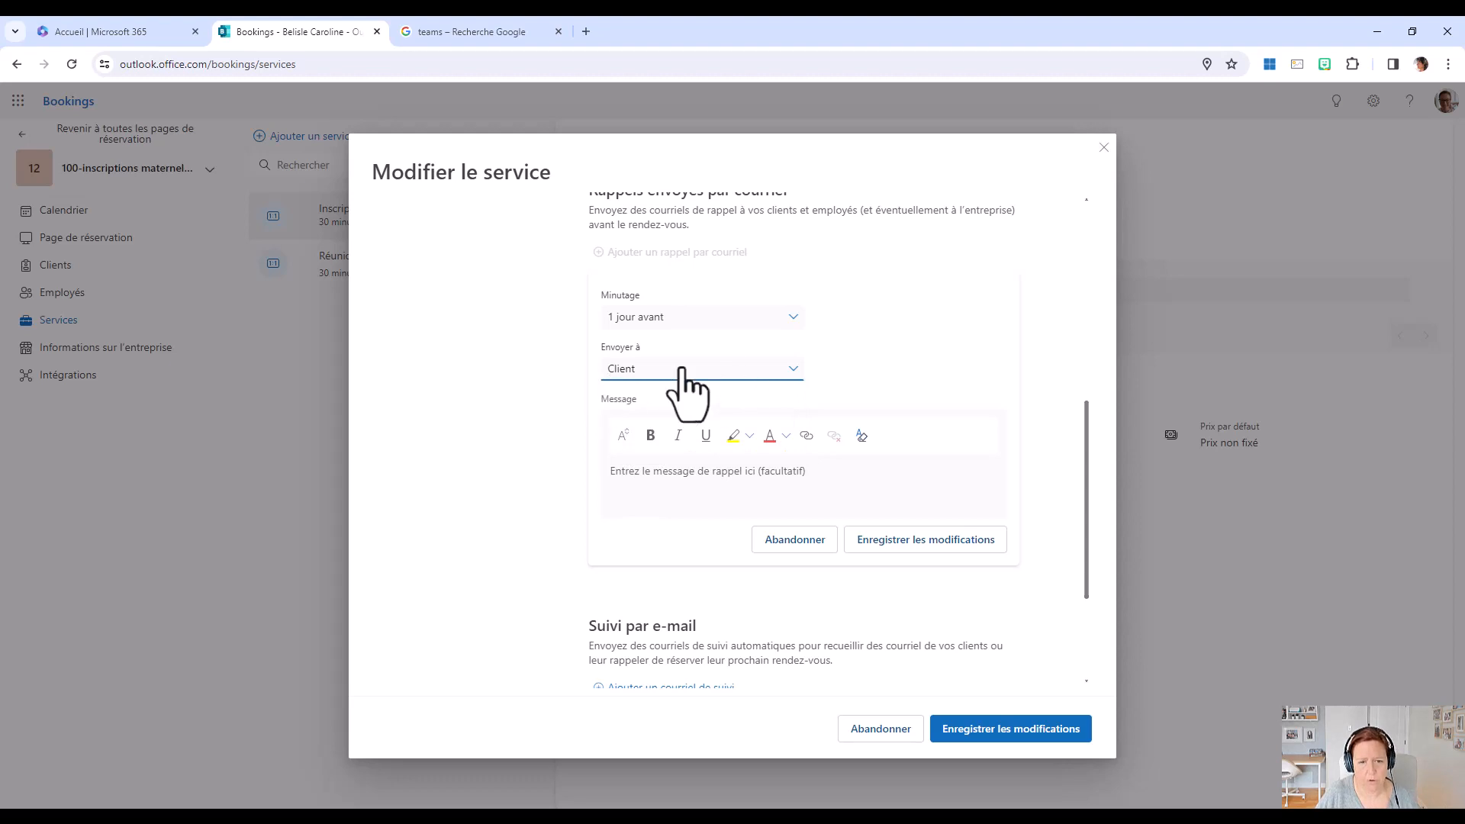
click(622, 481)
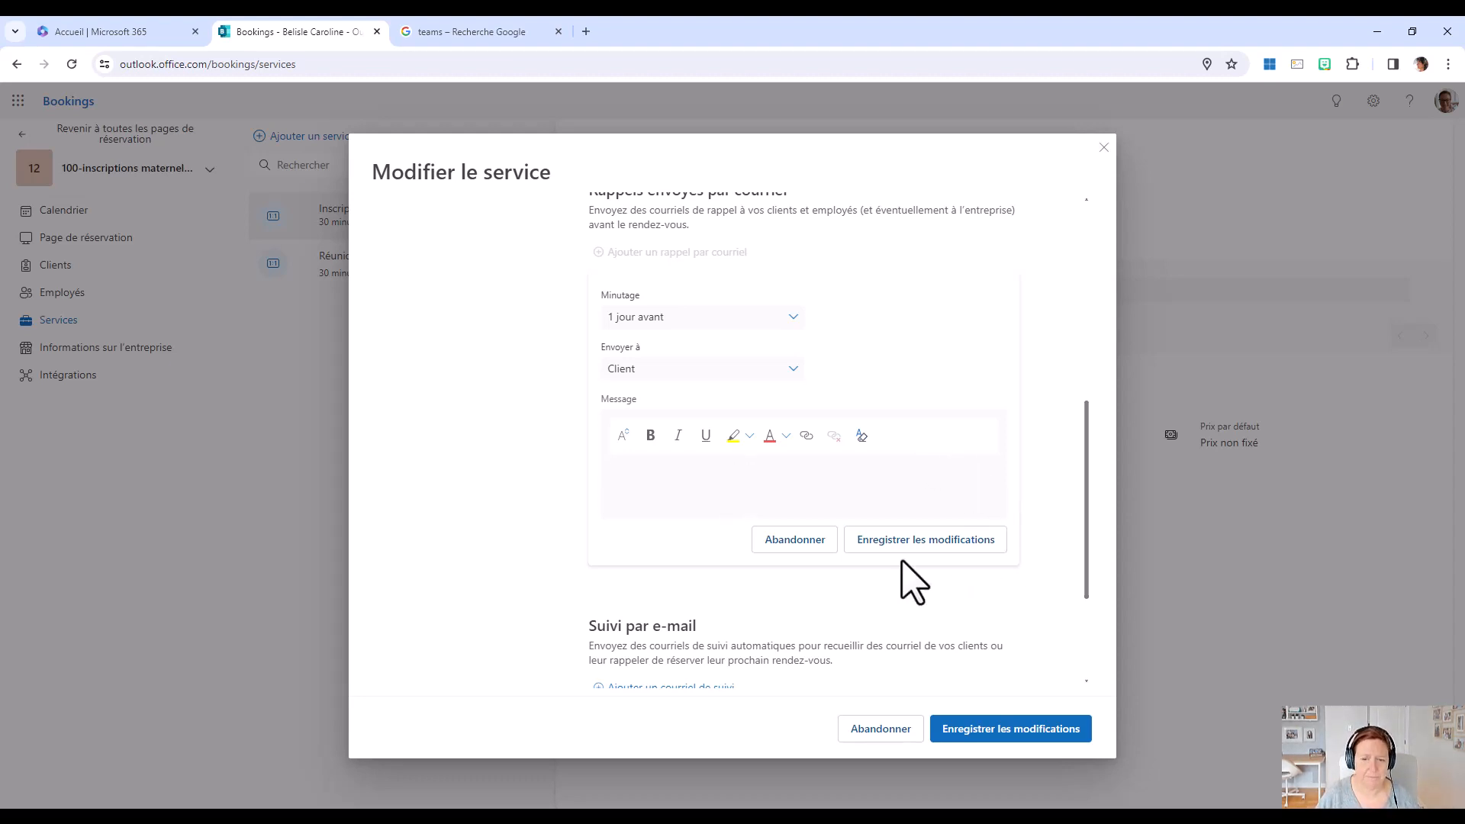
click(947, 540)
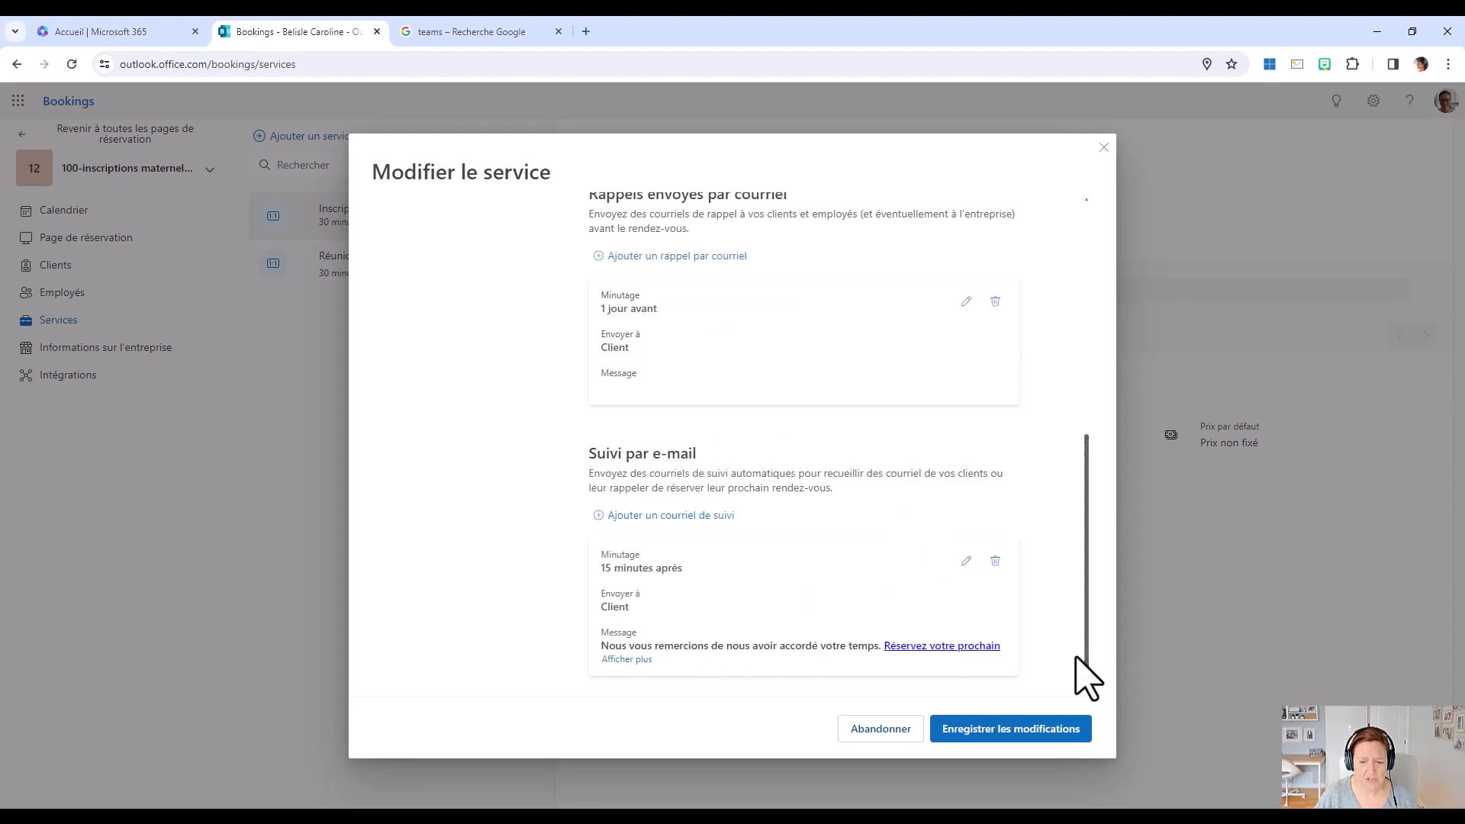
Review and save the service's notification settings, and recheck its basic details before saving the service again.
scroll(1008, 615, up, 5)
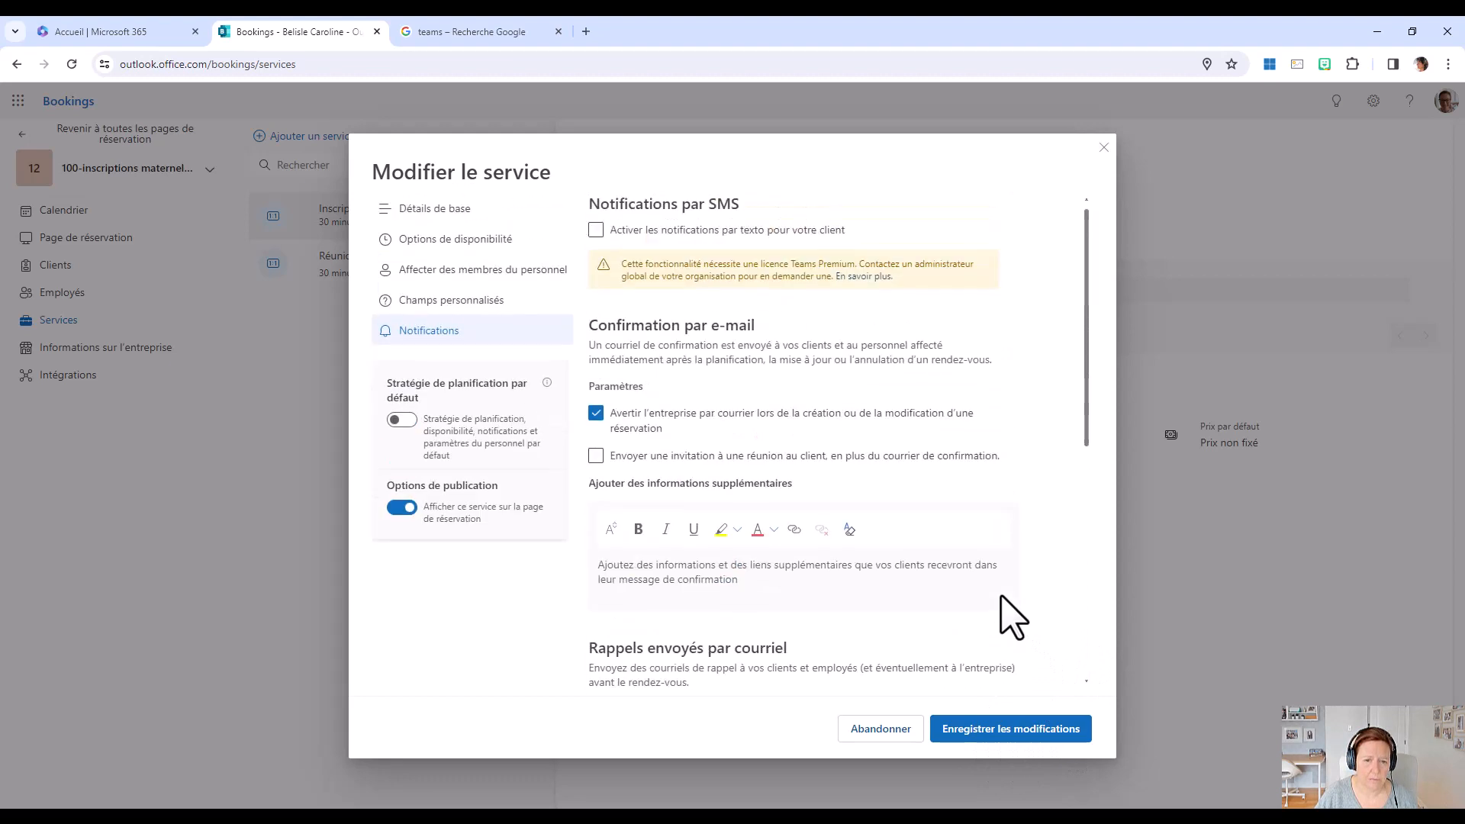
scroll(1008, 615, down, 5)
scroll(1013, 617, down, 1)
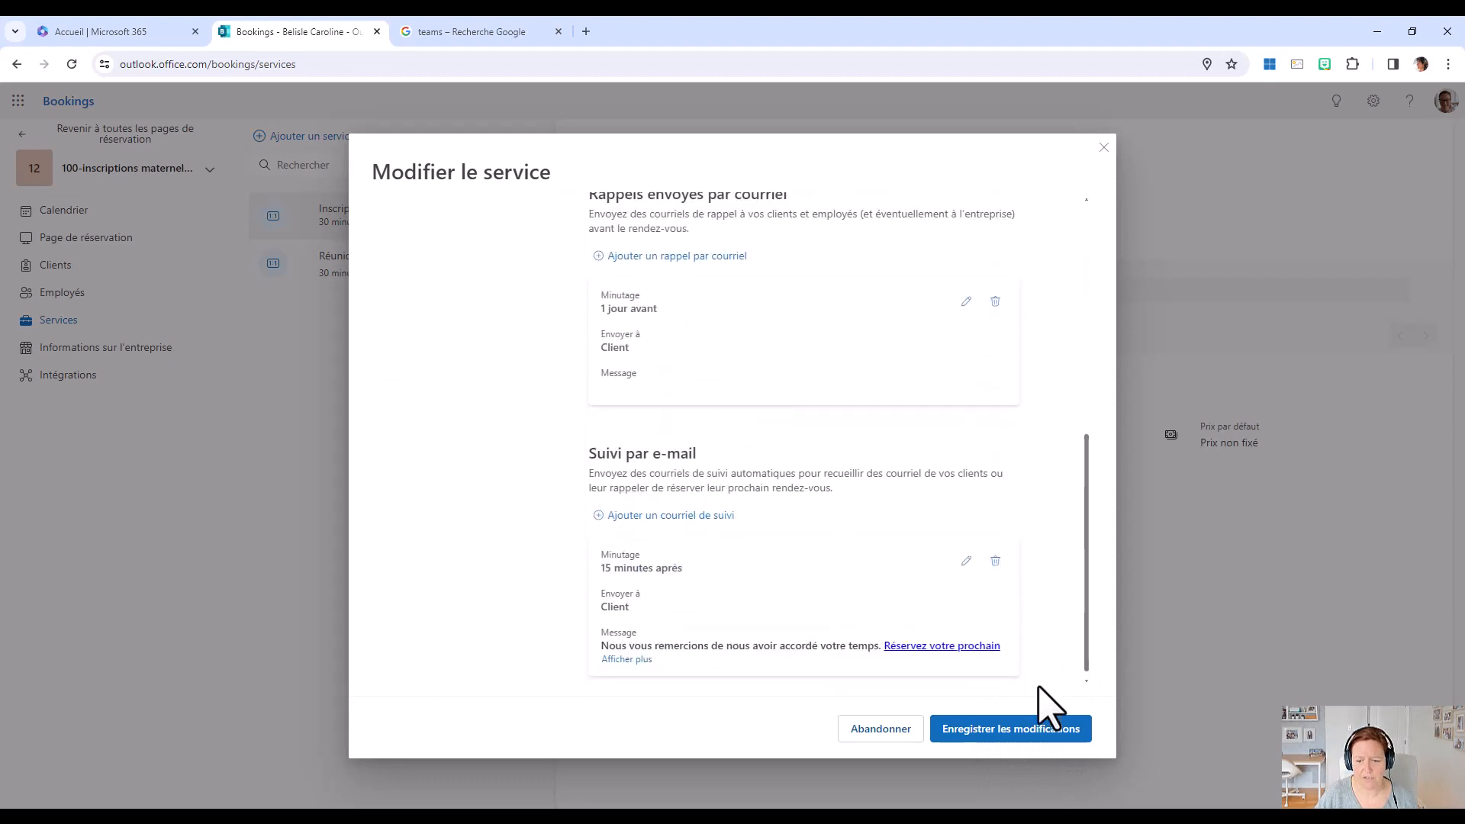
click(1036, 732)
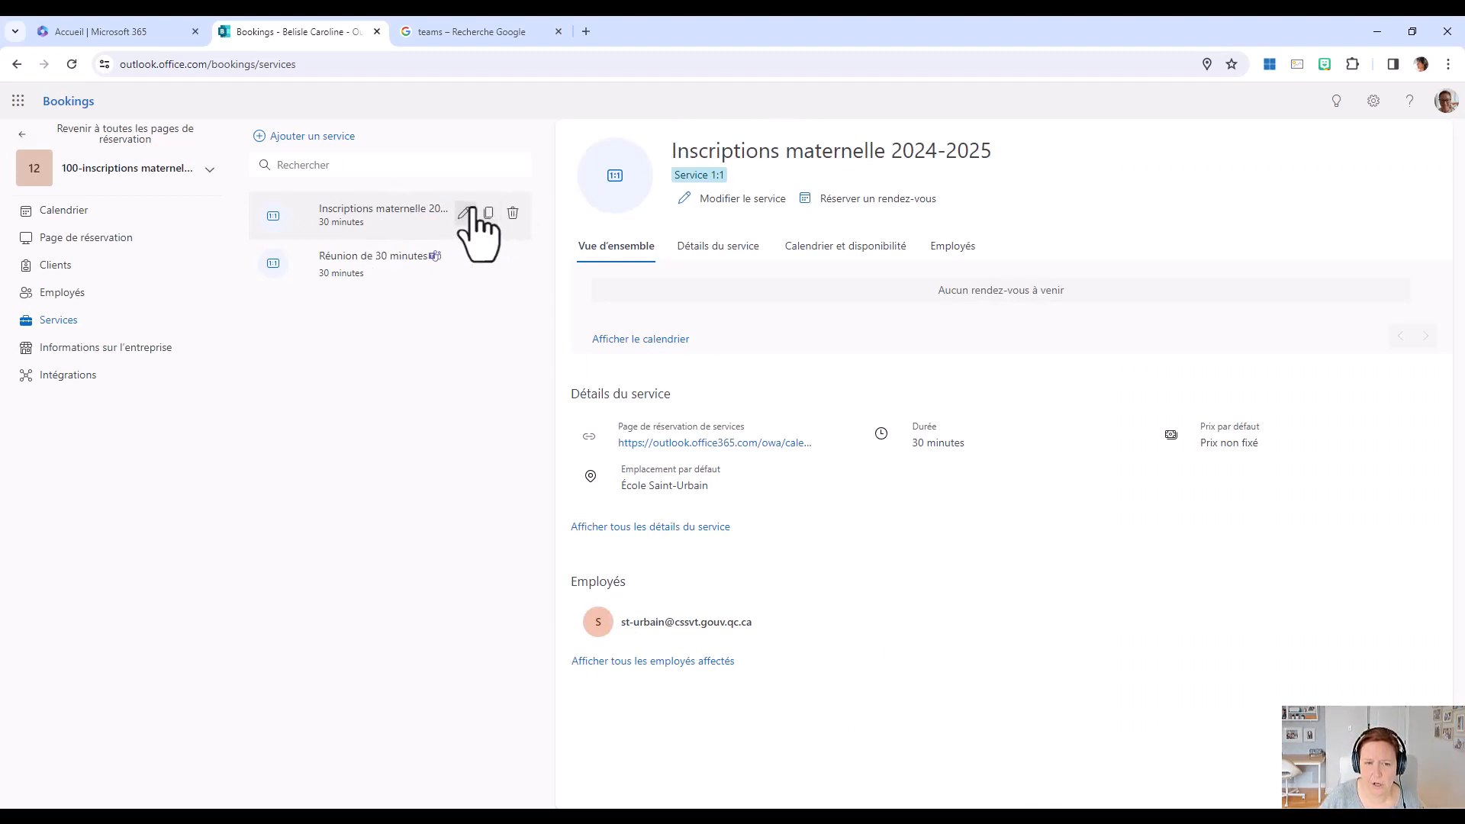
click(744, 200)
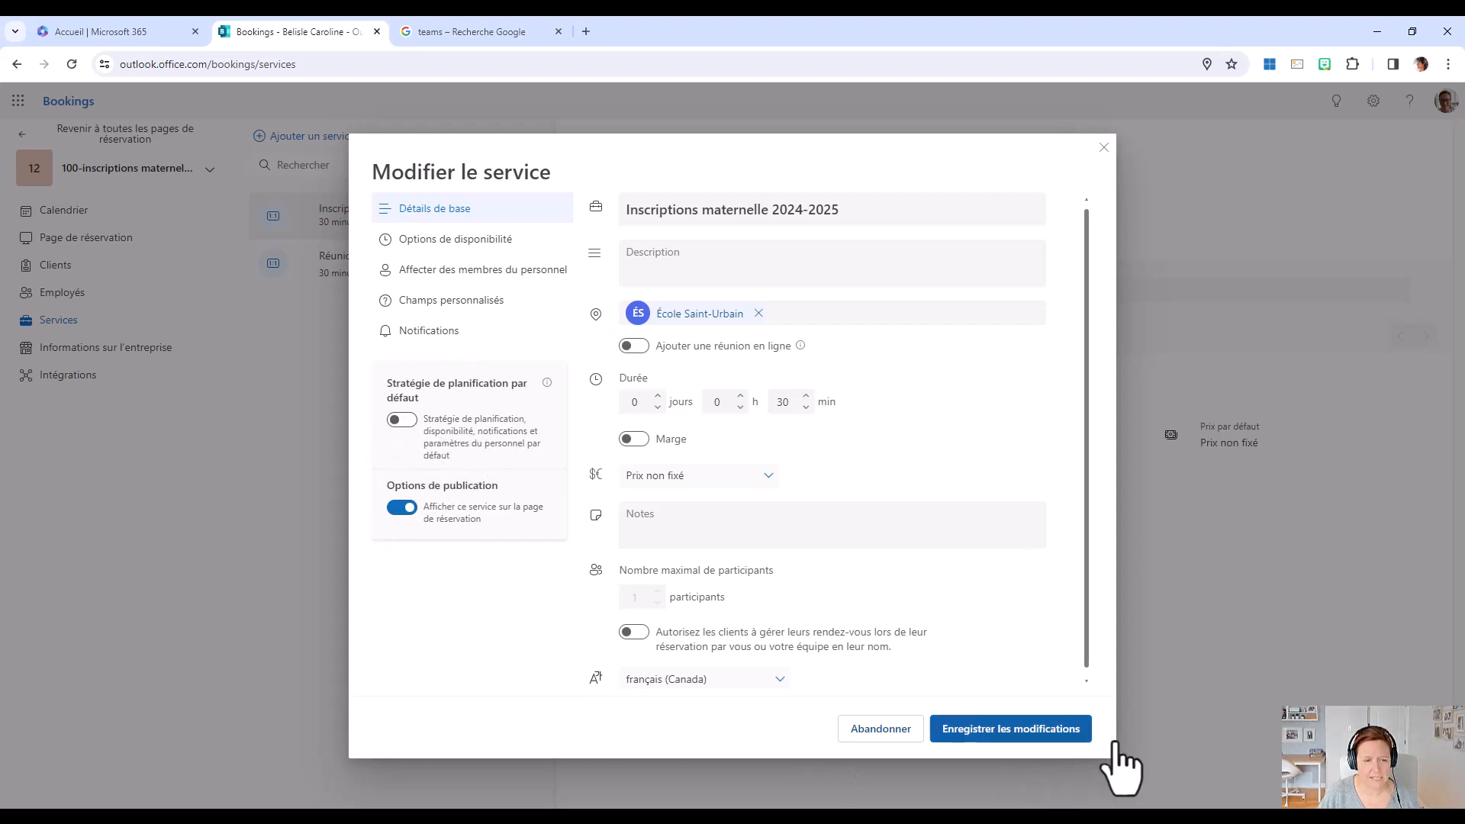
click(1065, 729)
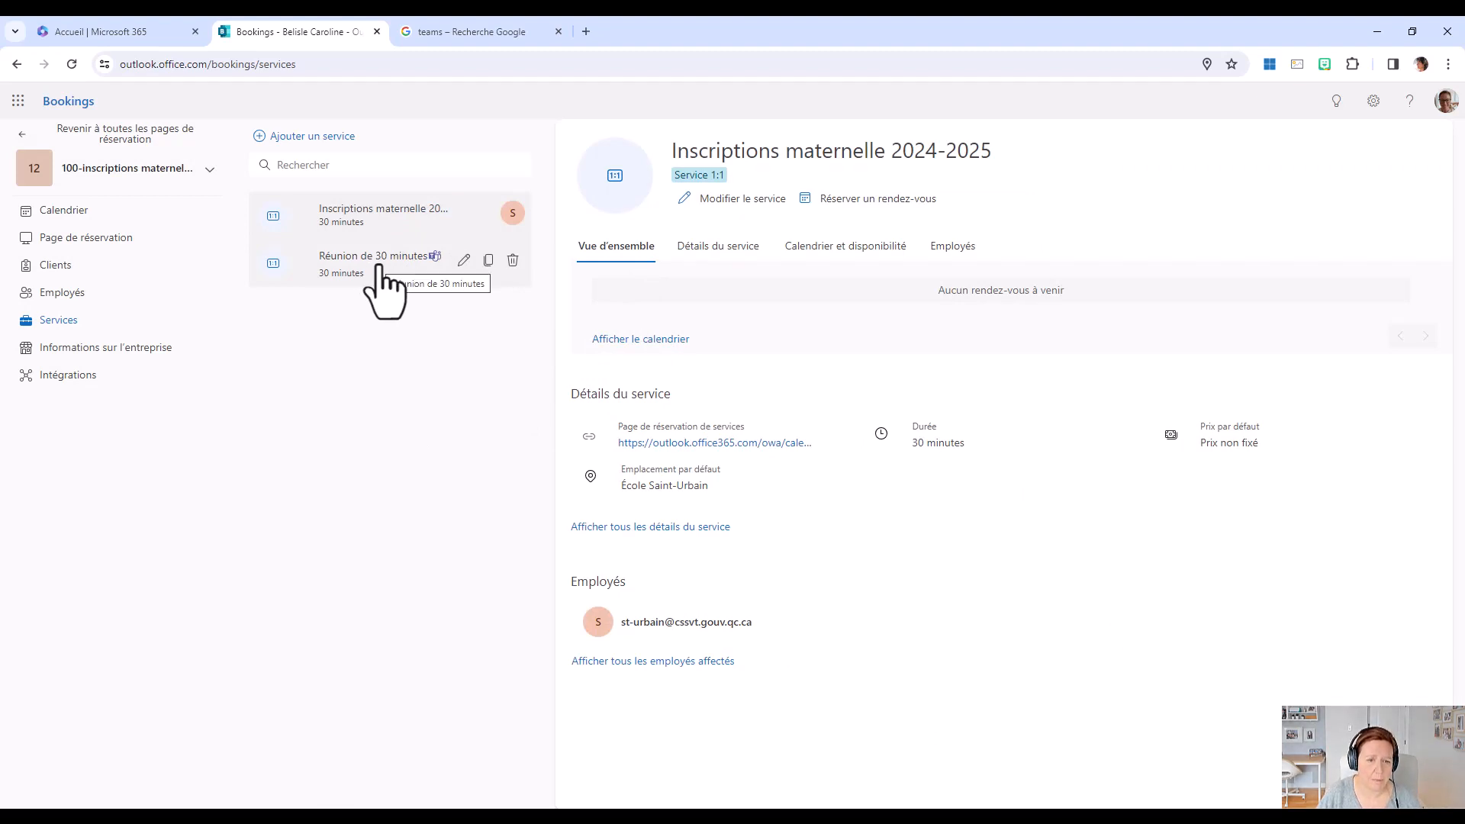
Delete the "Réunion de 30 minutes" service from the services list.
click(513, 260)
click(507, 390)
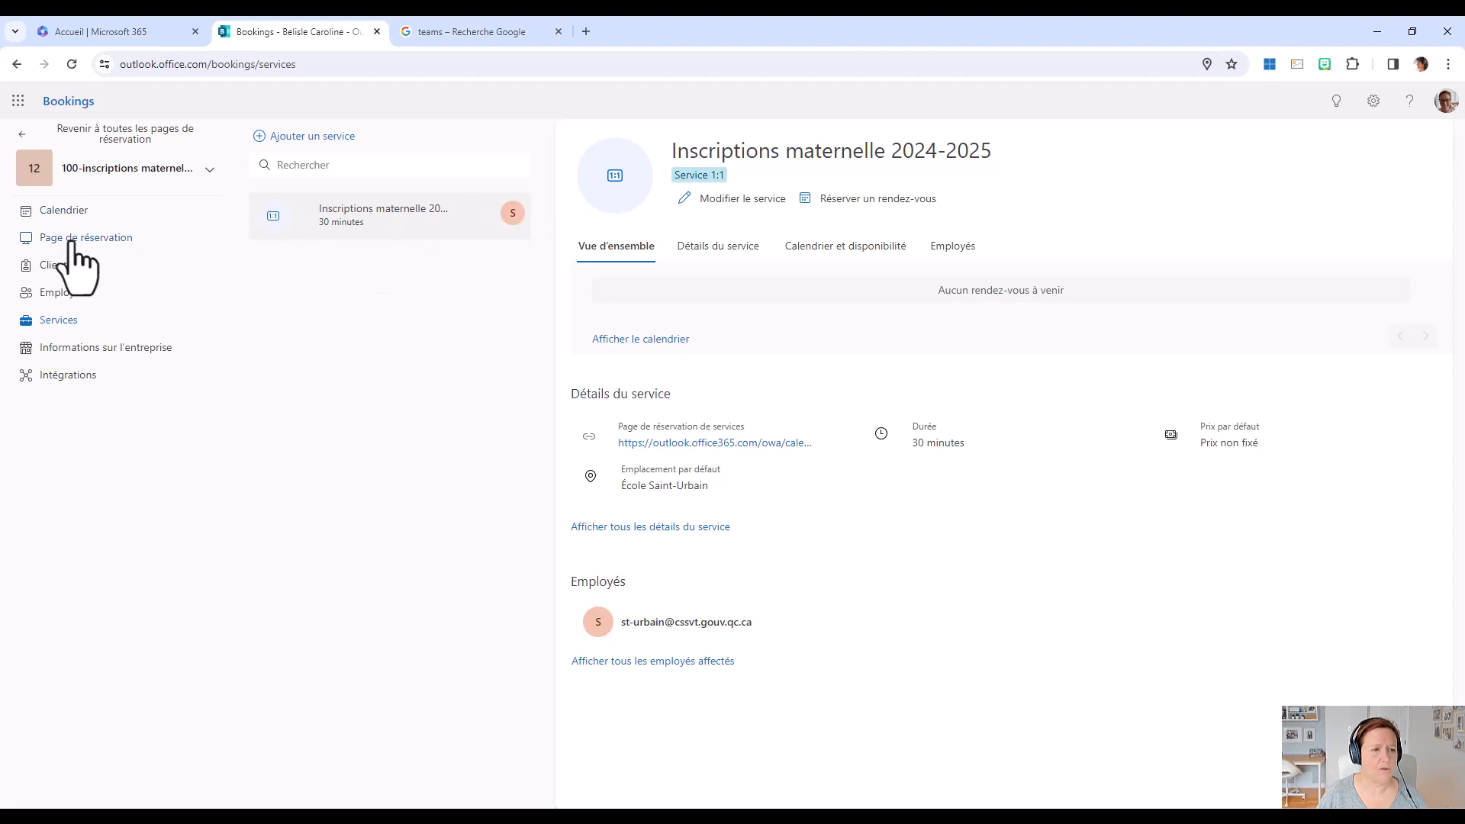
Open the public booking page from its link in a new browser tab and examine its calendar and client information form.
click(107, 271)
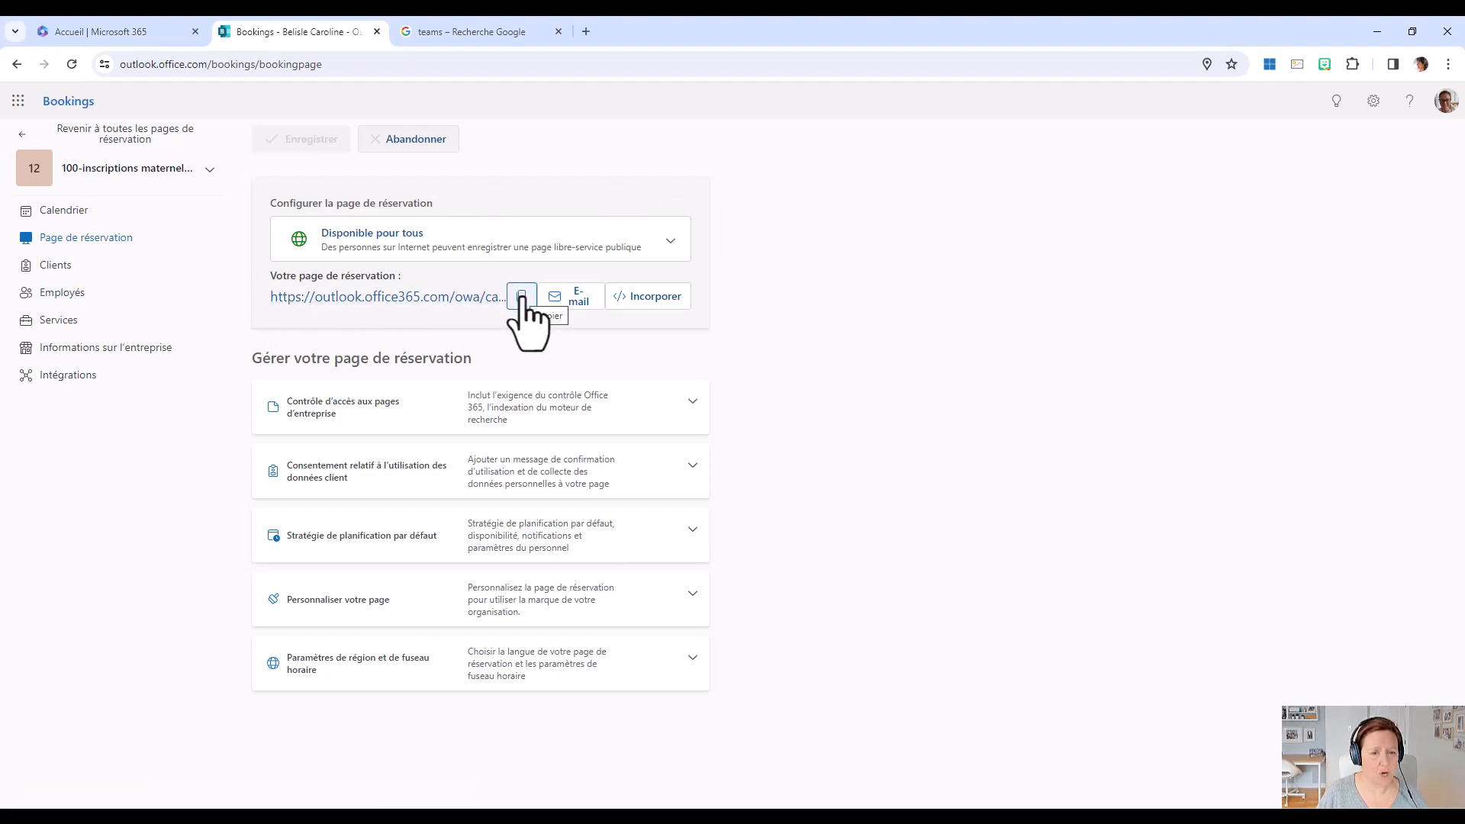
click(586, 32)
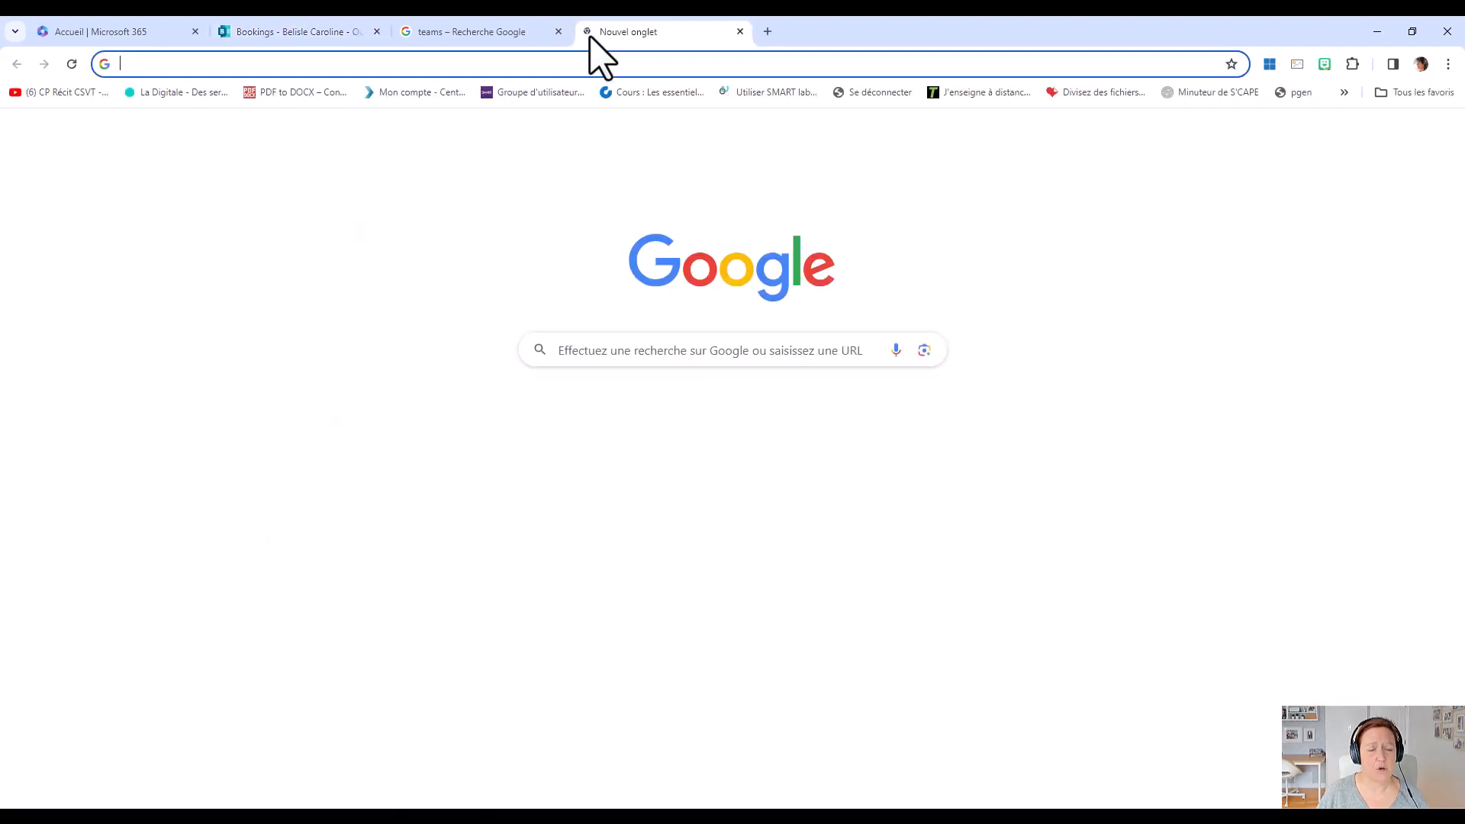
click(631, 67)
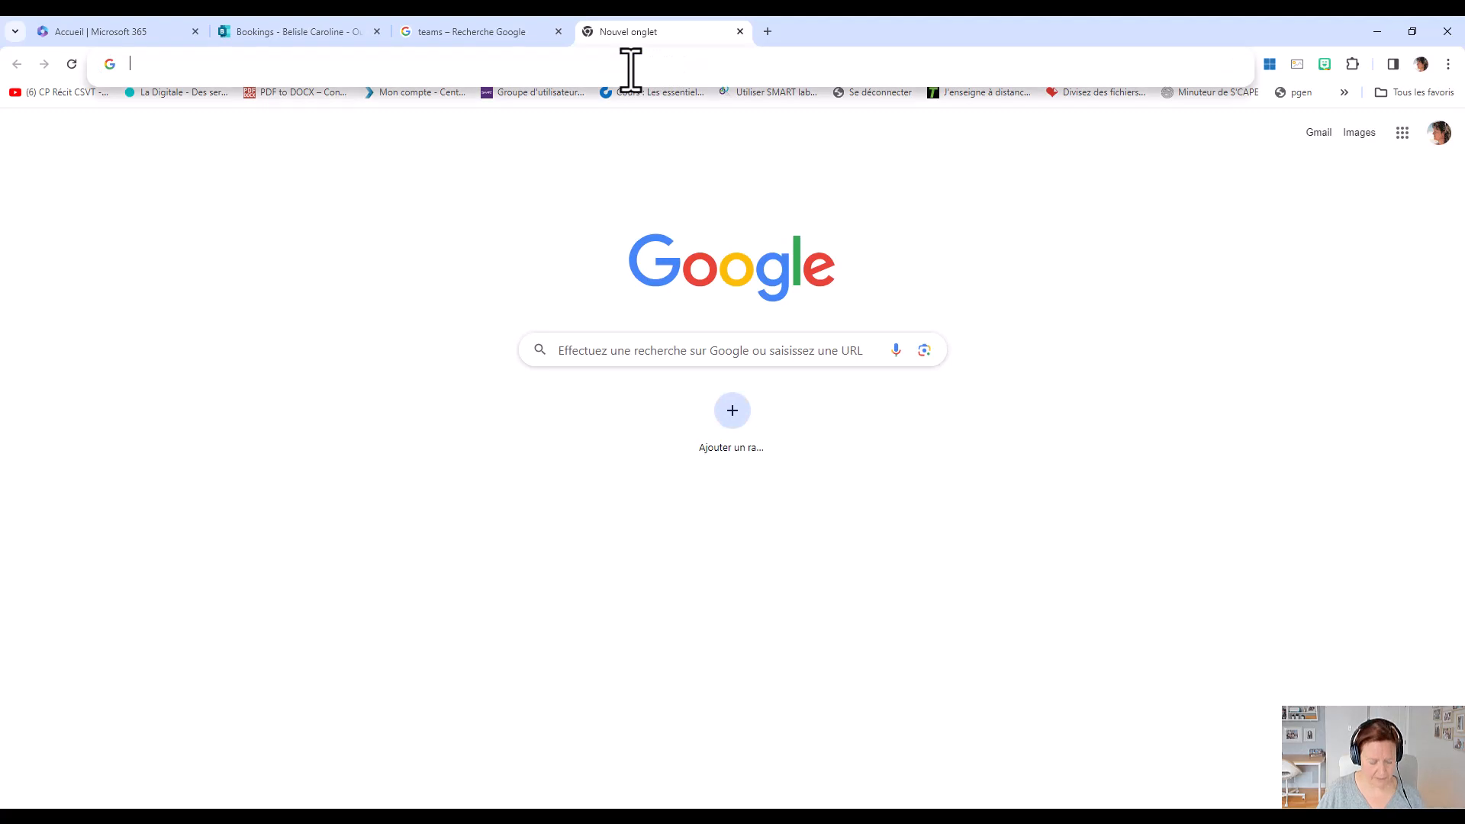
key(ctrl+v)
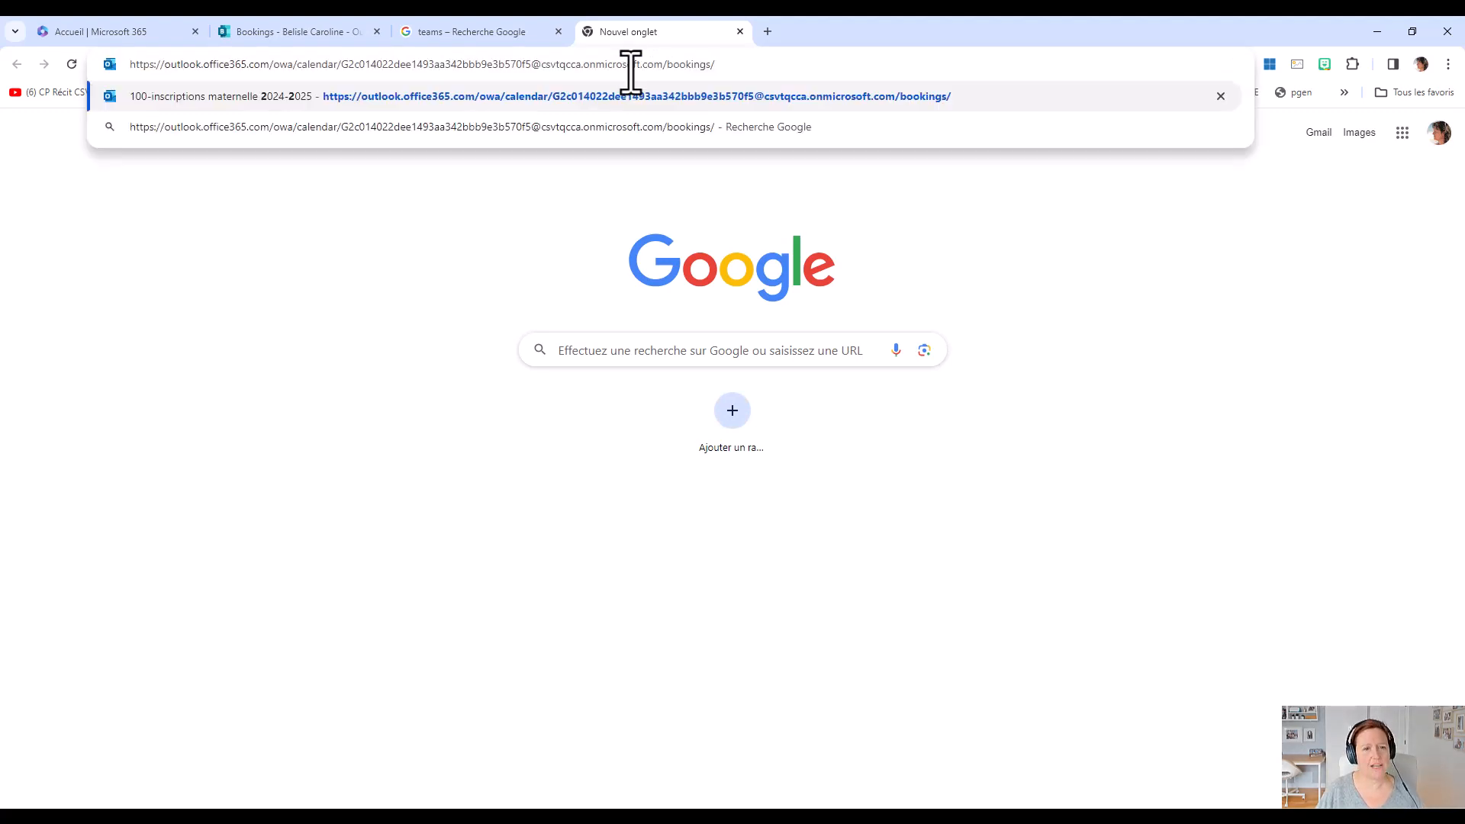
key(Return)
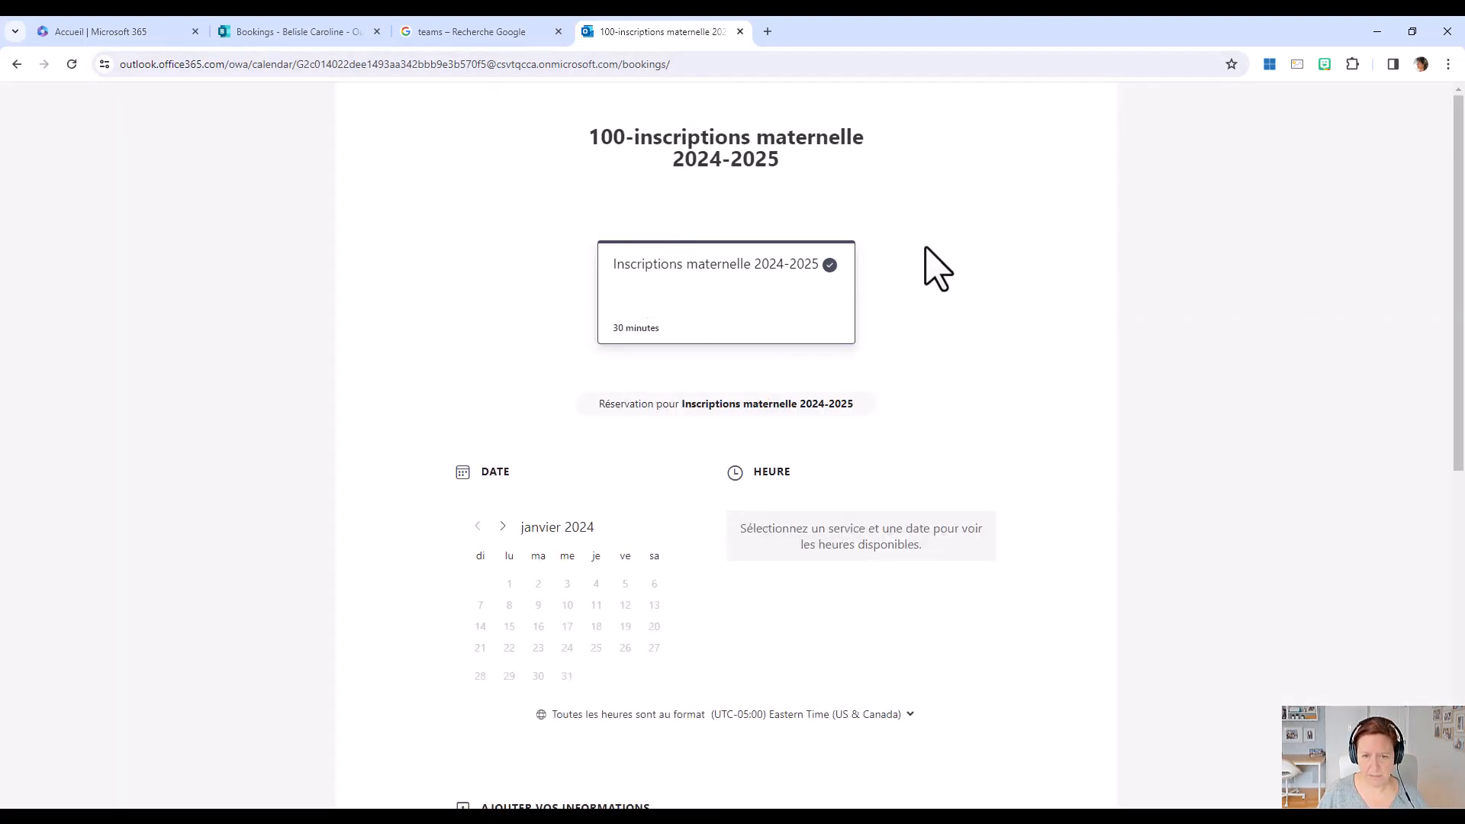
scroll(908, 435, down, 3)
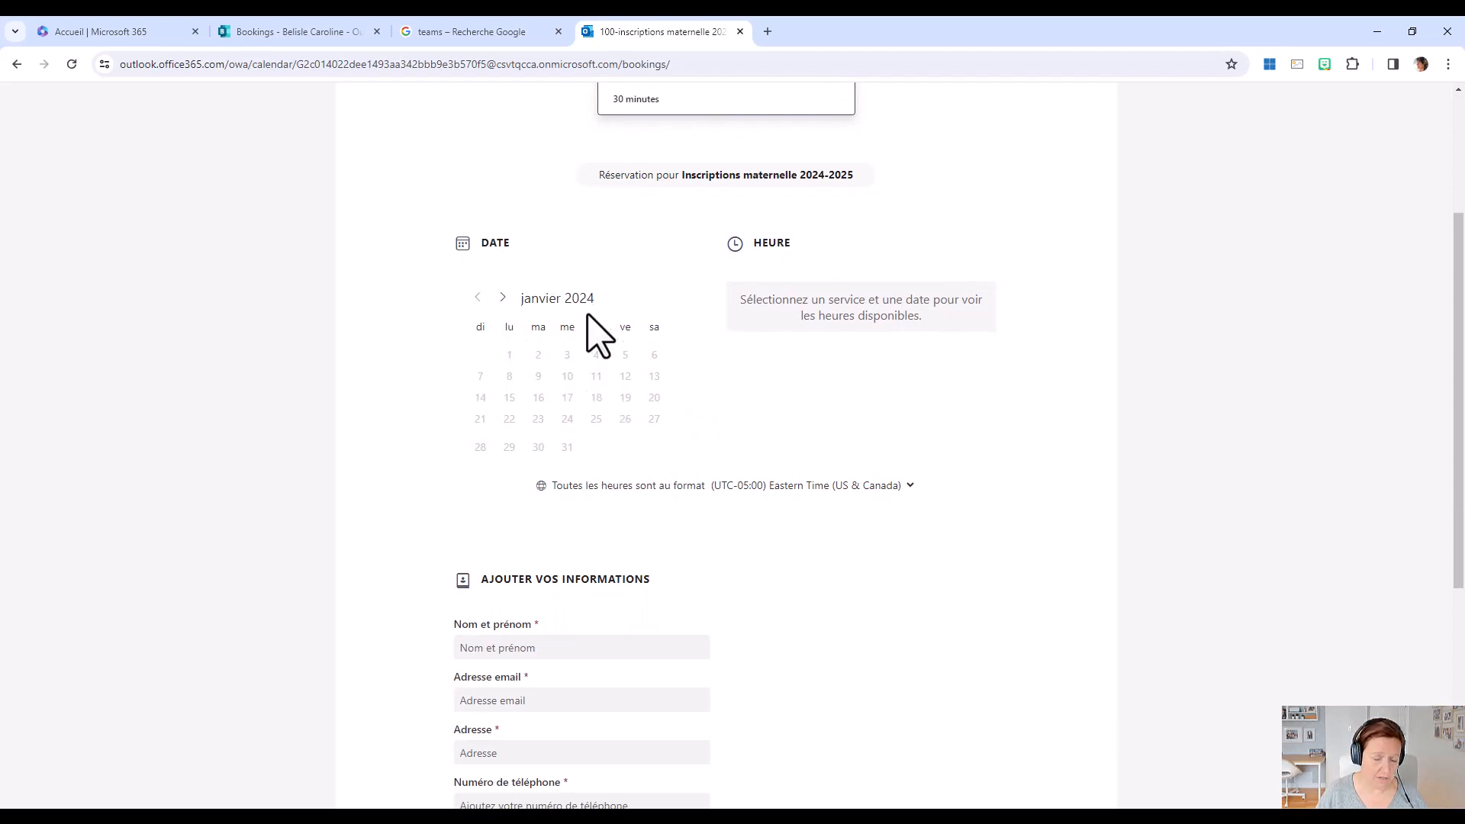
Select 7 February 2024 at 09:00 for the appointment on the public booking page, reviewing the client information form beforehand.
click(503, 296)
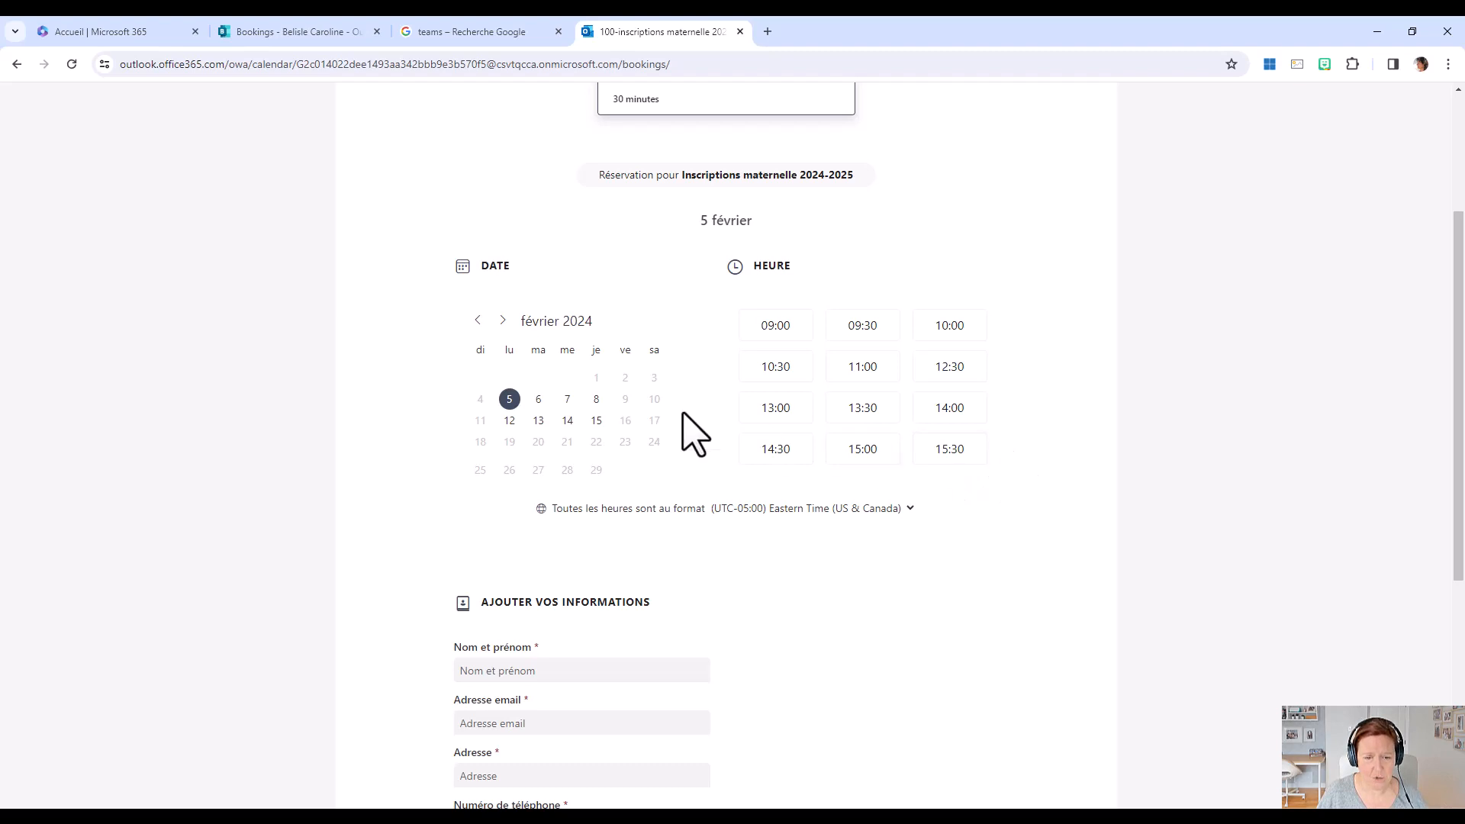
click(567, 400)
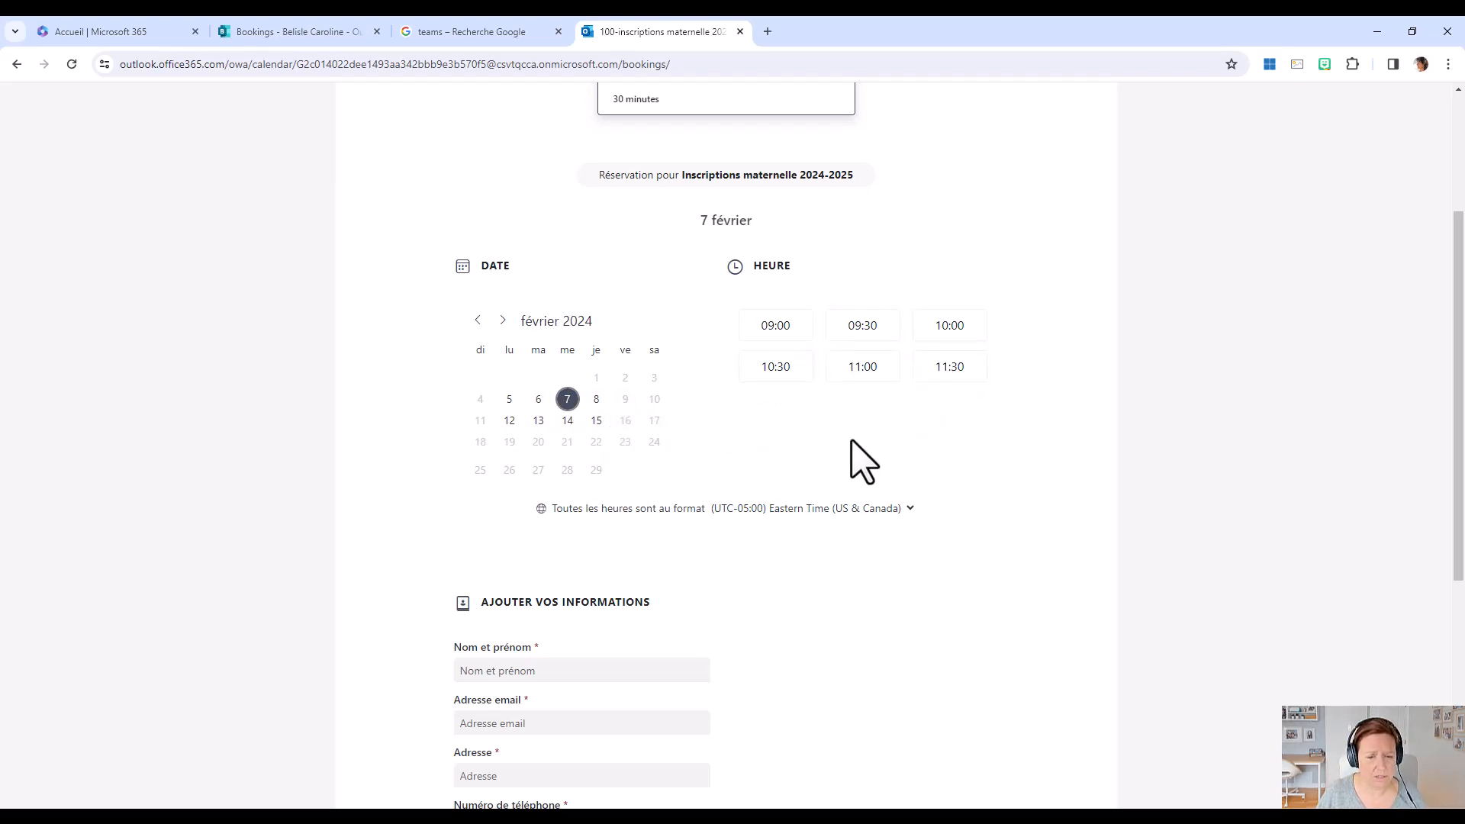
scroll(855, 443, down, 4)
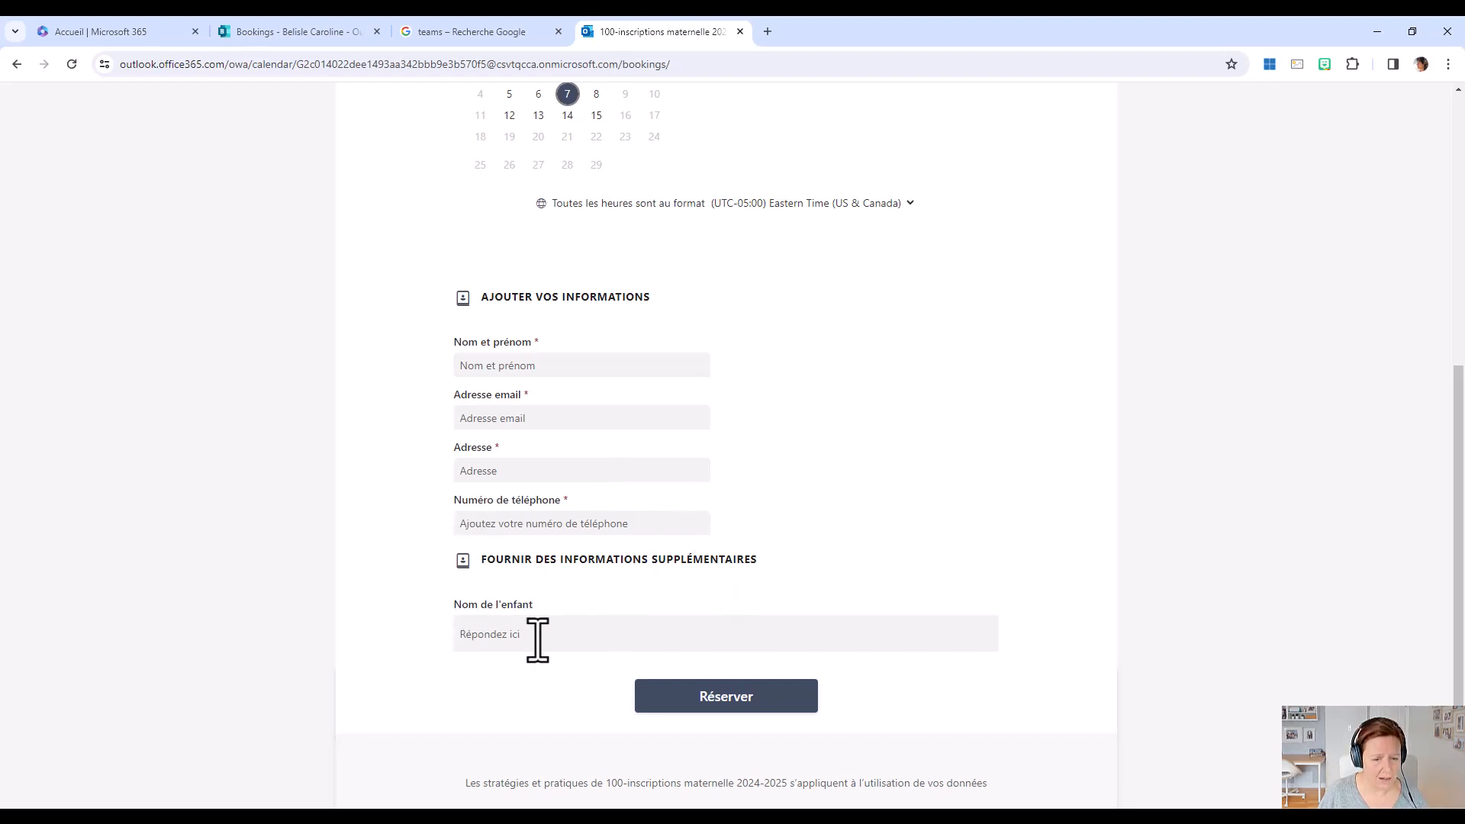
scroll(755, 496, up, 3)
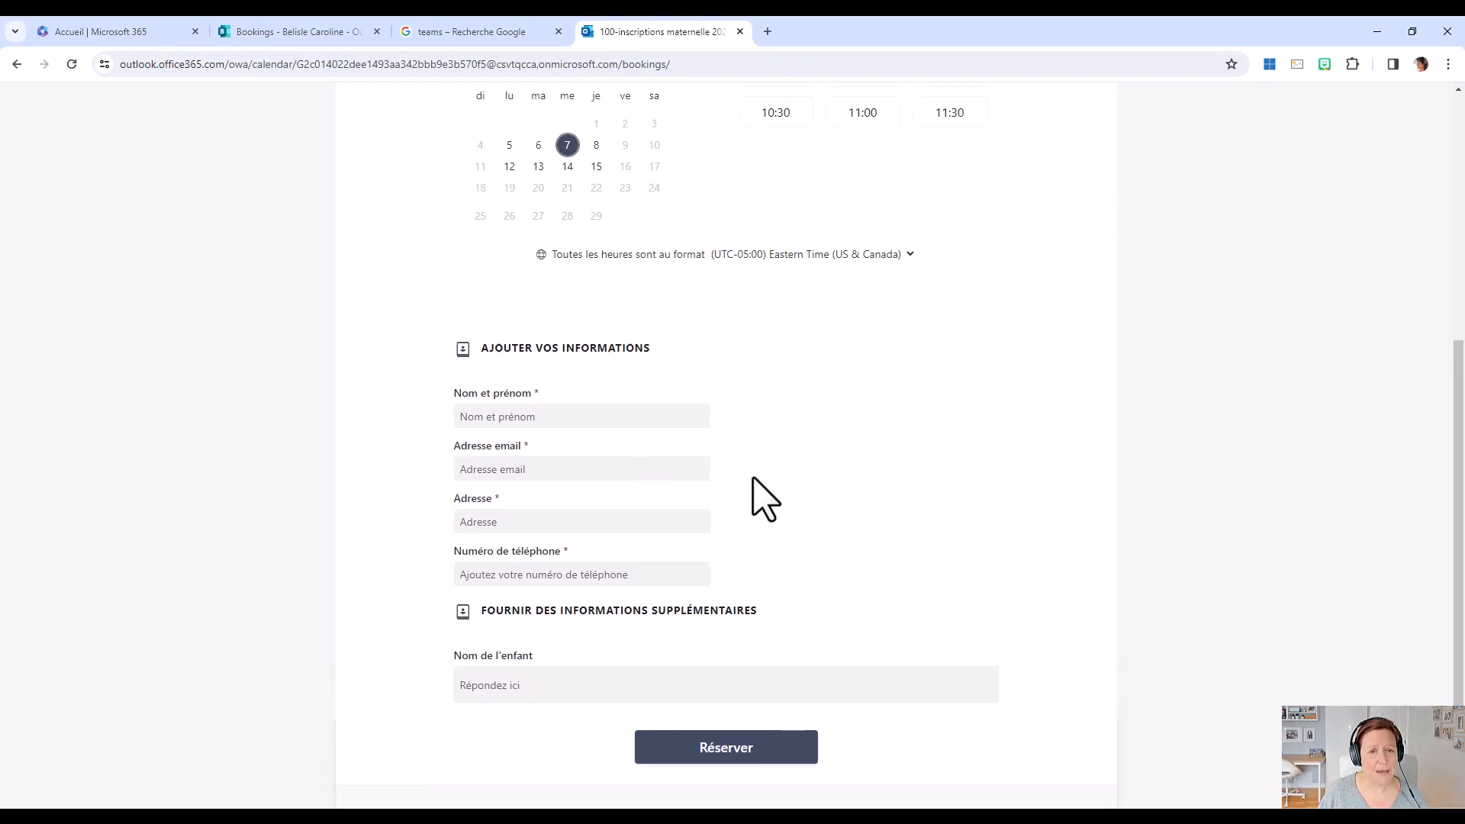
scroll(710, 696, down, 2)
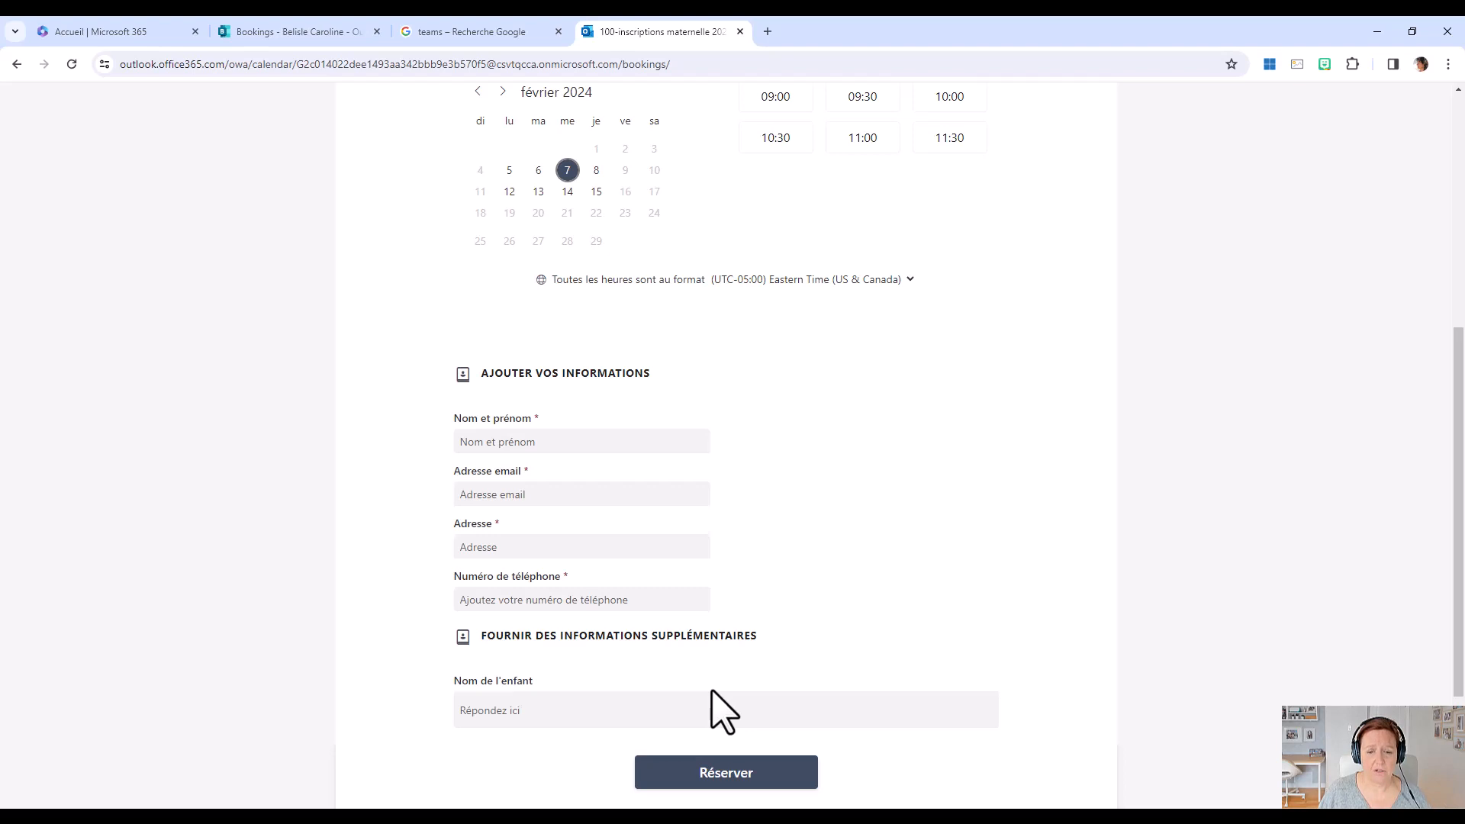
scroll(724, 712, up, 3)
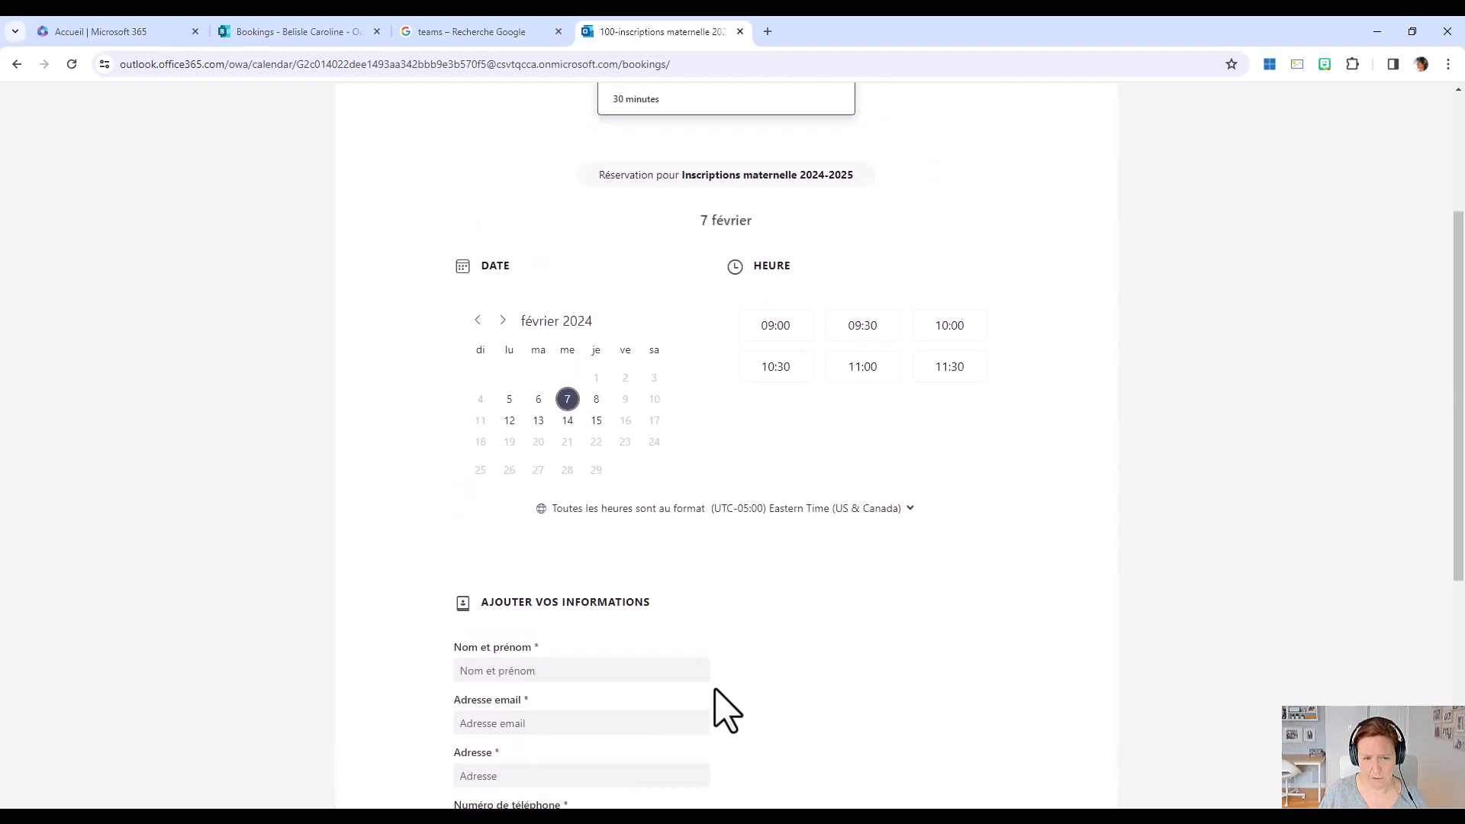
scroll(726, 709, up, 3)
scroll(726, 710, down, 2)
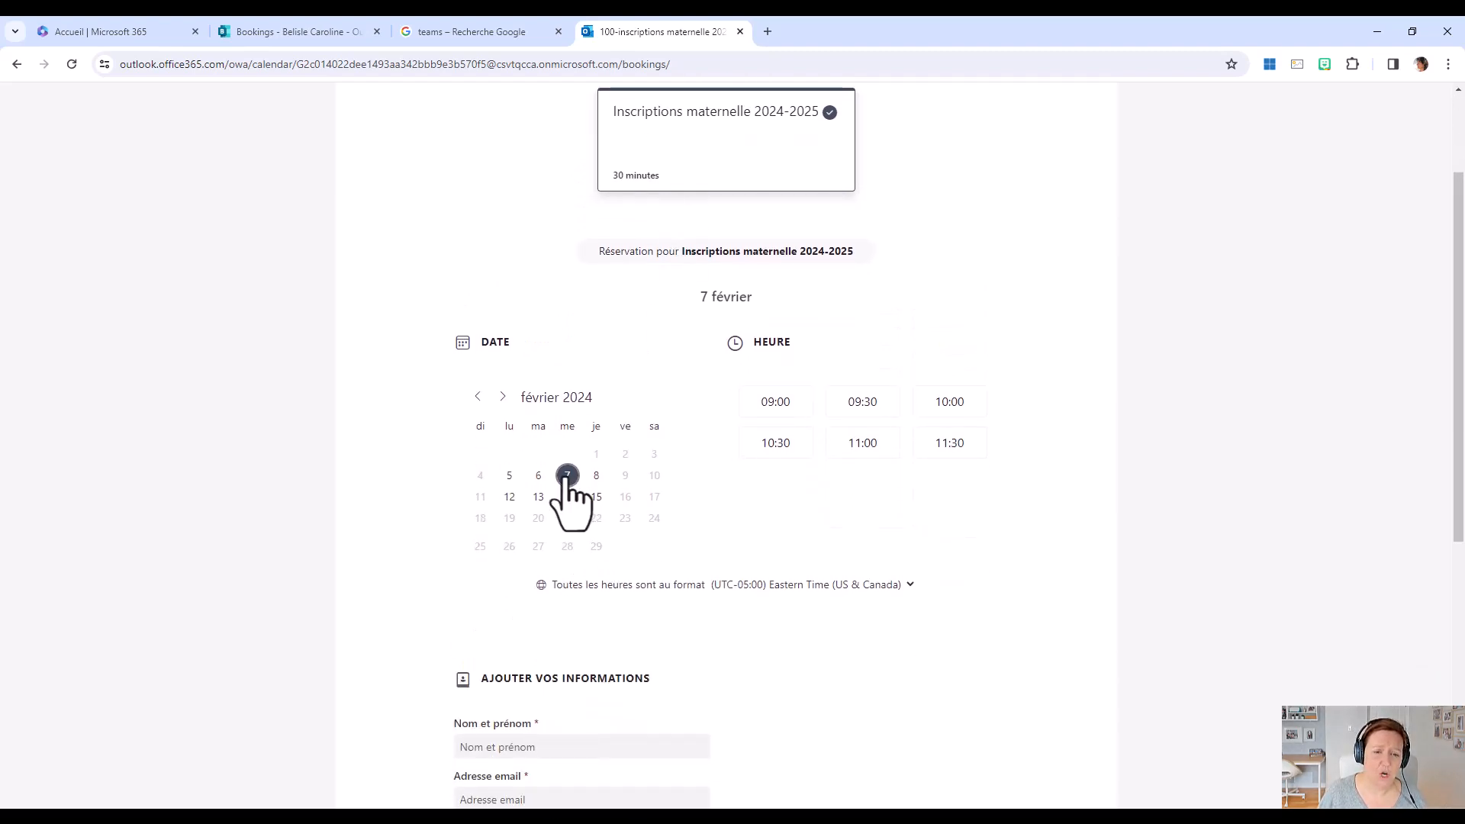
click(782, 410)
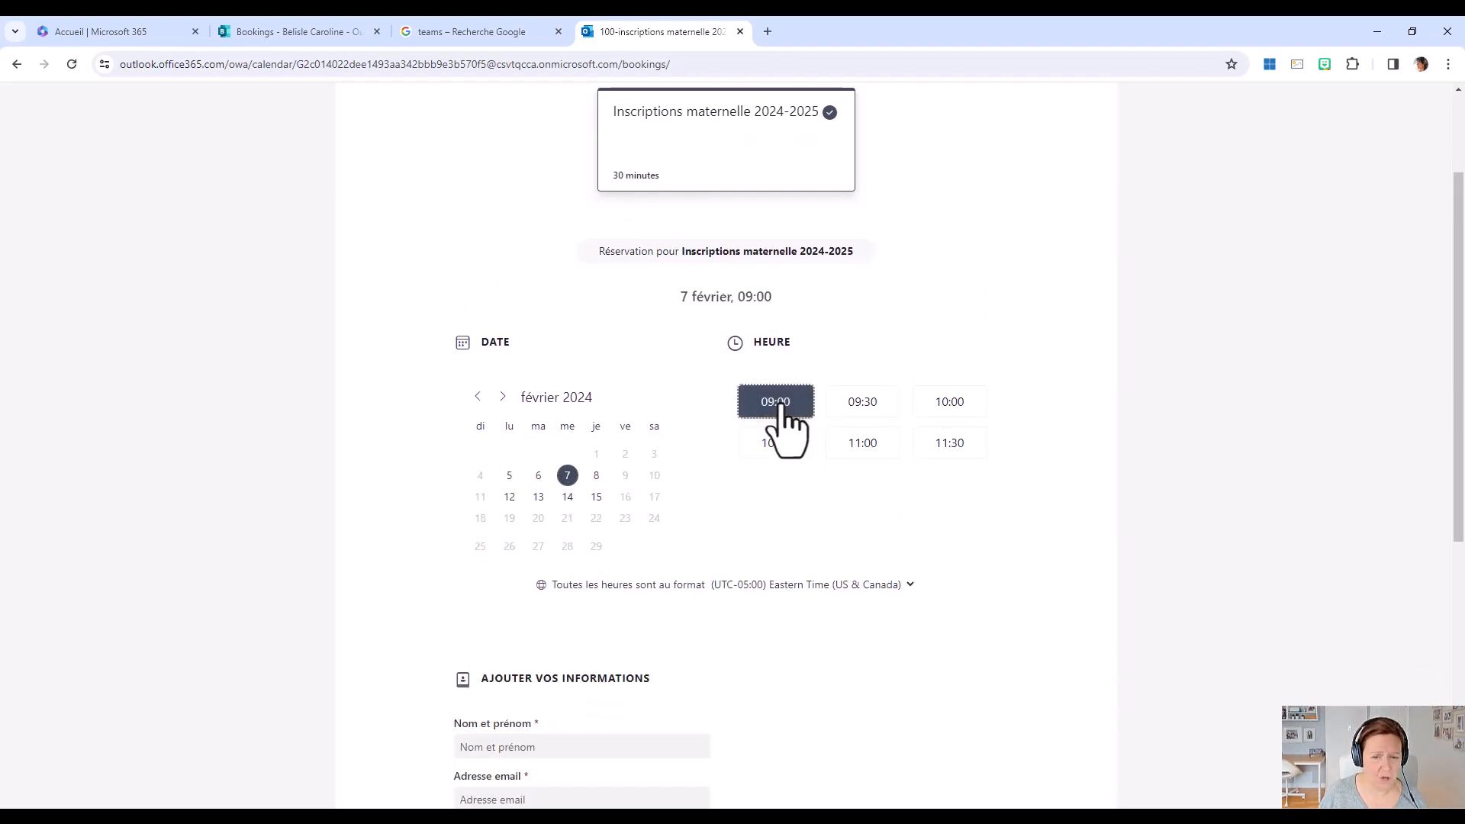
Fill in the client's full name, e-mail address, postal address and phone number with made-up test details.
scroll(797, 442, down, 3)
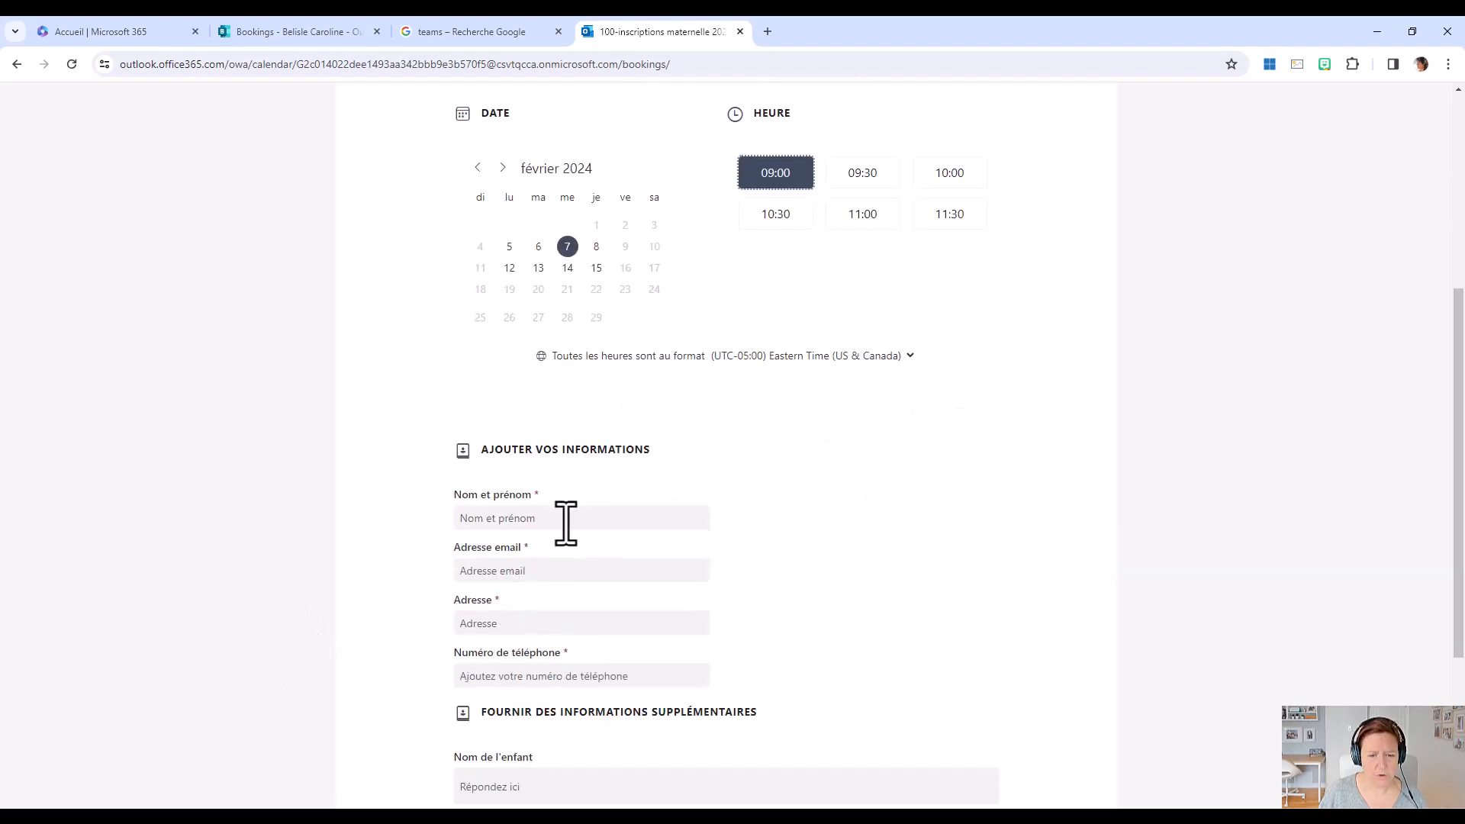
click(535, 522)
text(jhdsfkjd)
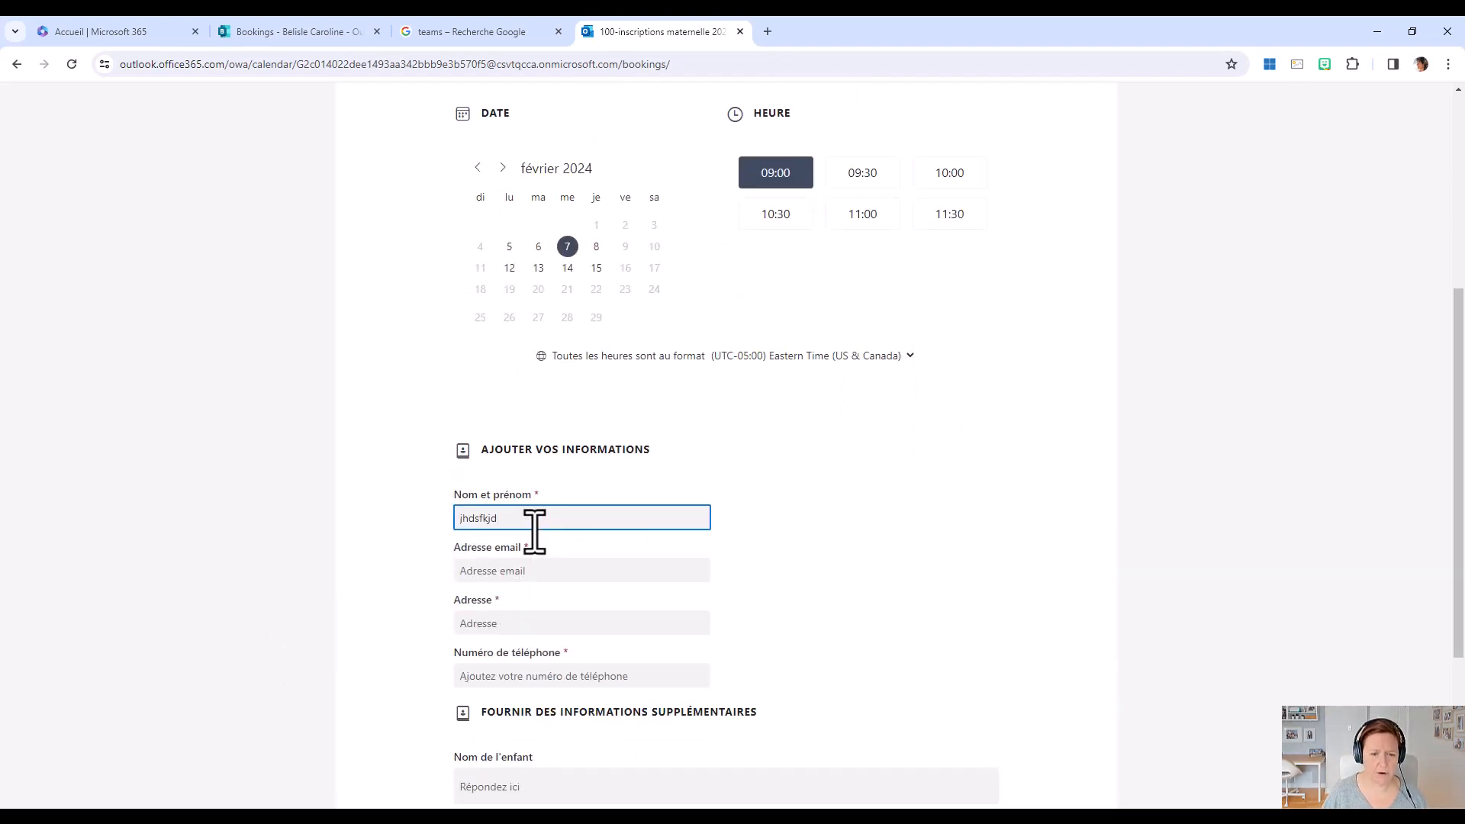
click(497, 565)
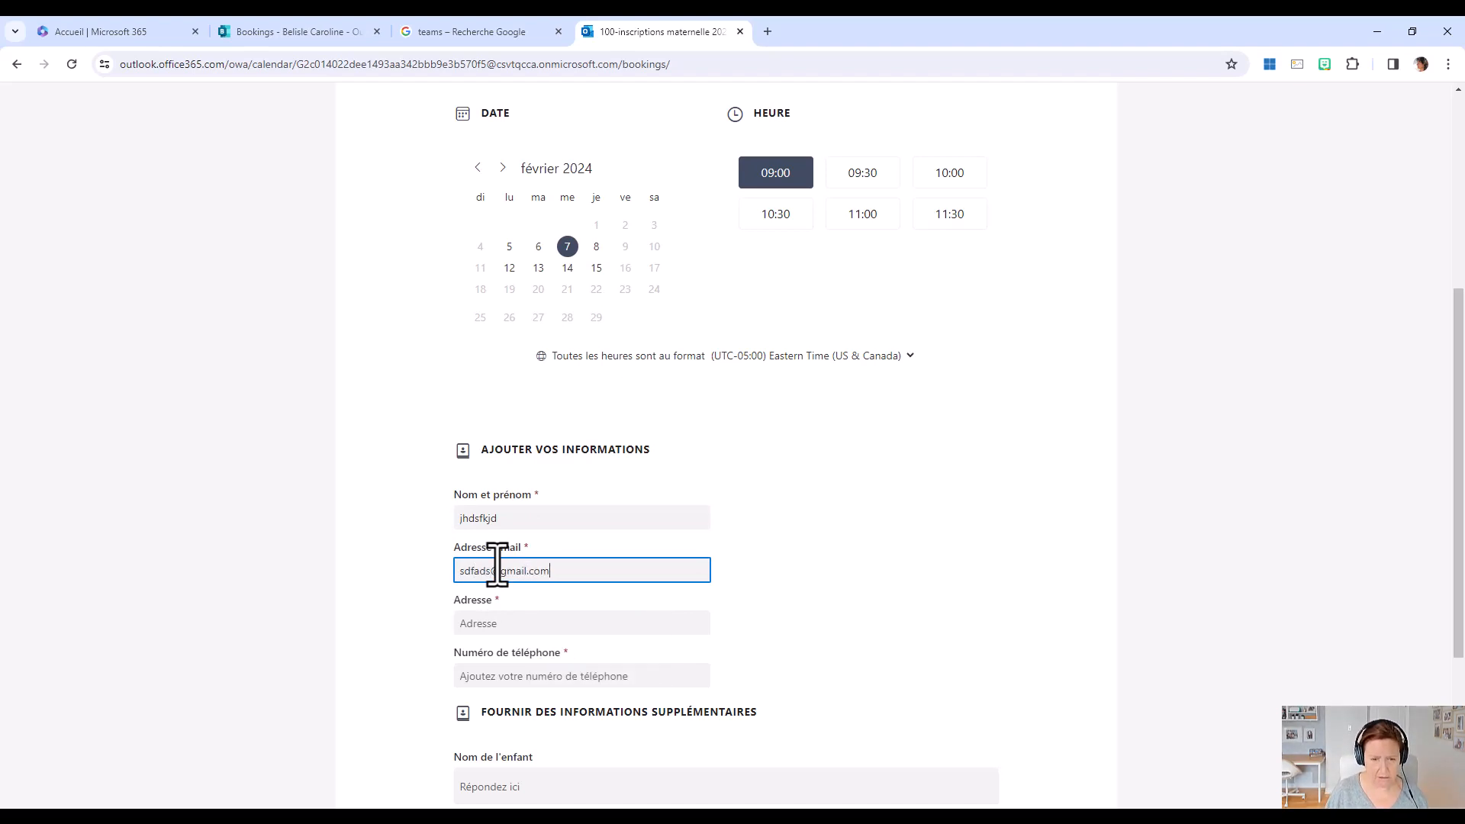
click(518, 624)
text(s)
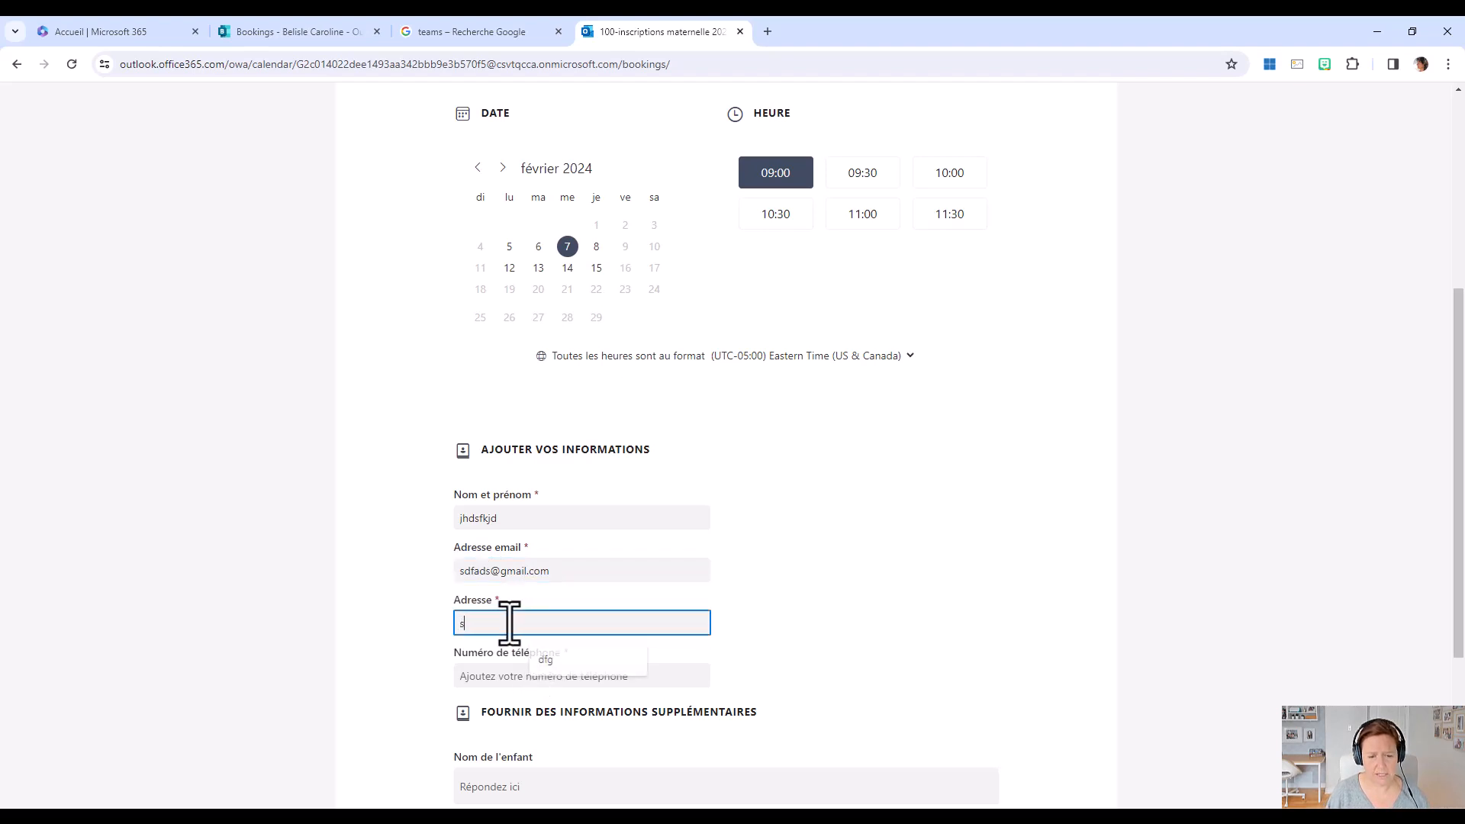
text(dhsalkdfj)
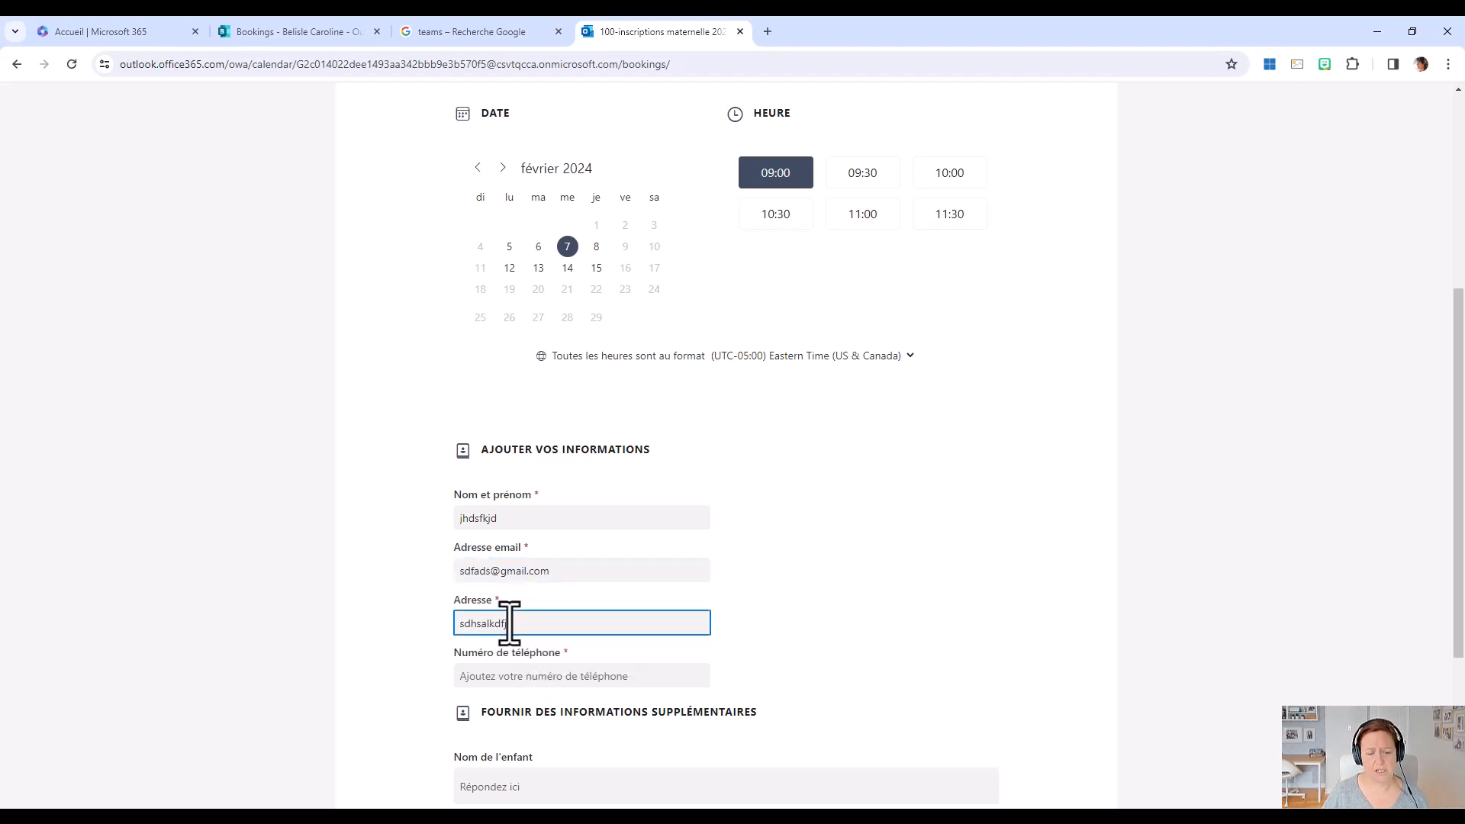
click(527, 677)
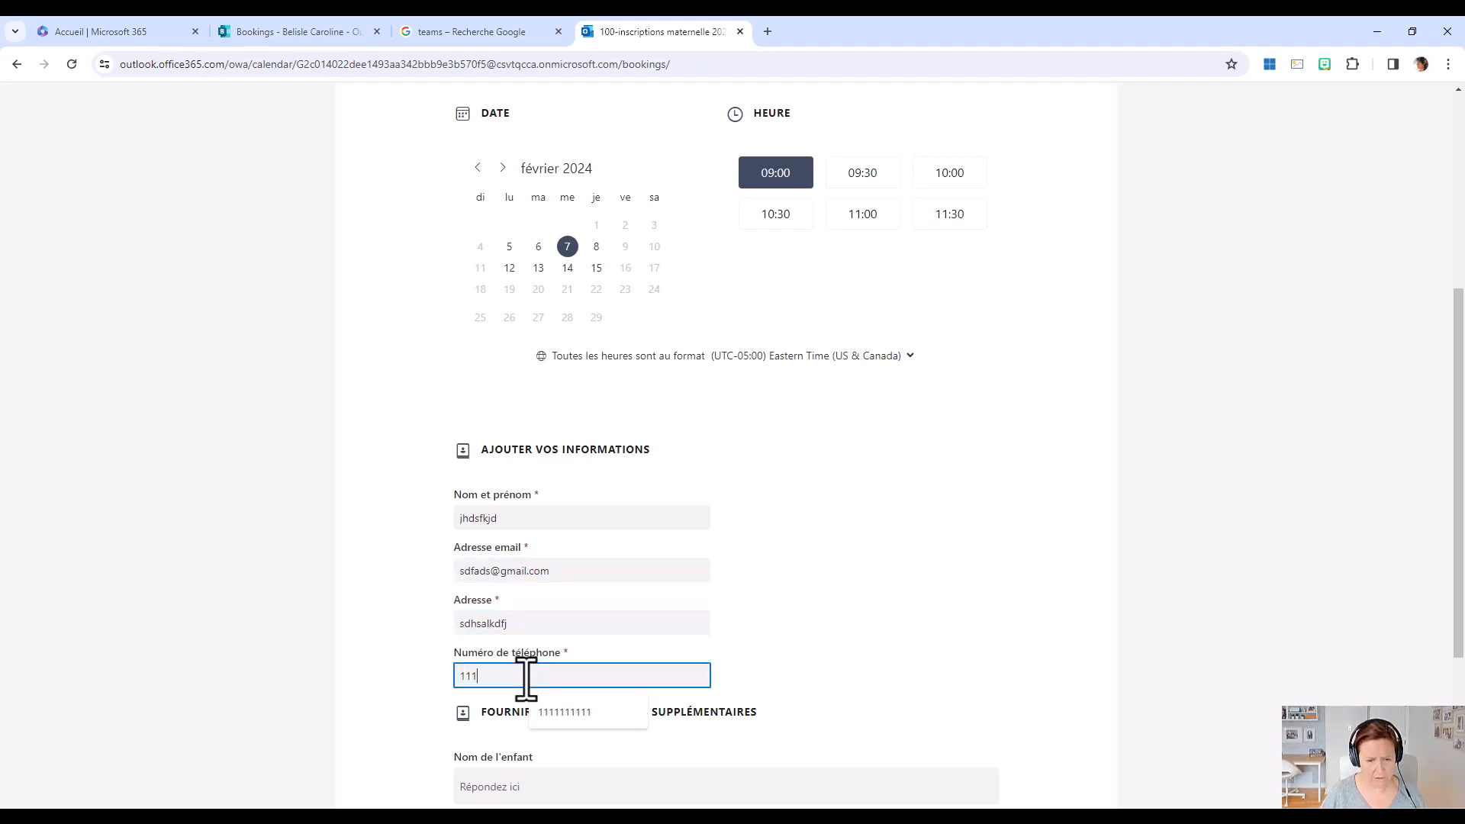
text(1111111111)
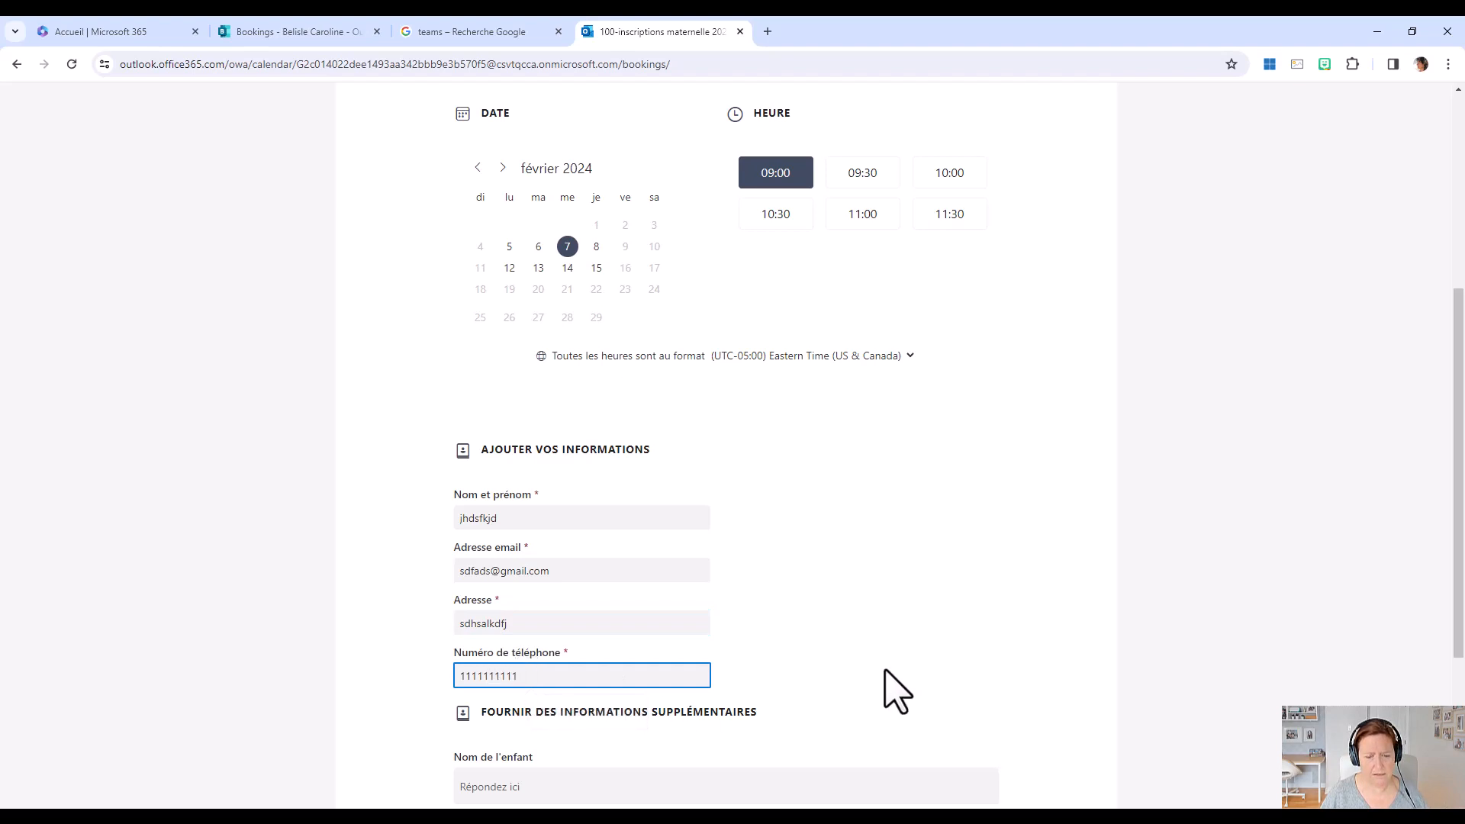
Enter a test answer for the child's name in the additional information and submit the reservation.
scroll(687, 664, down, 3)
click(500, 571)
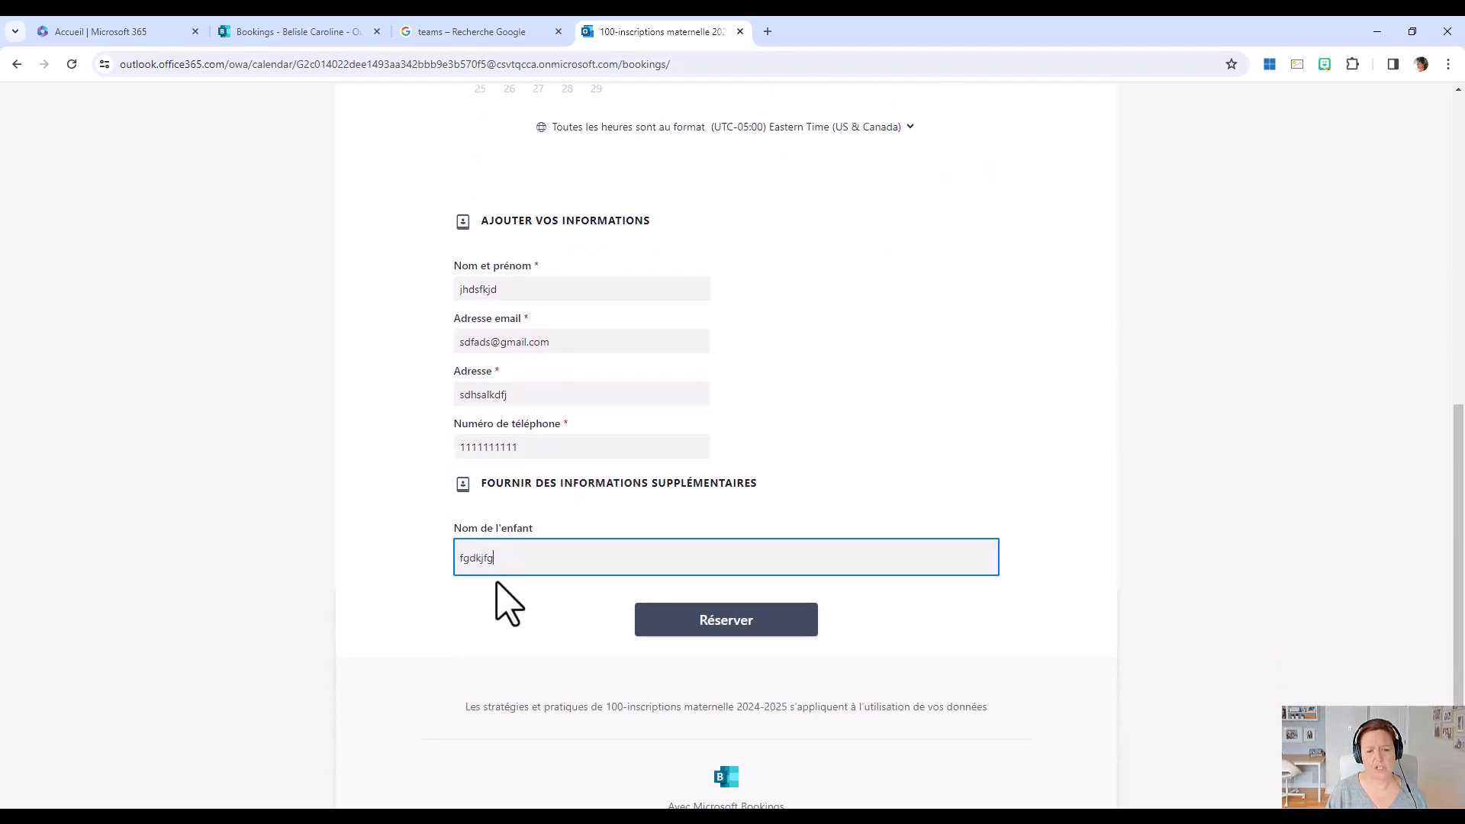
text(fgdkjfgkld)
click(717, 620)
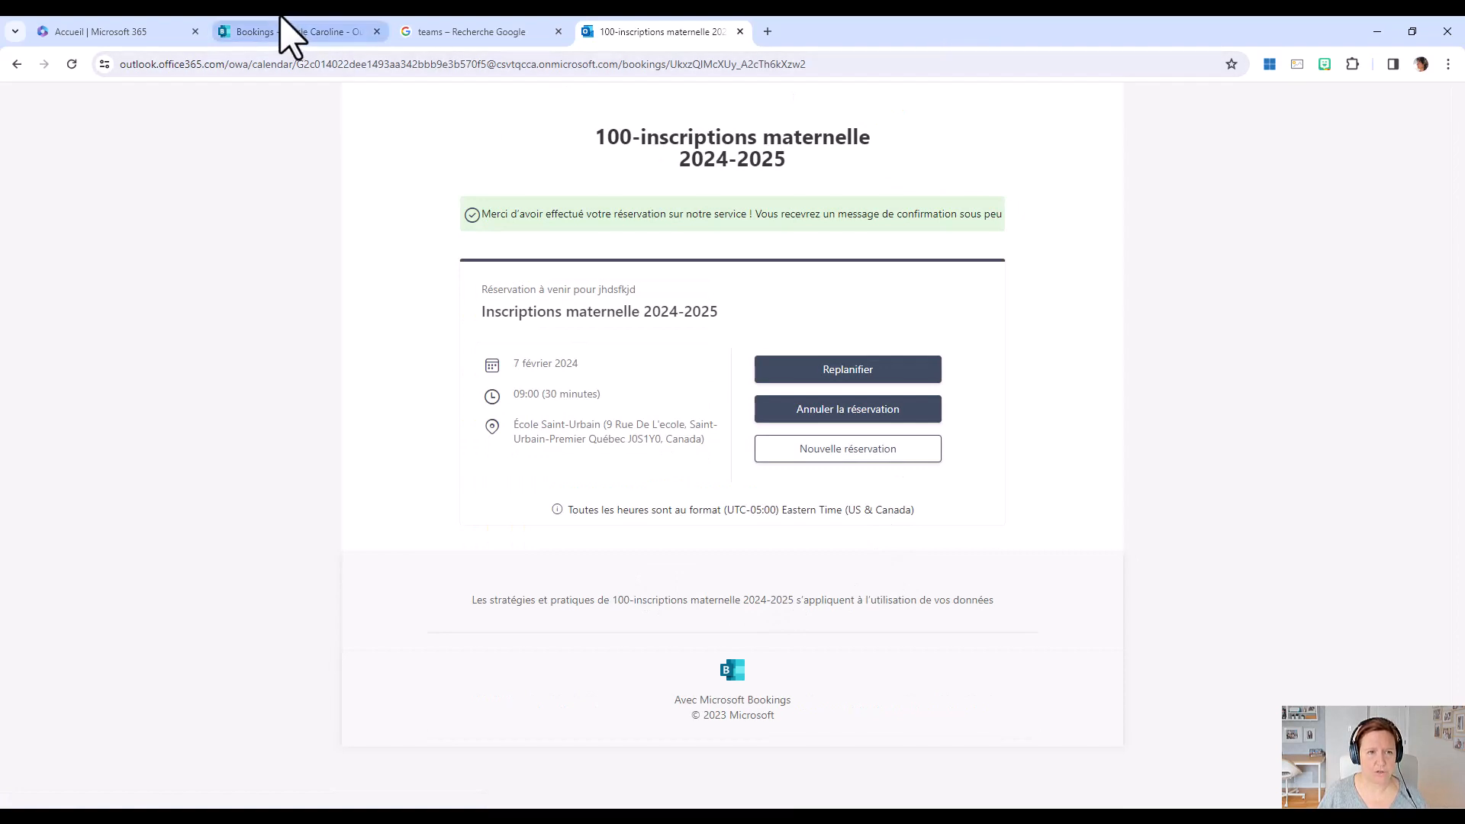
Load the copied booking page link in a new browser tab and check the available times for 7 February 2024.
click(767, 32)
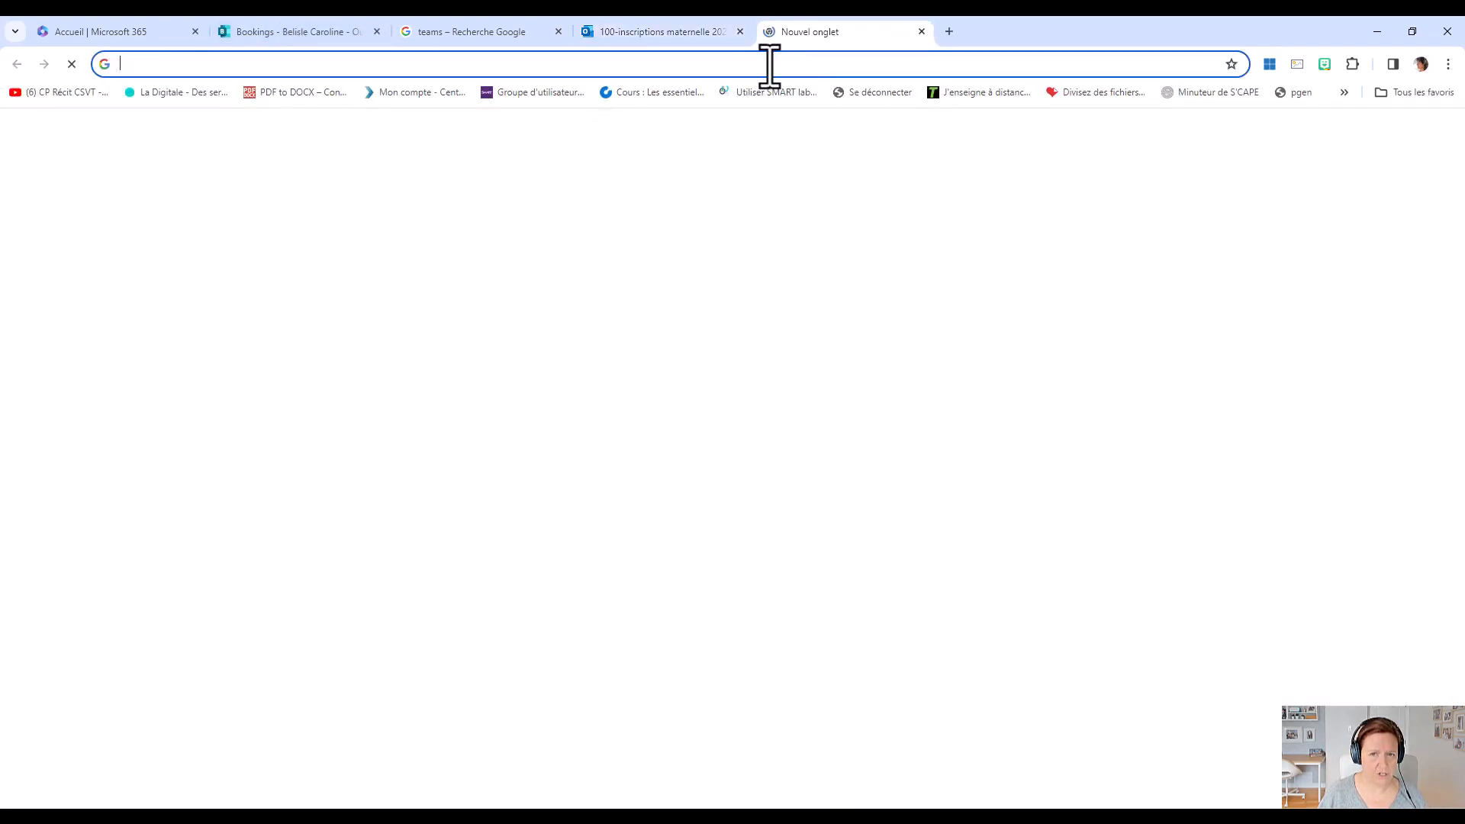
click(765, 69)
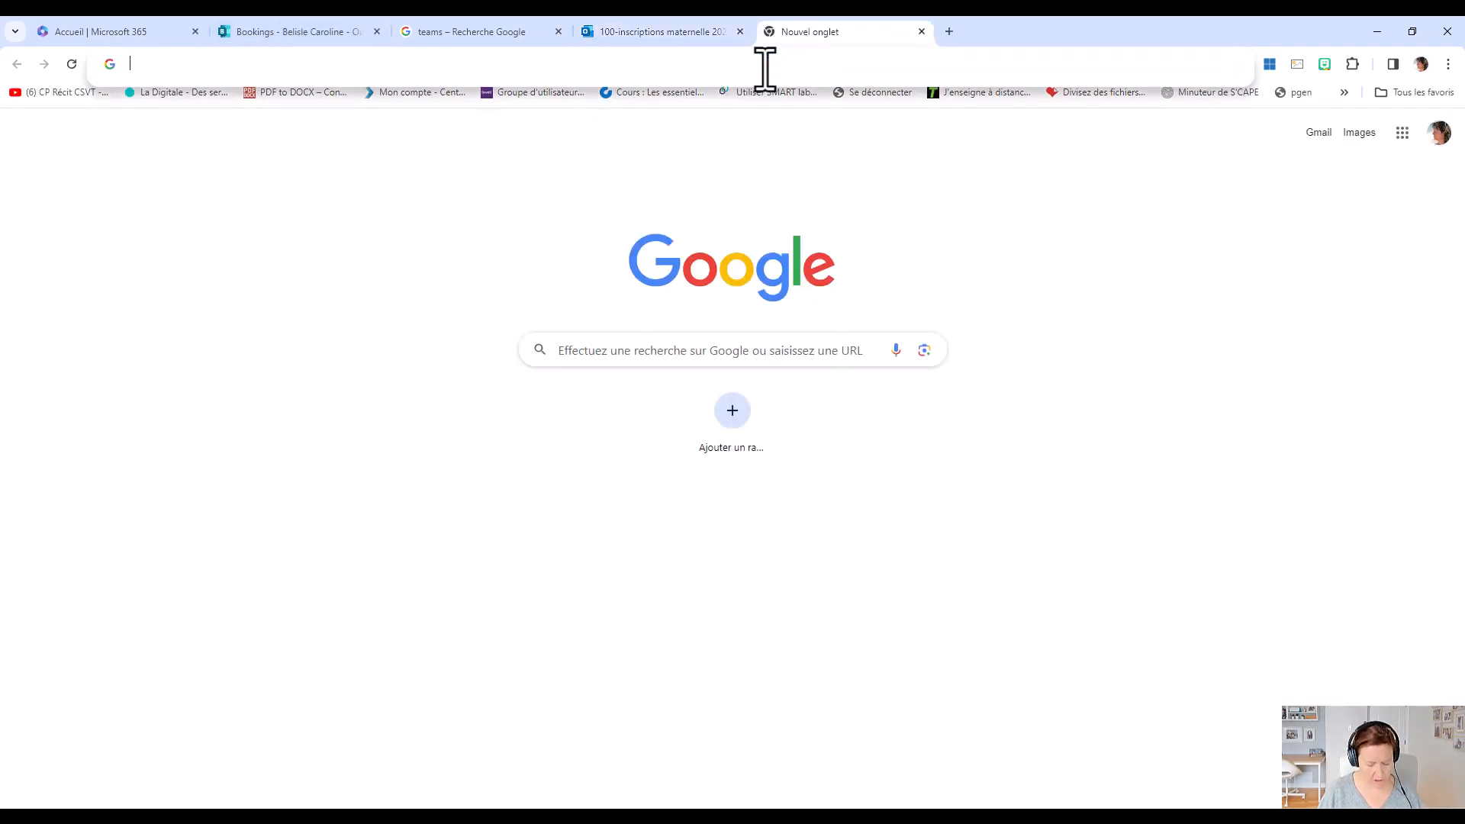
key(ctrl+v)
key(Return)
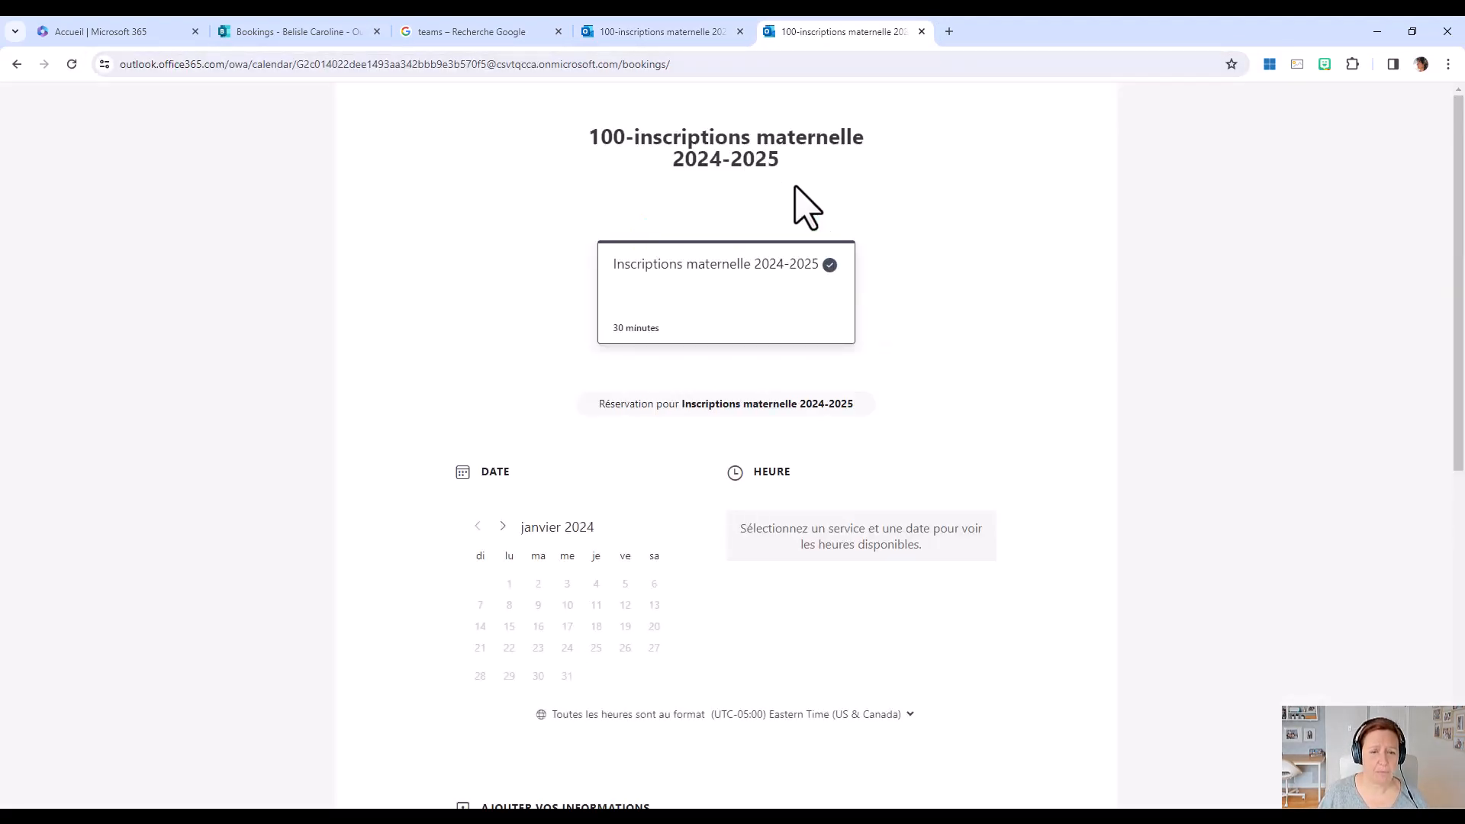
click(502, 527)
click(567, 628)
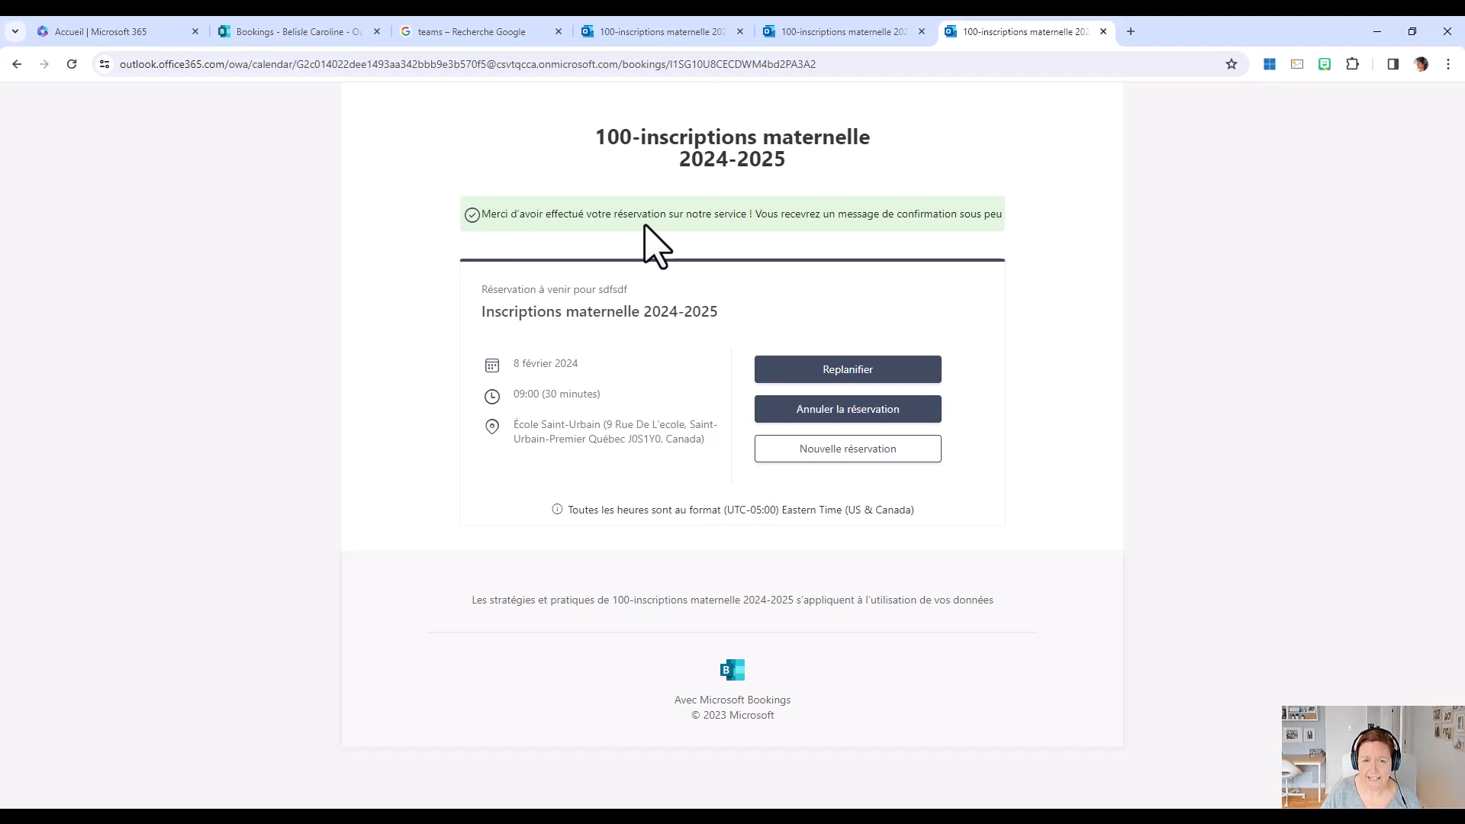
Return to Bookings, show the calendar, and filter it to the school's staff account only.
click(329, 30)
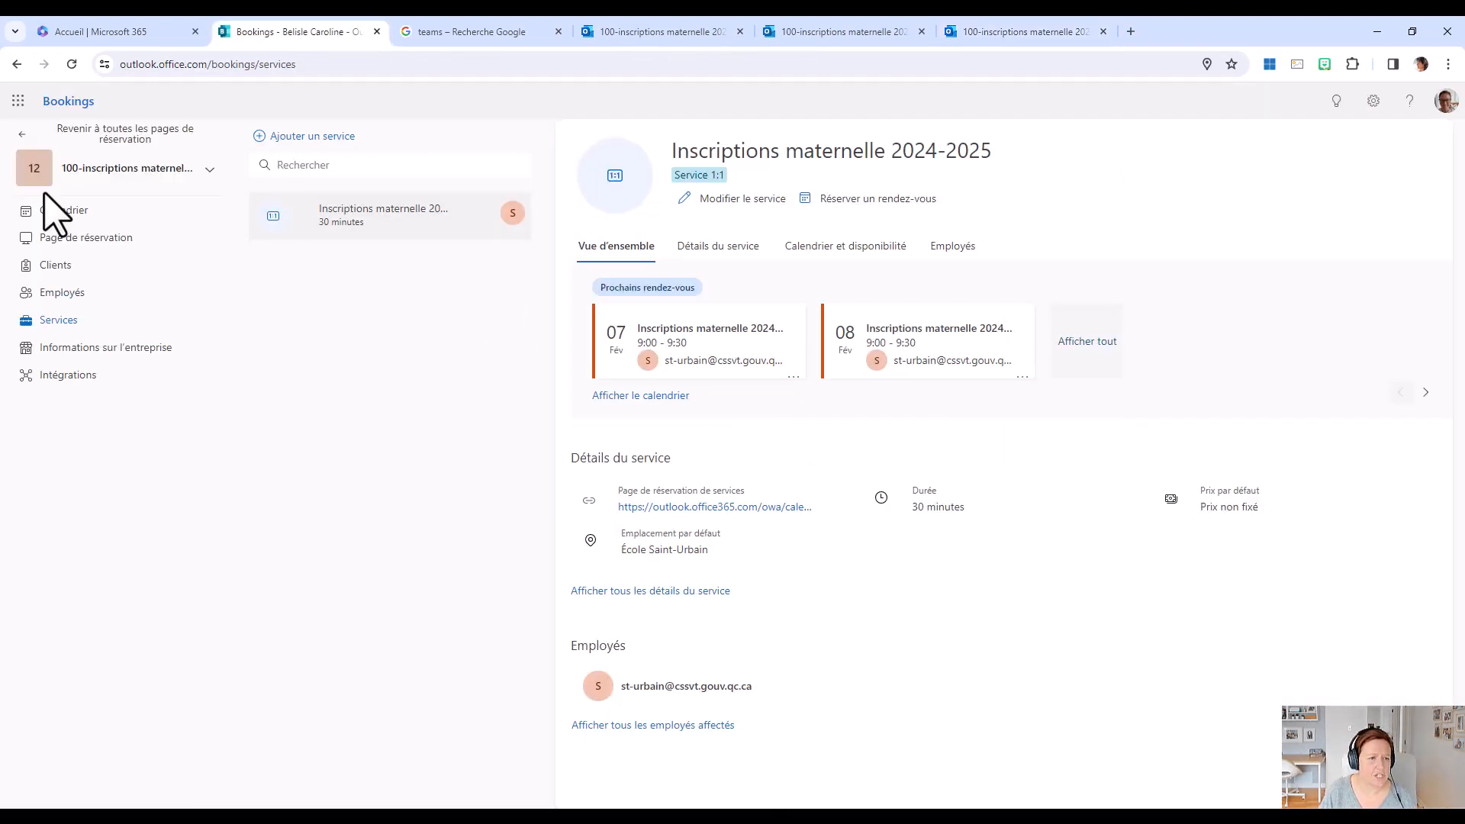
click(50, 214)
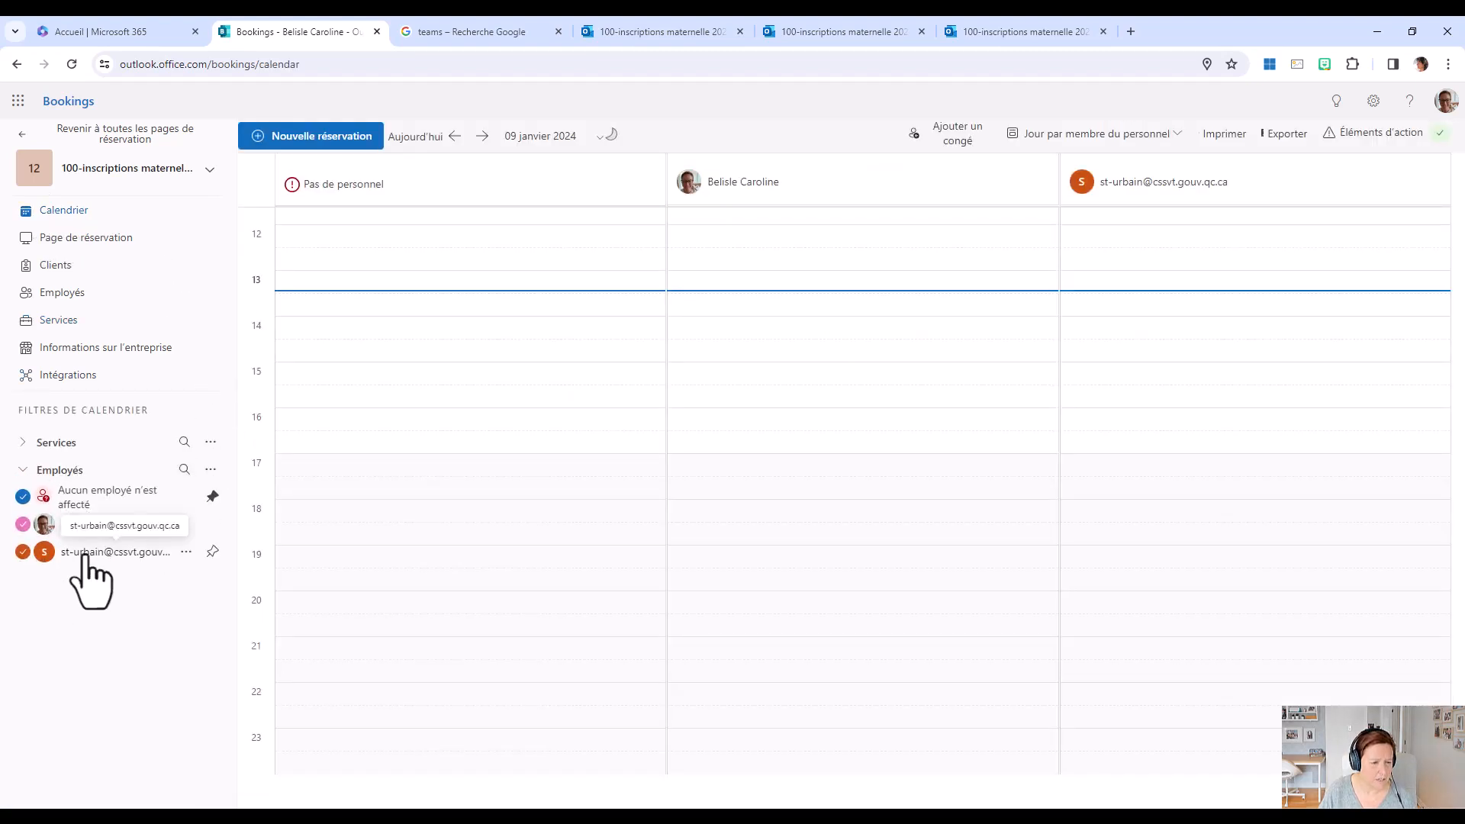
click(23, 524)
click(23, 497)
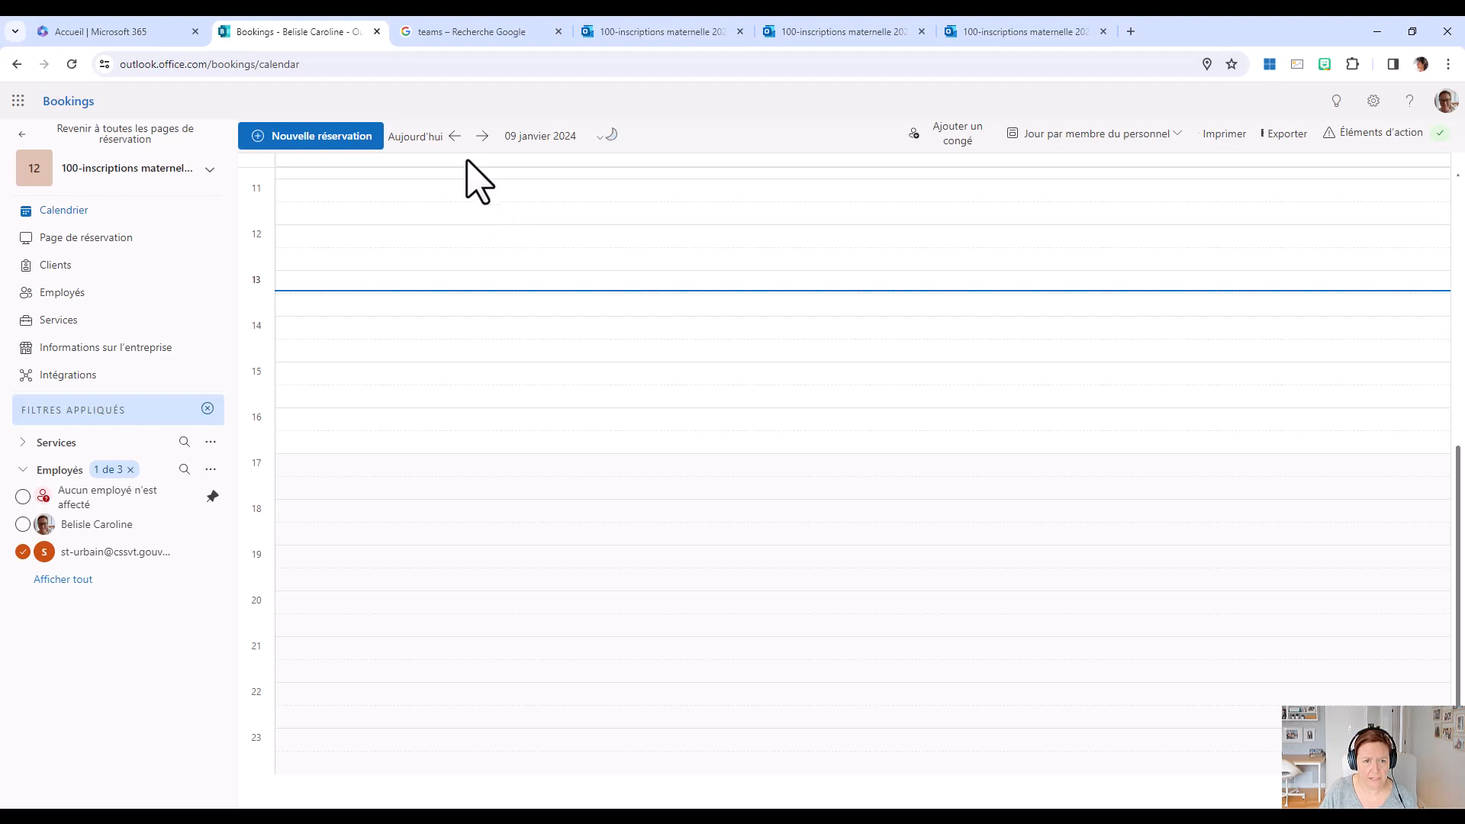
Advance the staff calendar to 7 February 2024 to view that day's bookings.
double_click(483, 136)
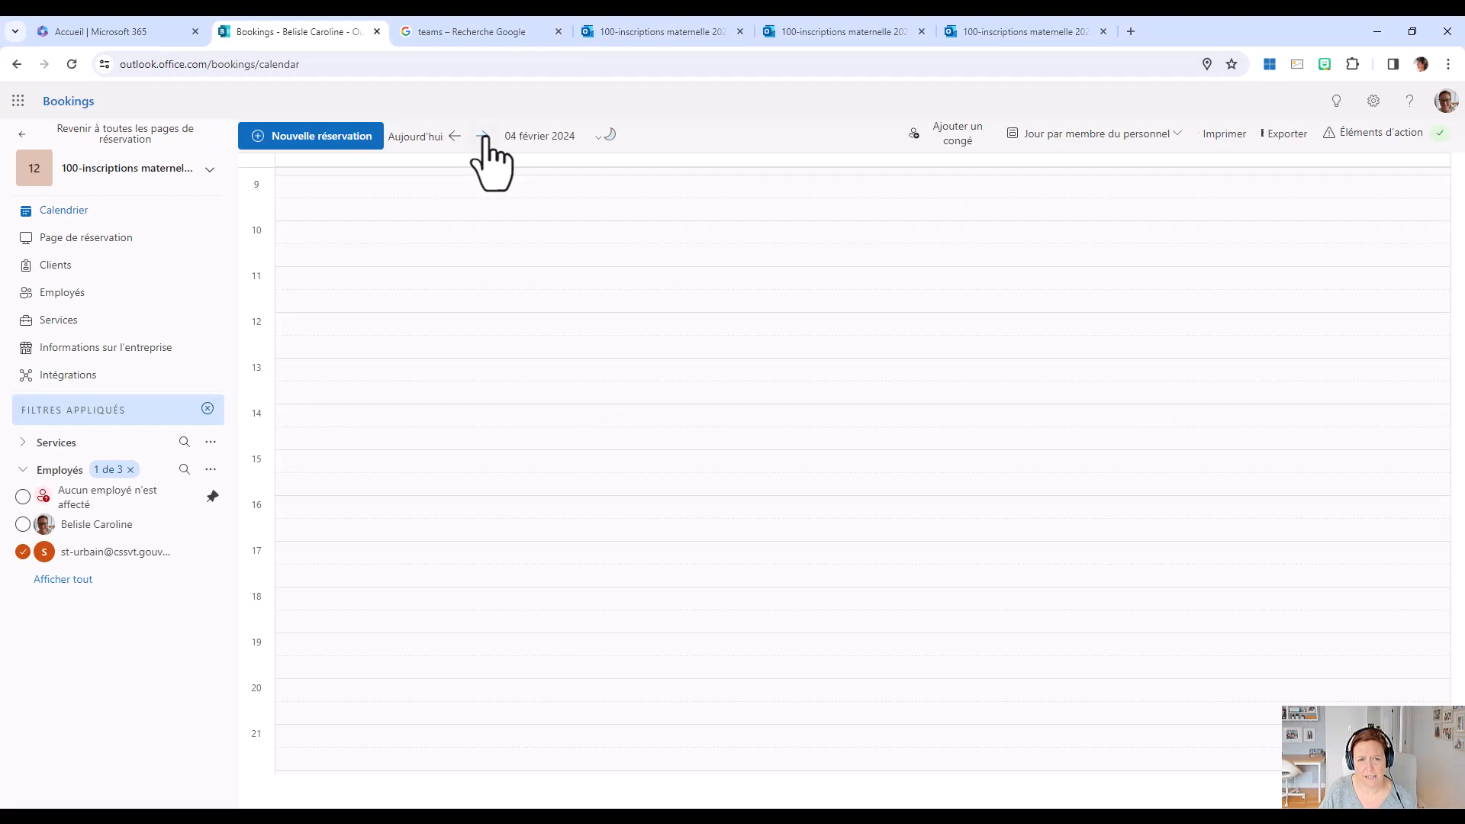
click(483, 137)
click(483, 137)
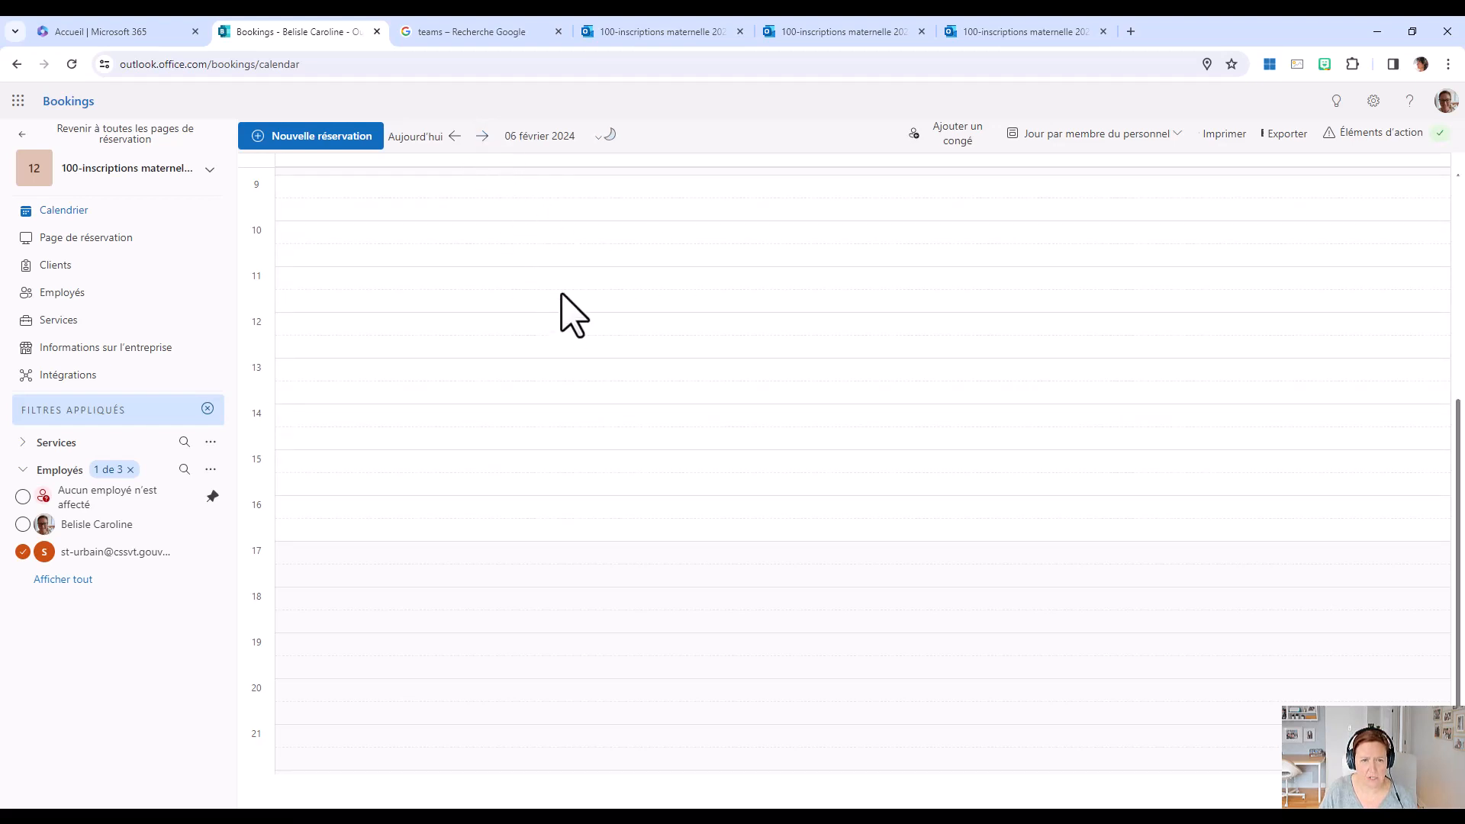
click(483, 136)
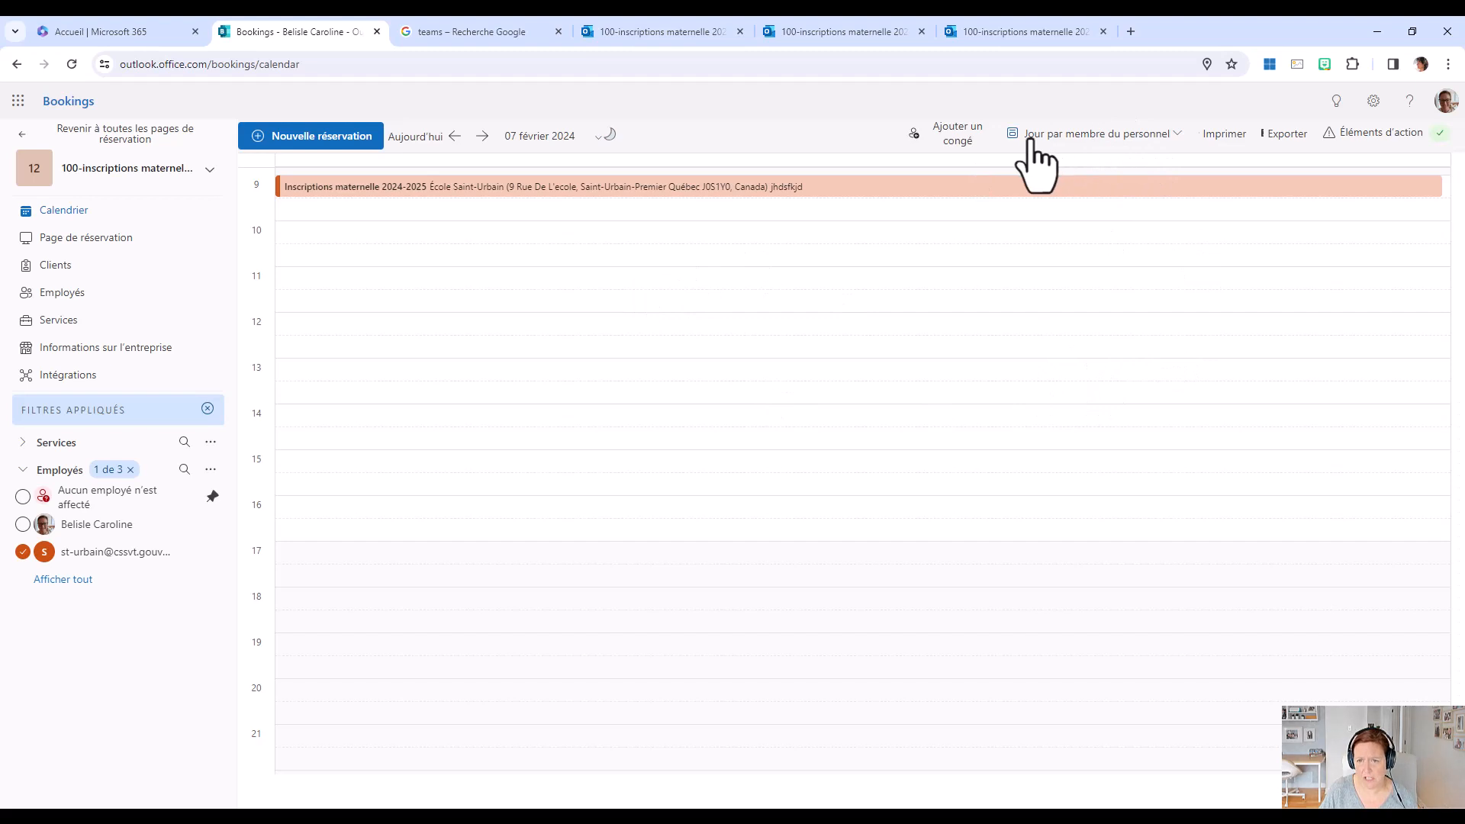
Switch the calendar to the work week view and compare the bookings of 5-9 and 12-16 February 2024.
click(1172, 140)
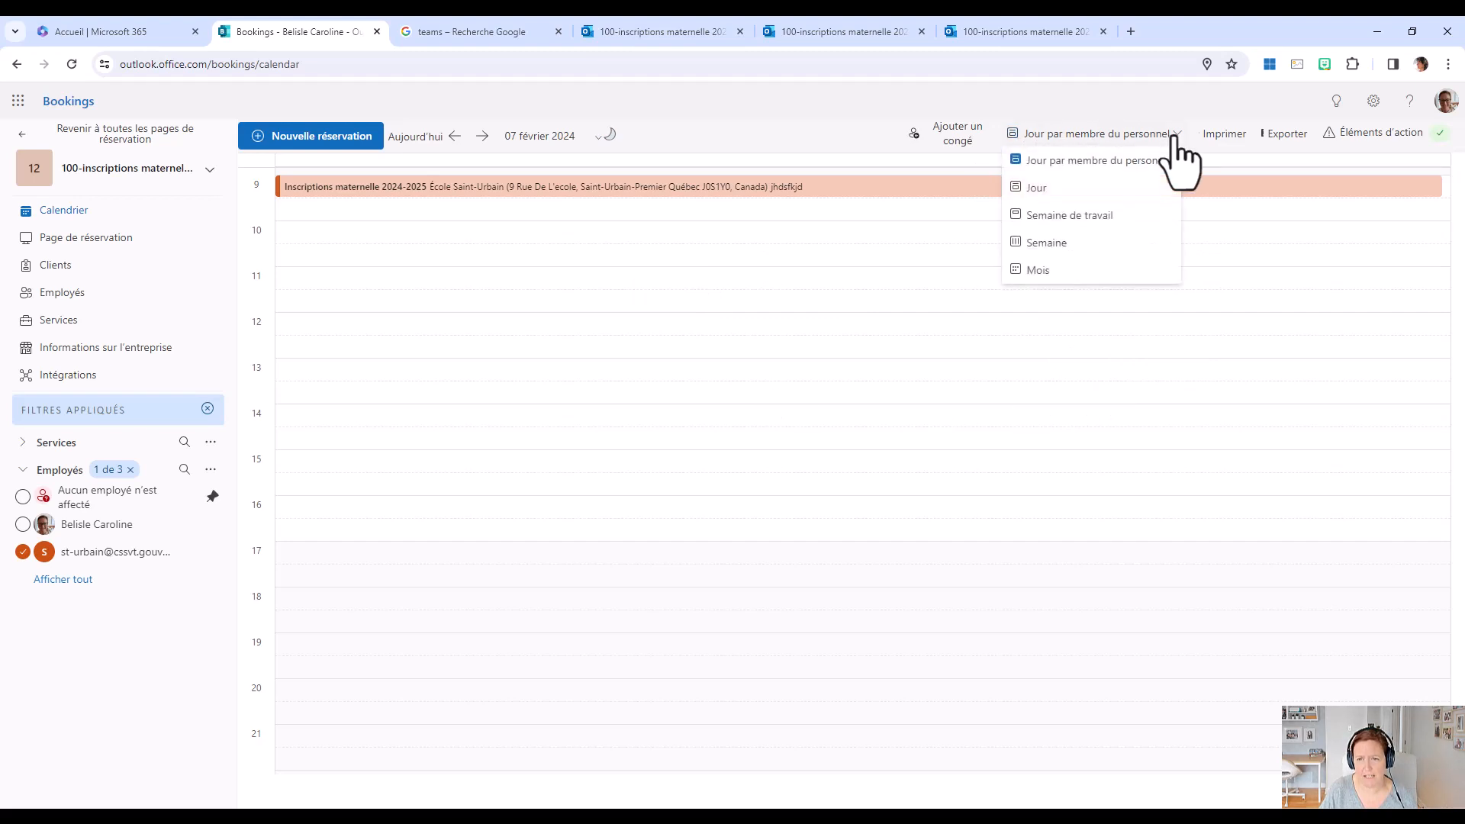
click(1076, 218)
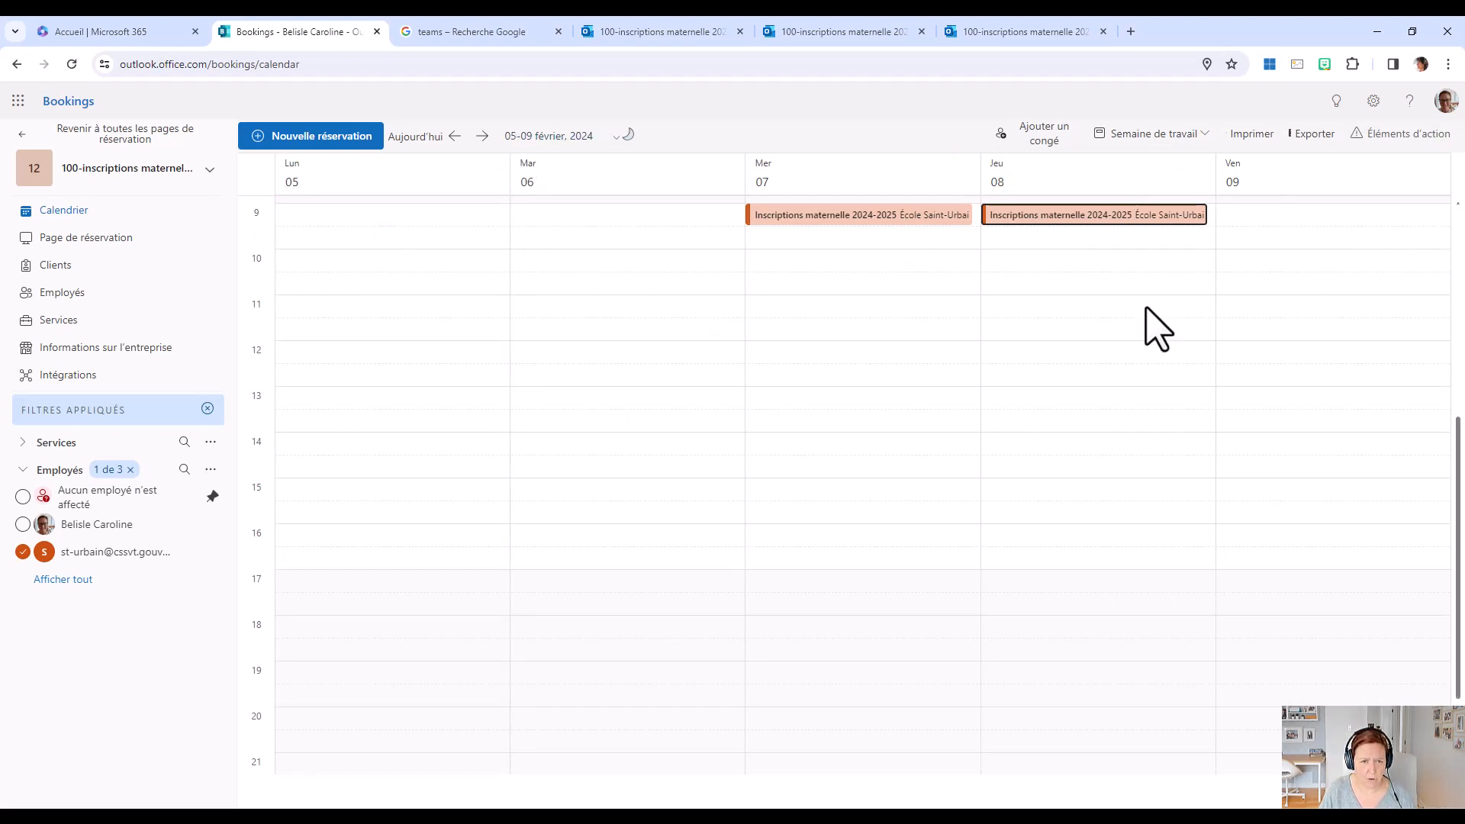
click(483, 137)
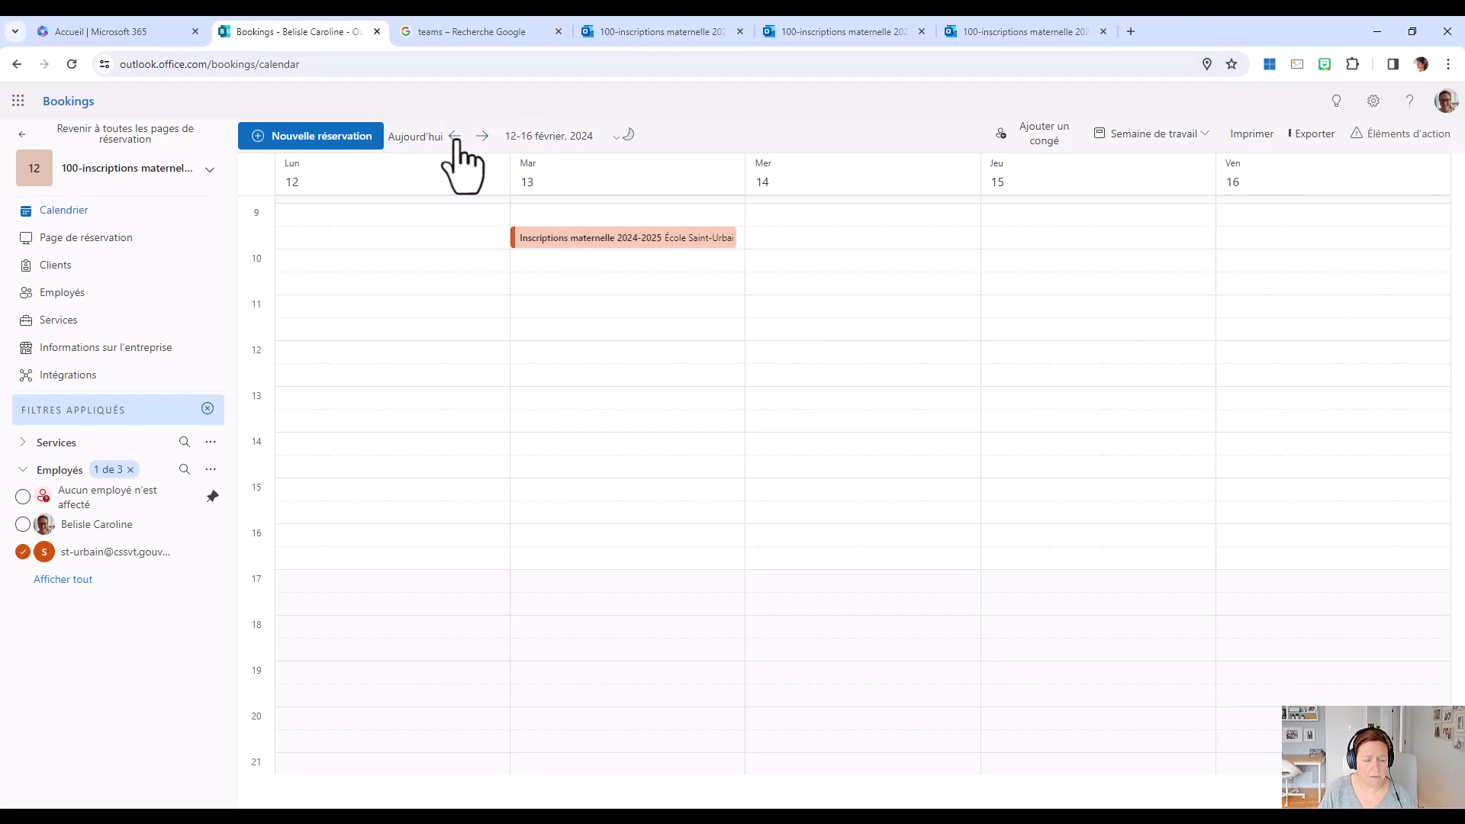
click(456, 138)
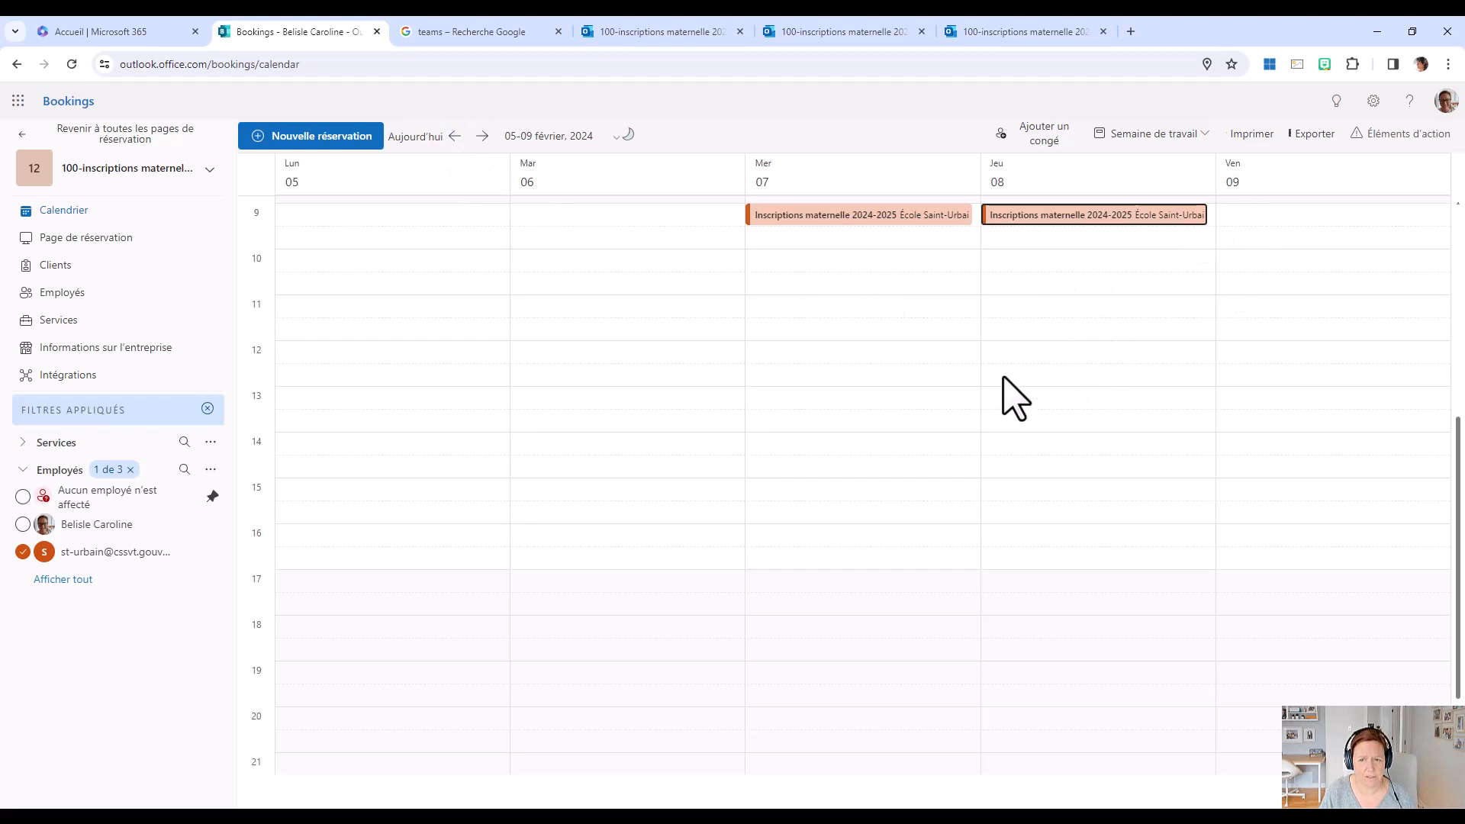
click(874, 216)
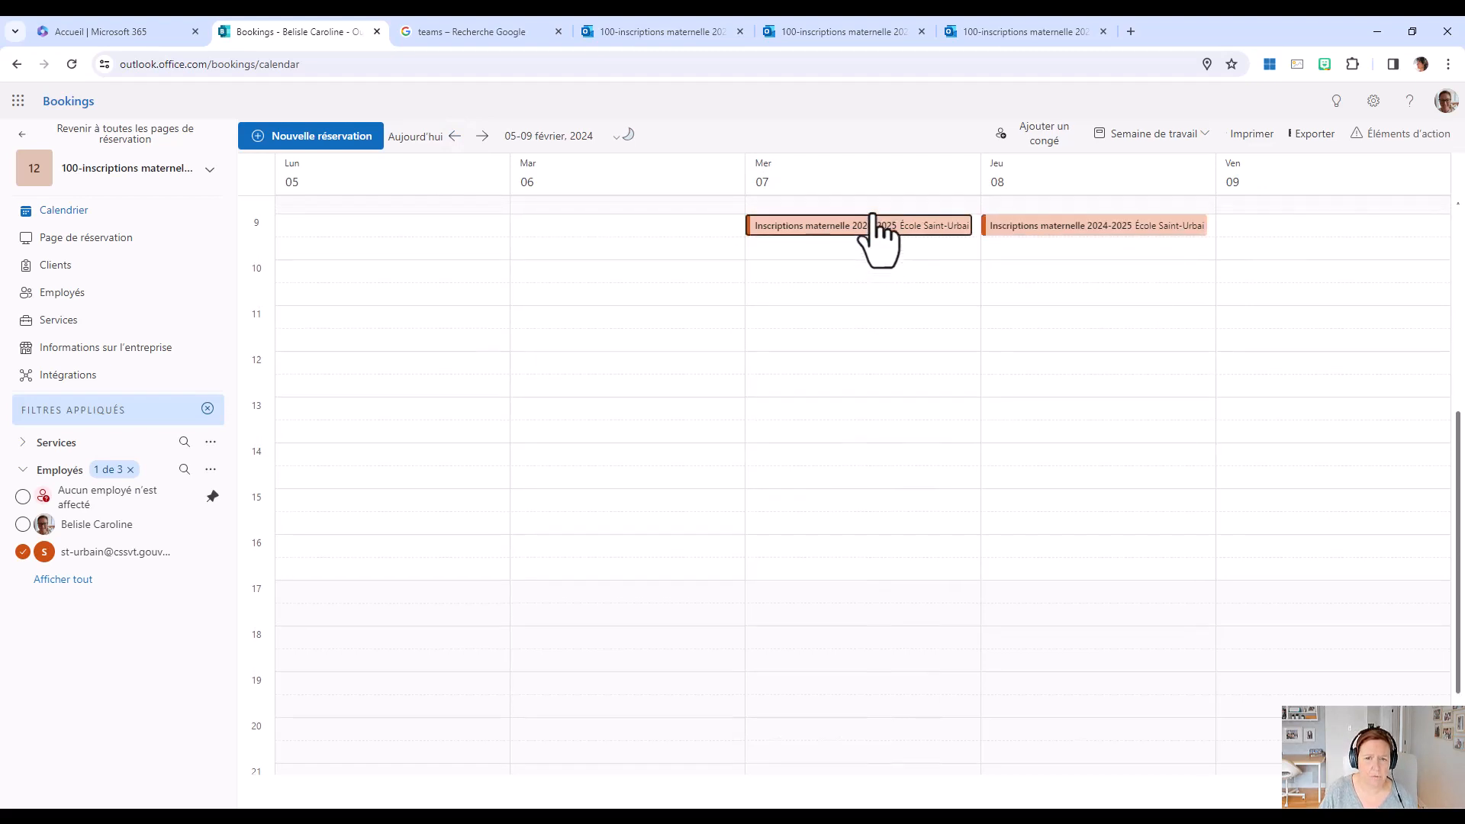
double_click(875, 226)
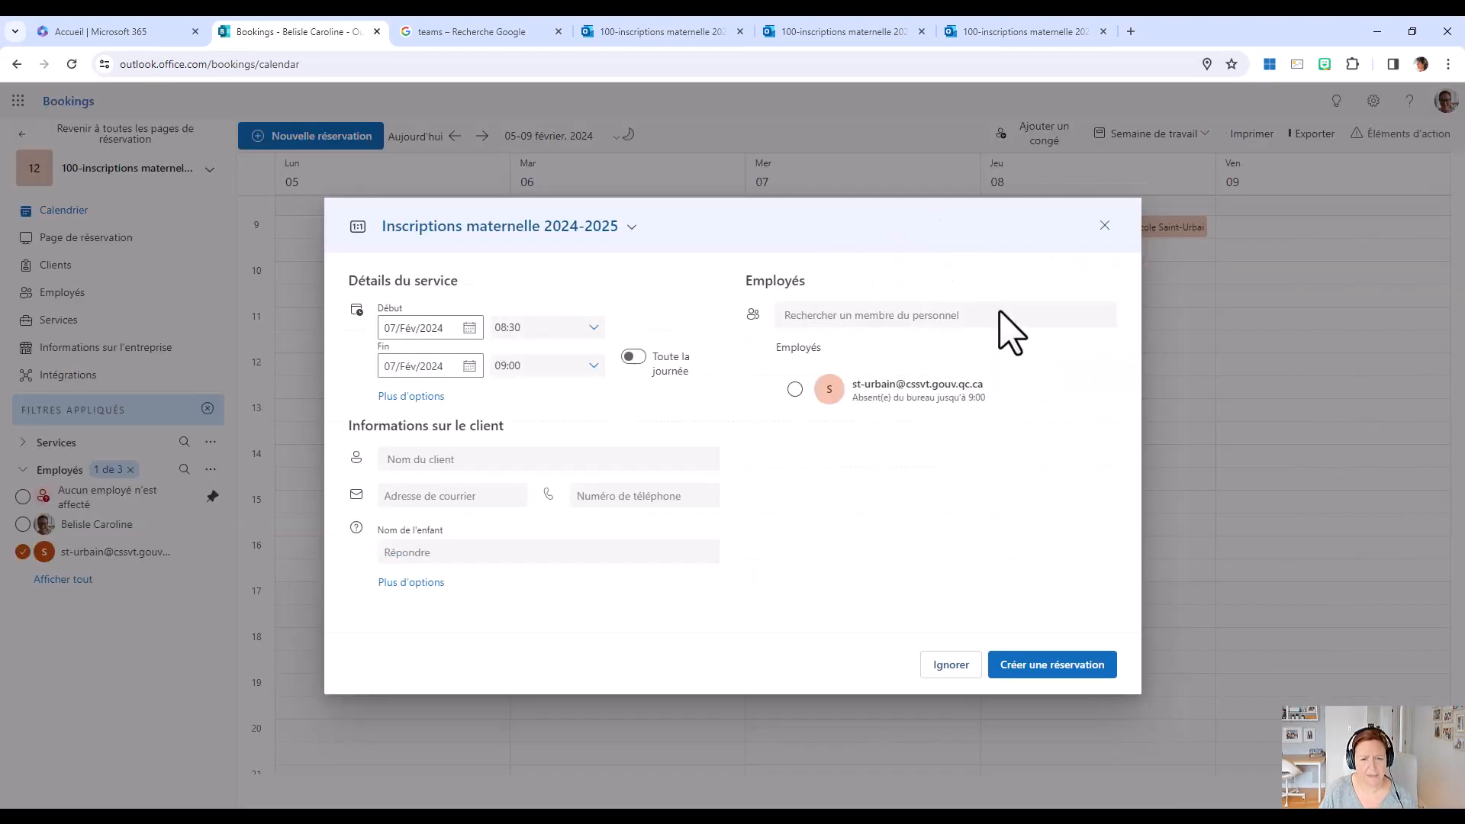
click(1107, 226)
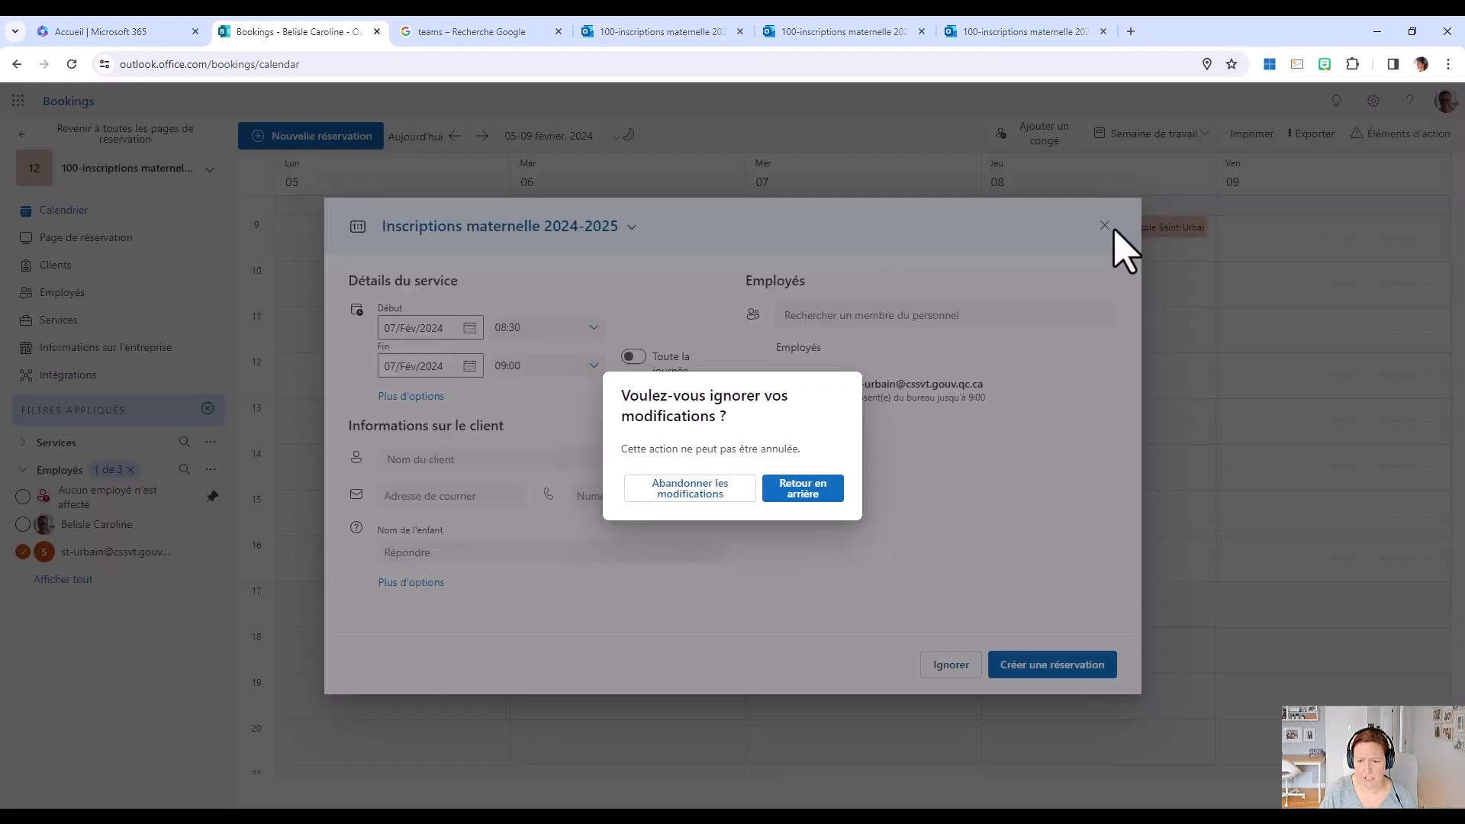
click(718, 493)
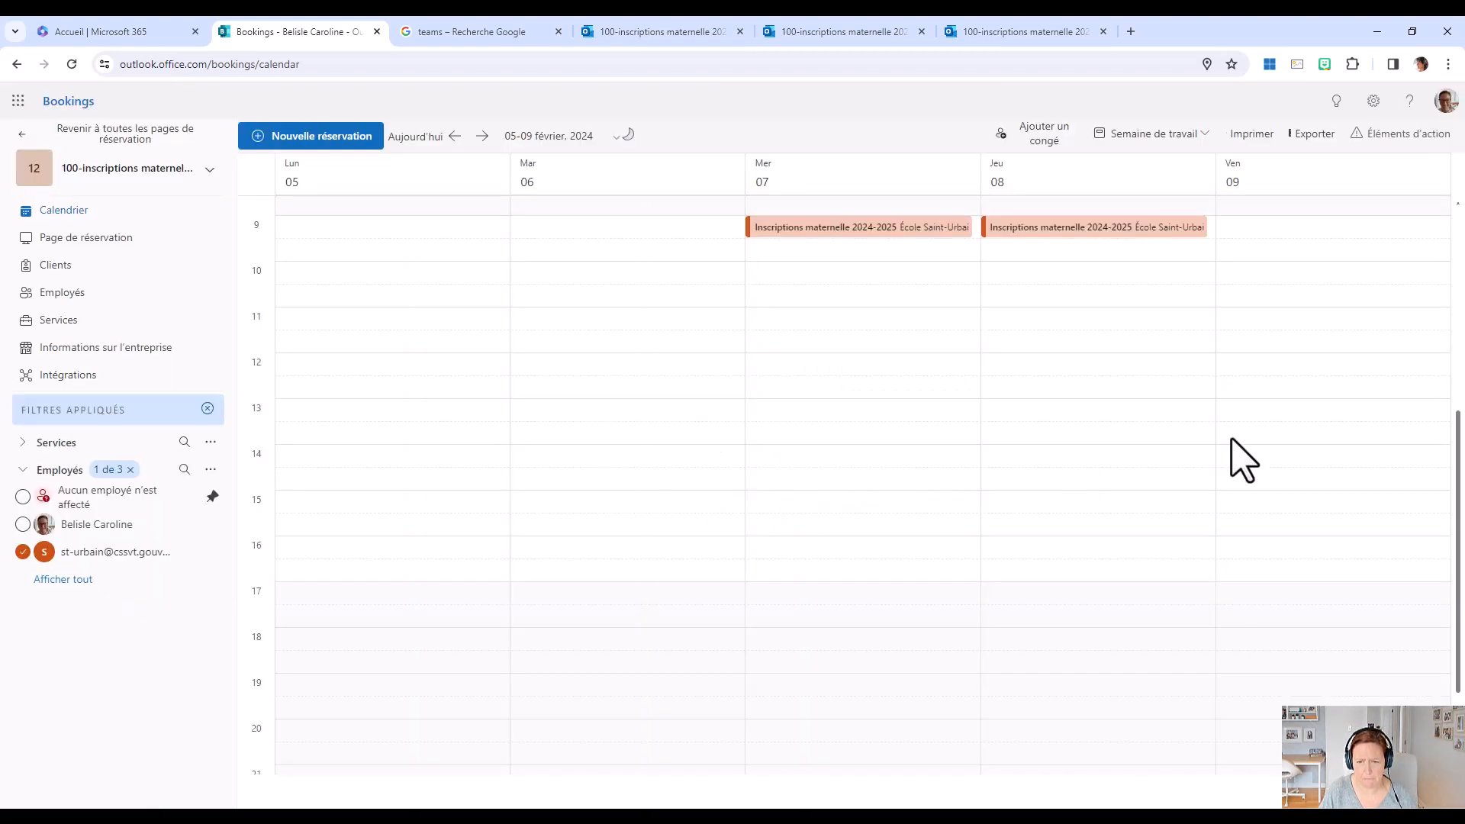
Open the 9:00 kindergarten registration booking on Wednesday 7 February to view its details.
click(844, 233)
click(843, 230)
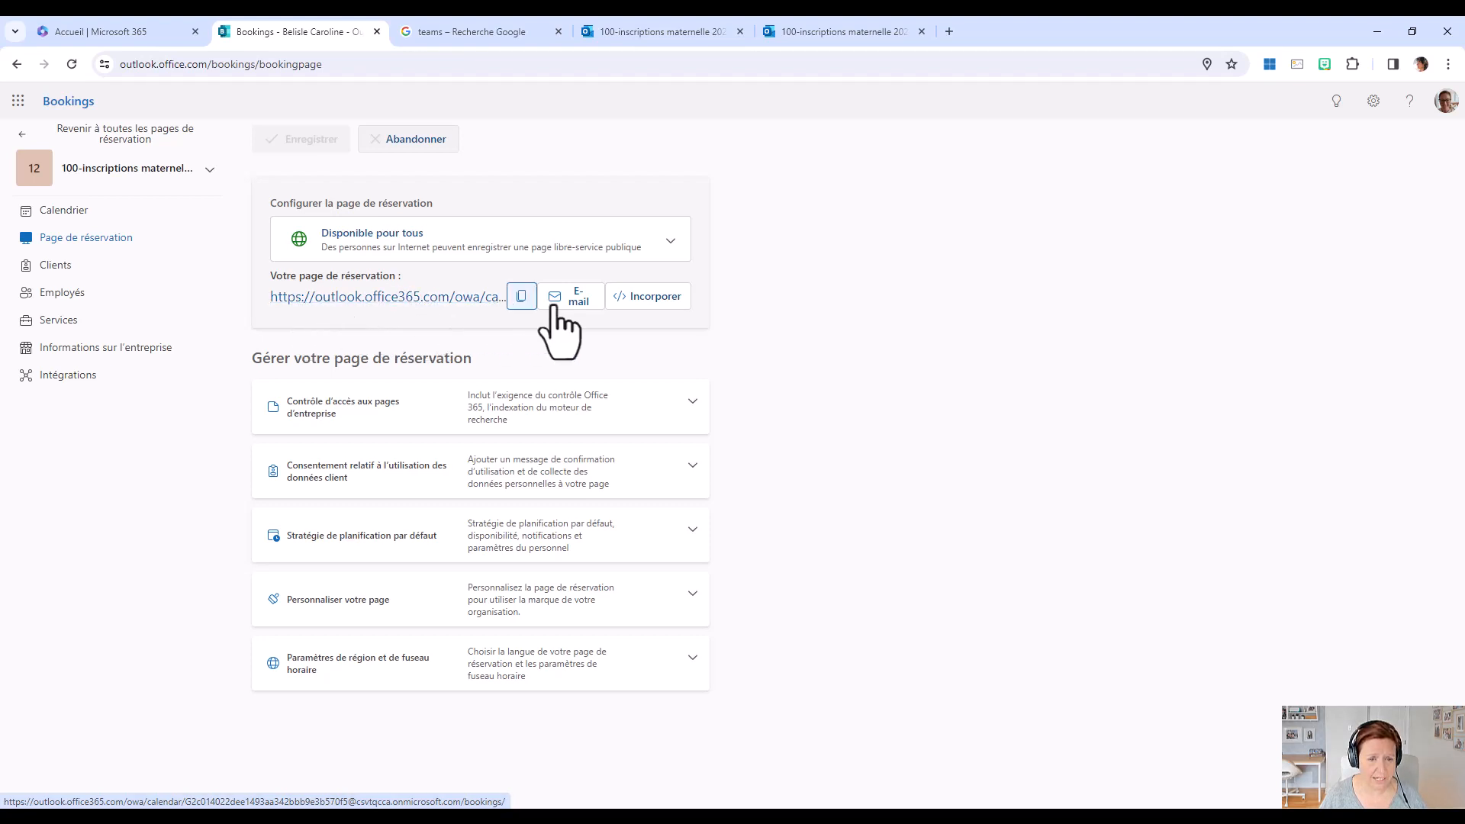
Copy the public booking page's link from the booking page settings.
click(522, 298)
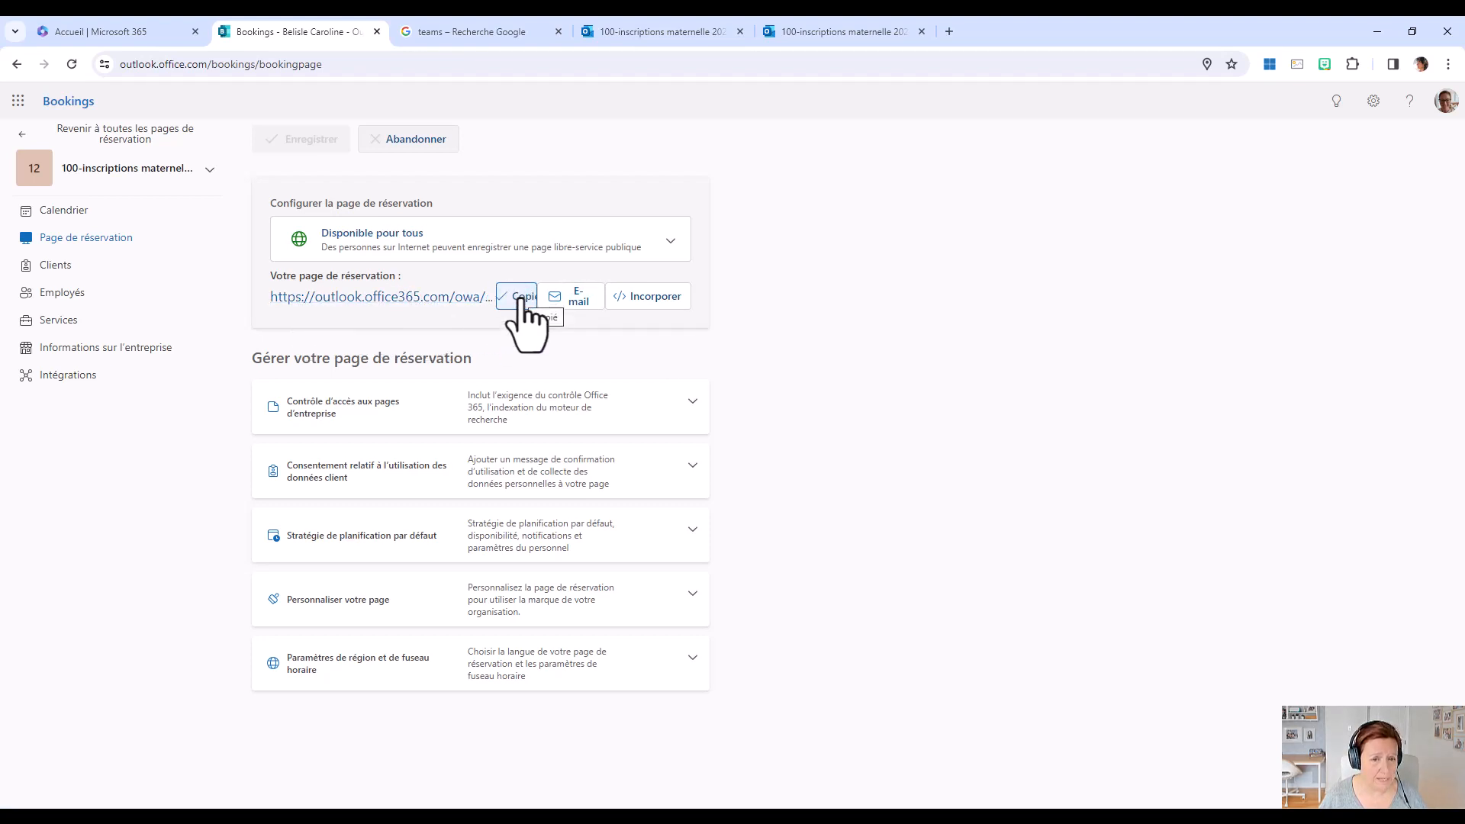